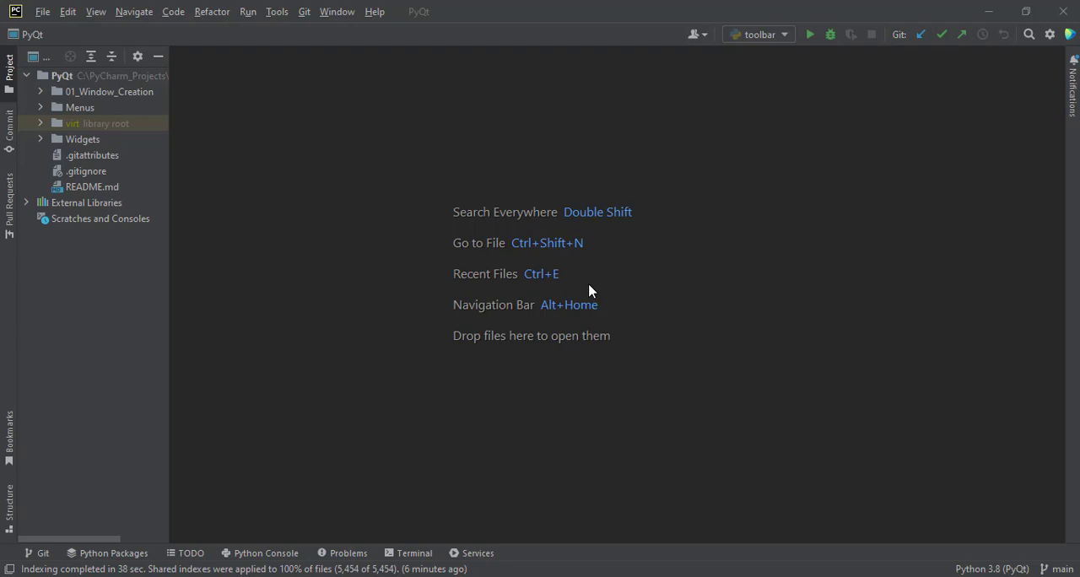
Switch to the Git Bash terminal and enlarge its text by four zoom increments.
click(453, 576)
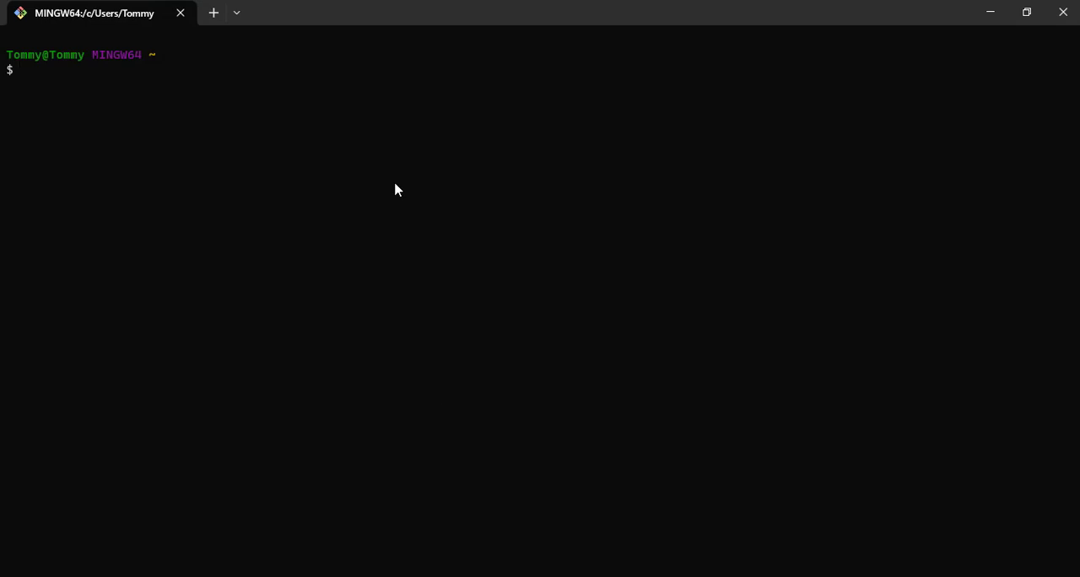
key(ctrl+plus)
key(ctrl+plus)
key(ctrl+plus)
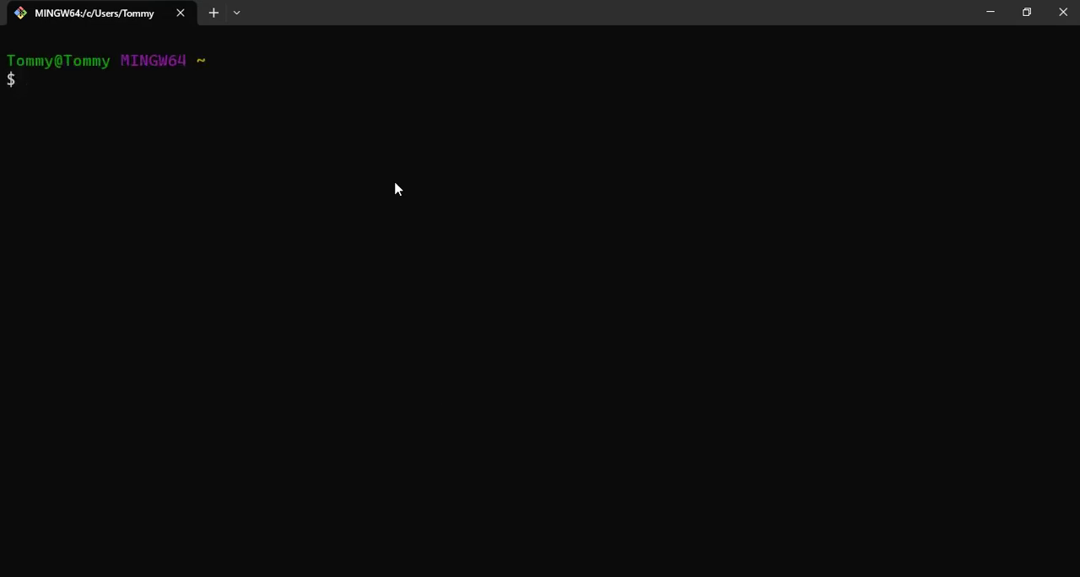
key(ctrl+plus)
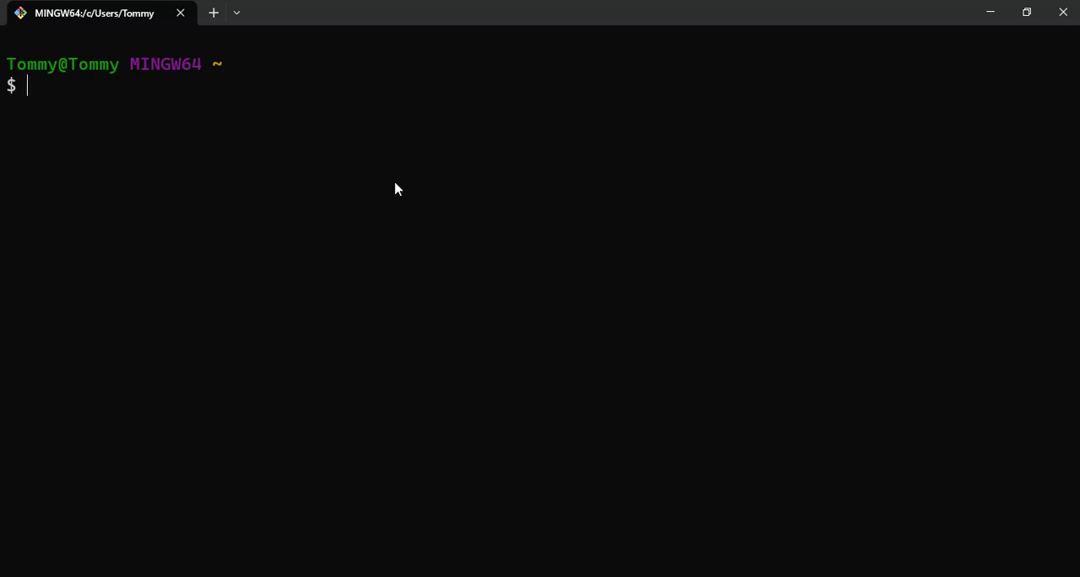
Install the pyqt5-tools package with pip install pyqt5-tools.
text(pip install )
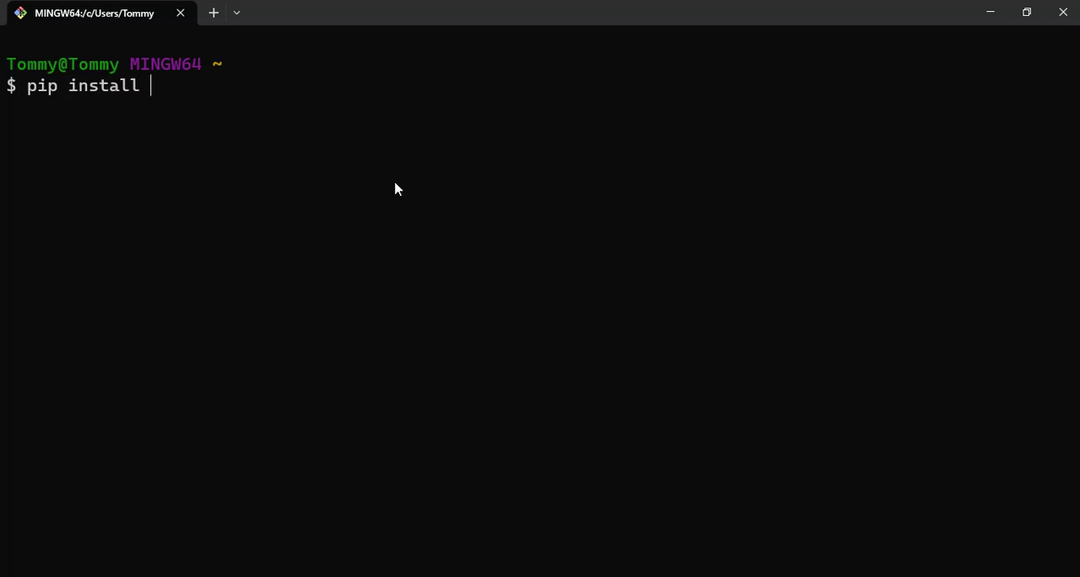
text(pyqt5-tool)
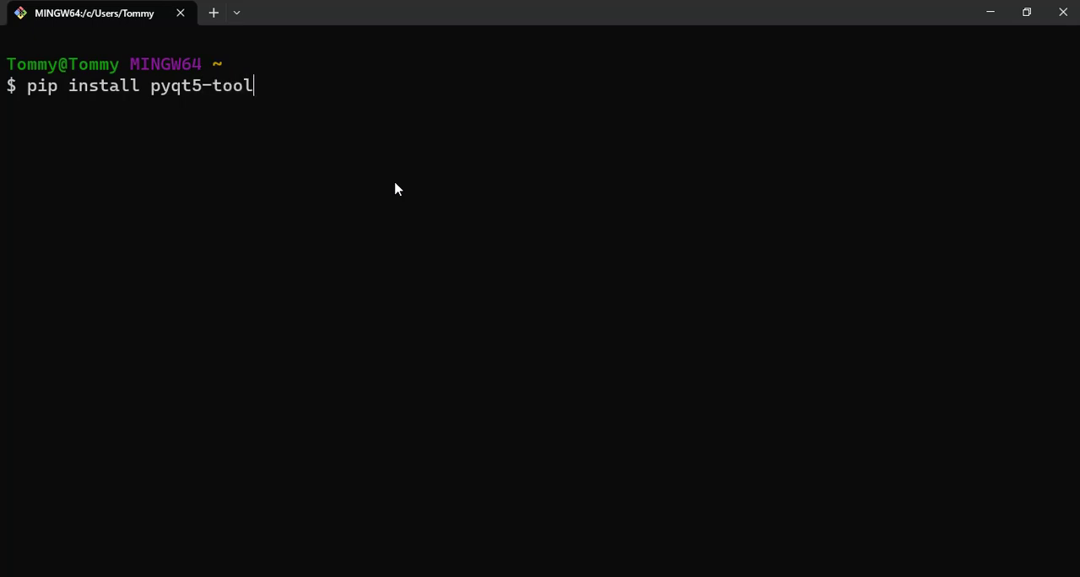
text(s)
key(Return)
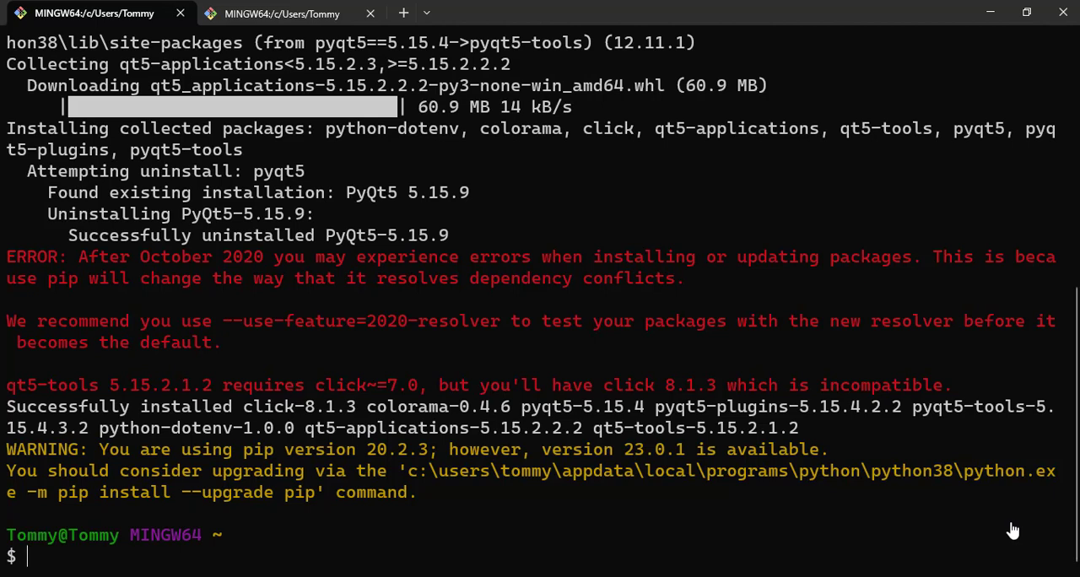
Check the click package version in the pip output and install a compatible one with pip install 'click>=7.0,<8.0'.
scroll(707, 302, up, 4)
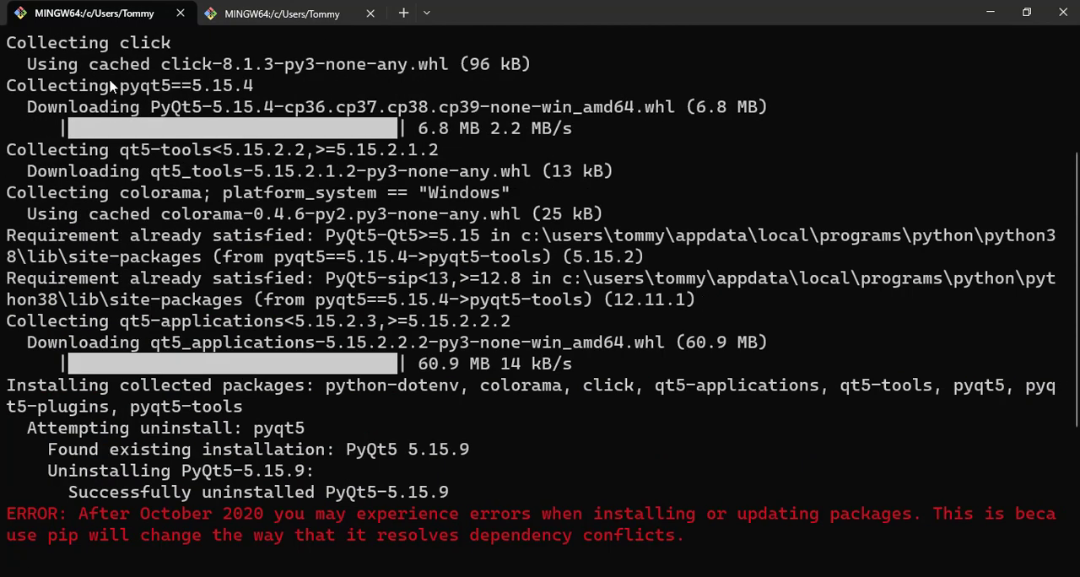
scroll(87, 115, up, 2)
drag(8, 173, 280, 200)
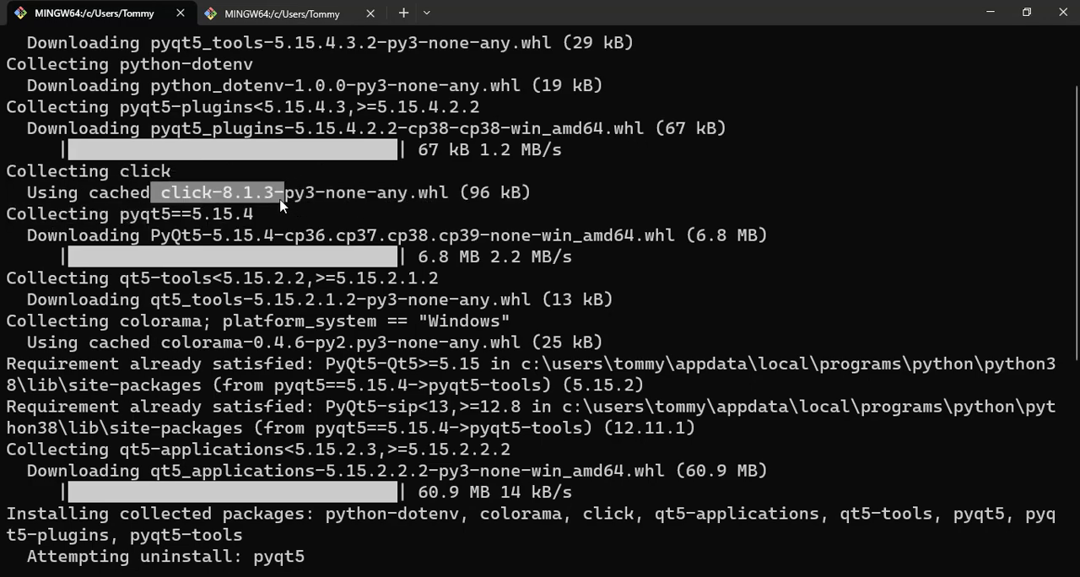
click(281, 201)
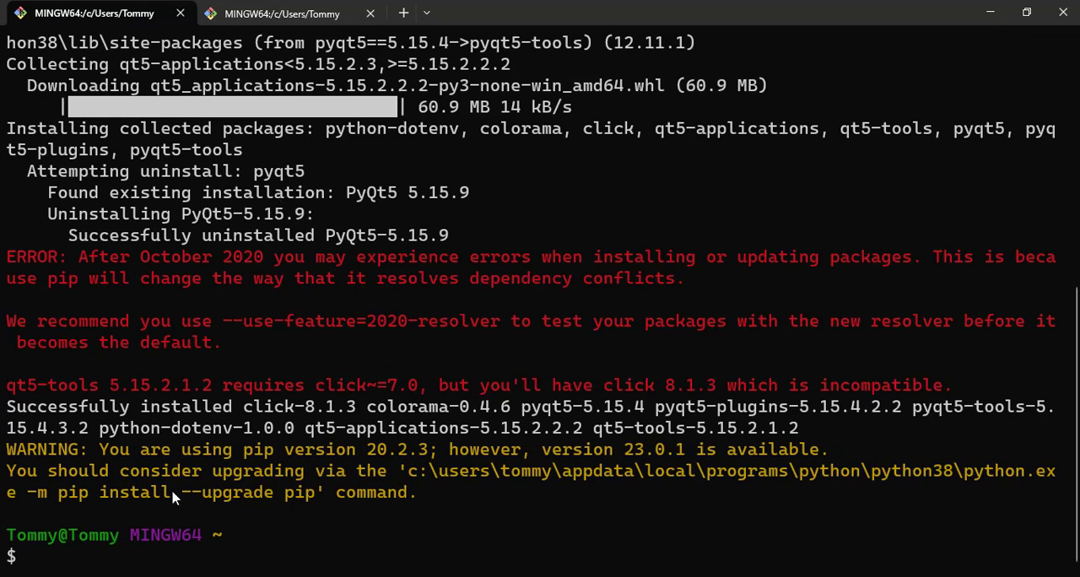
text(pip install )
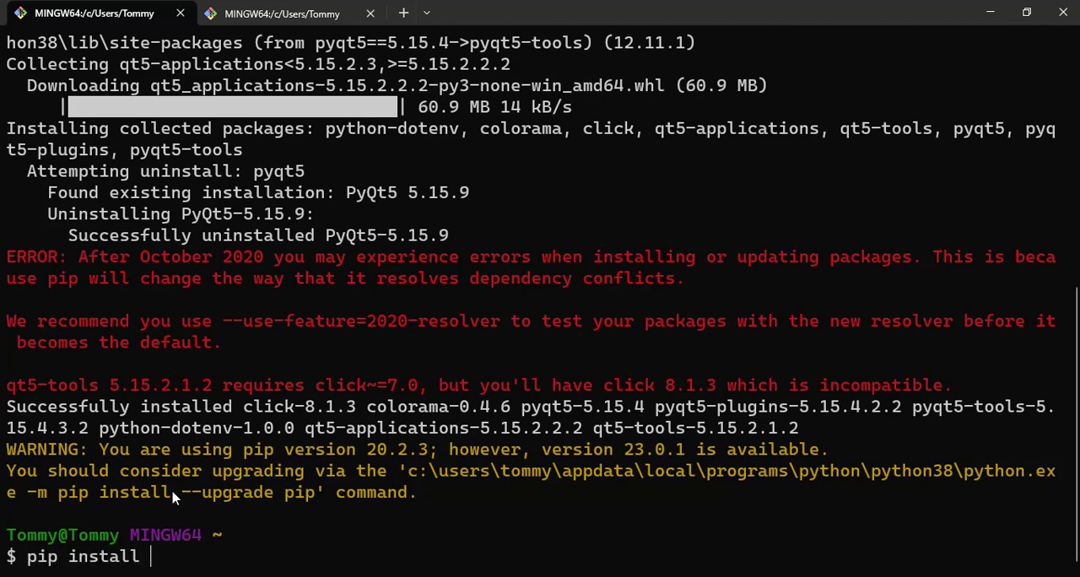
text('cl')
key(Left)
text(click<)
key(BackSpace)
text(>=7.)
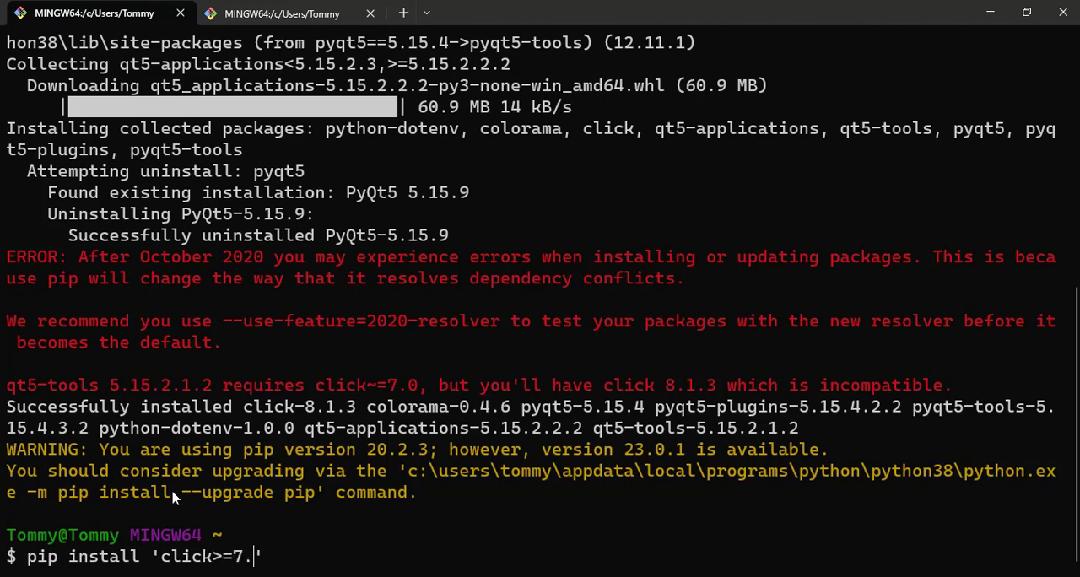
text(0,)
key(BackSpace)
text(<8.0)
key(Return)
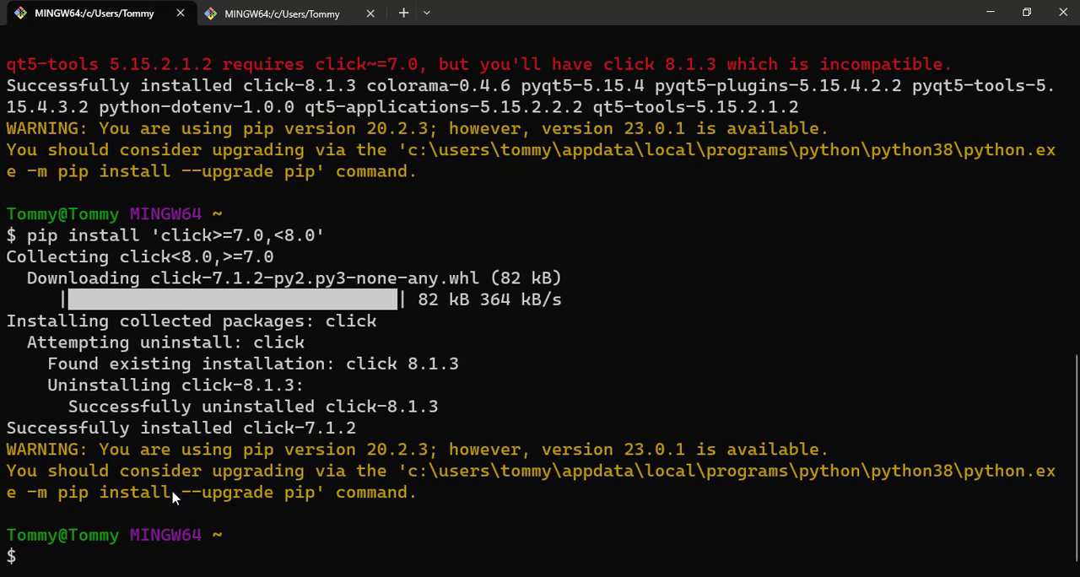
Rerun the earlier pip install pyqt5-tools command from the history.
key(Up)
key(Up)
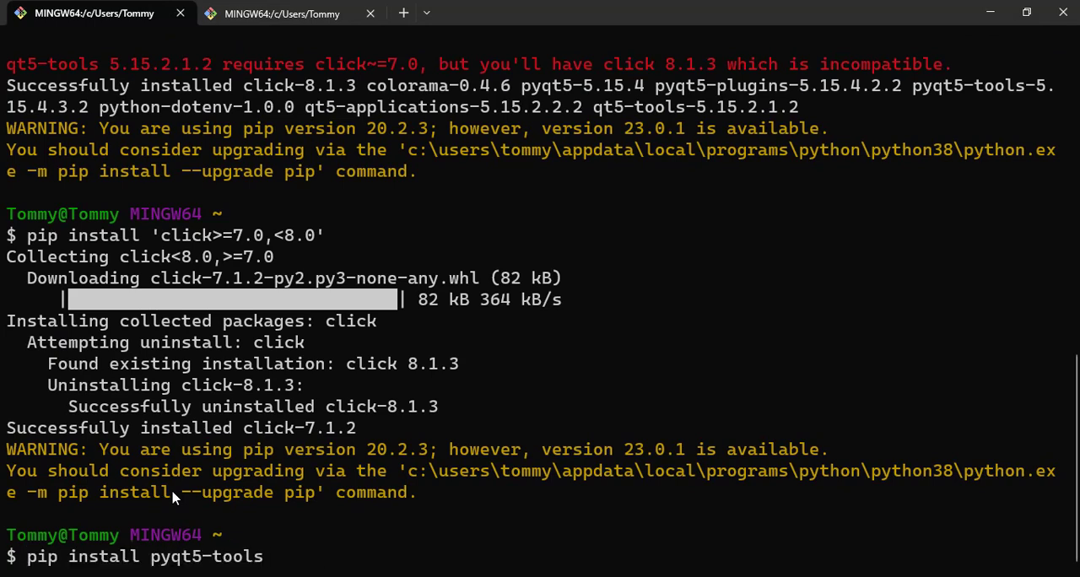
key(Return)
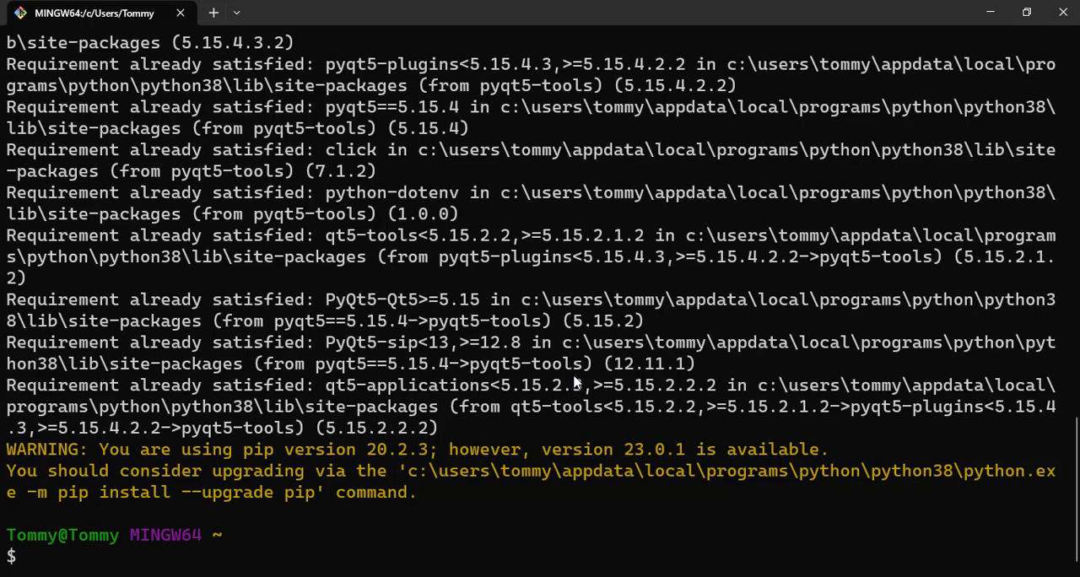
Try to launch Qt Designer from Git Bash with the designer command.
text(designer)
key(Return)
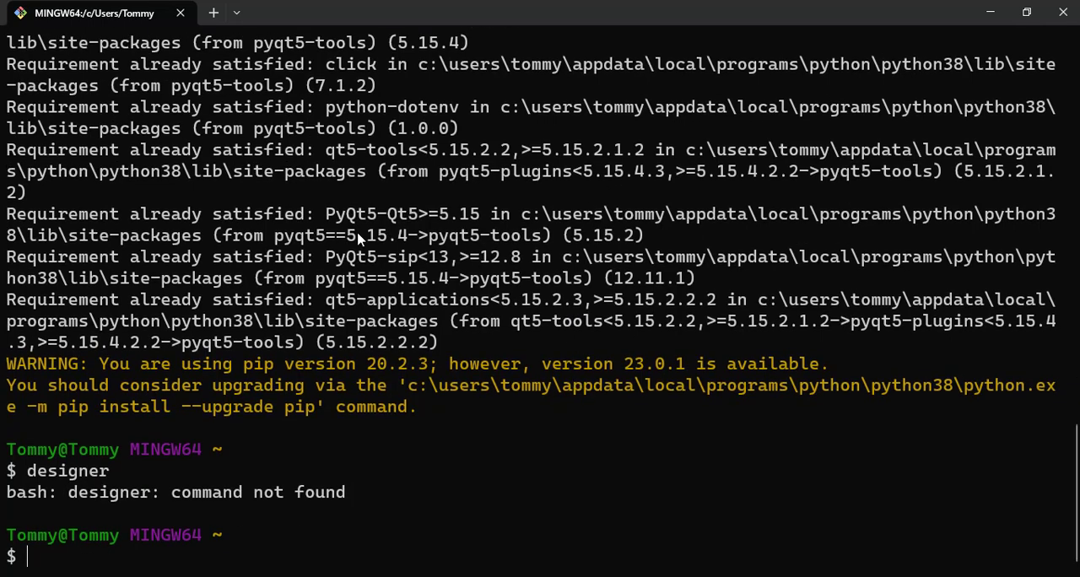
Open a Command Prompt session in the terminal and try to launch Qt Designer with the designer command.
click(236, 14)
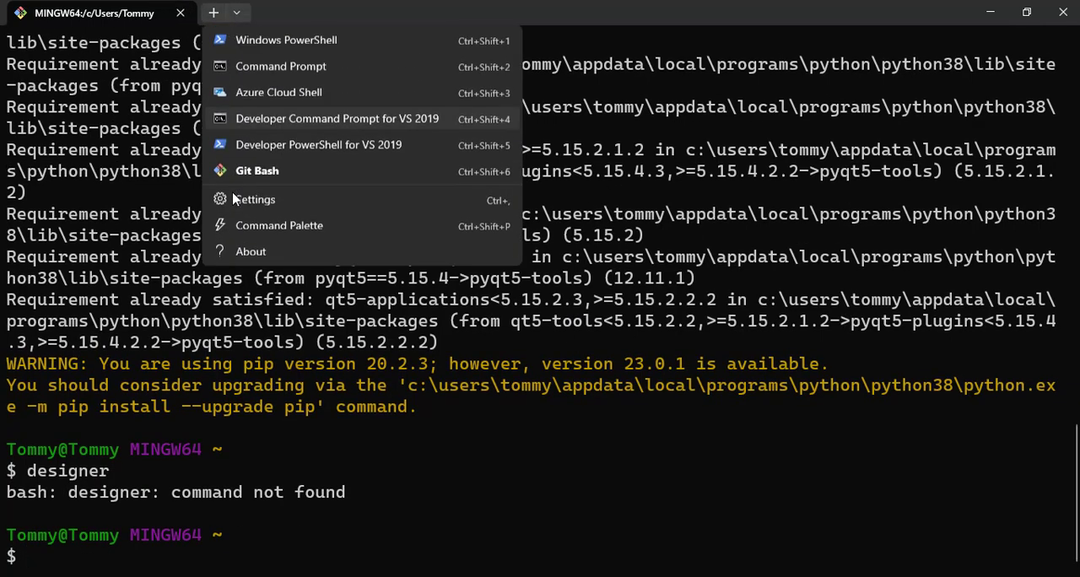
click(289, 68)
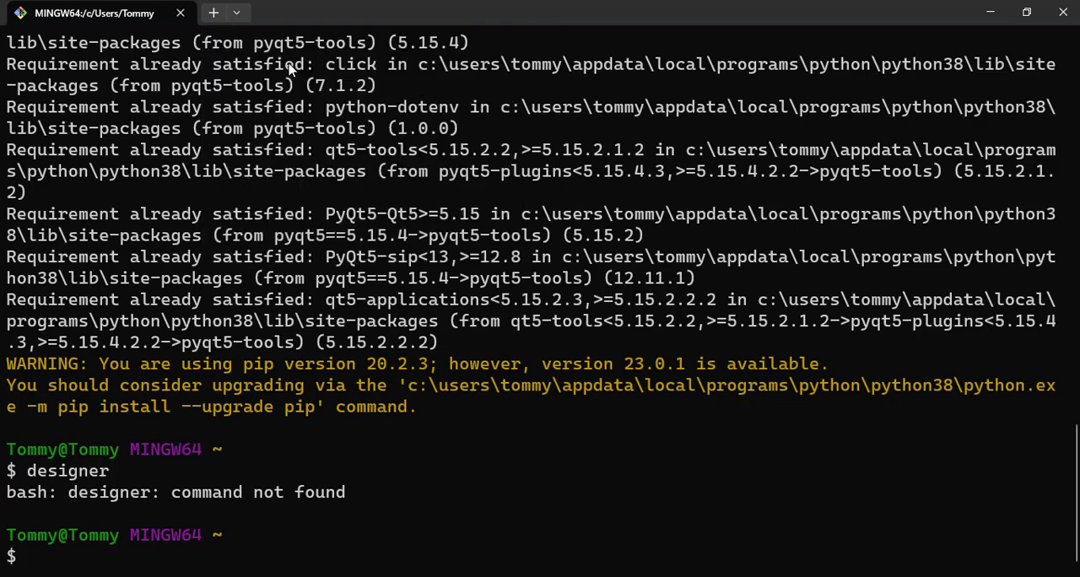
text(design)
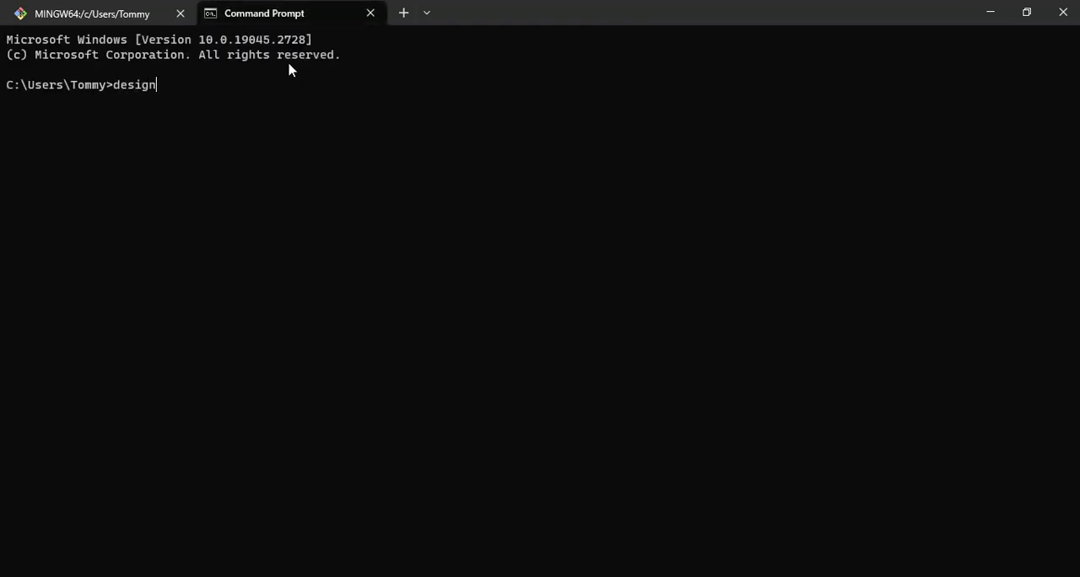
text(er)
key(Return)
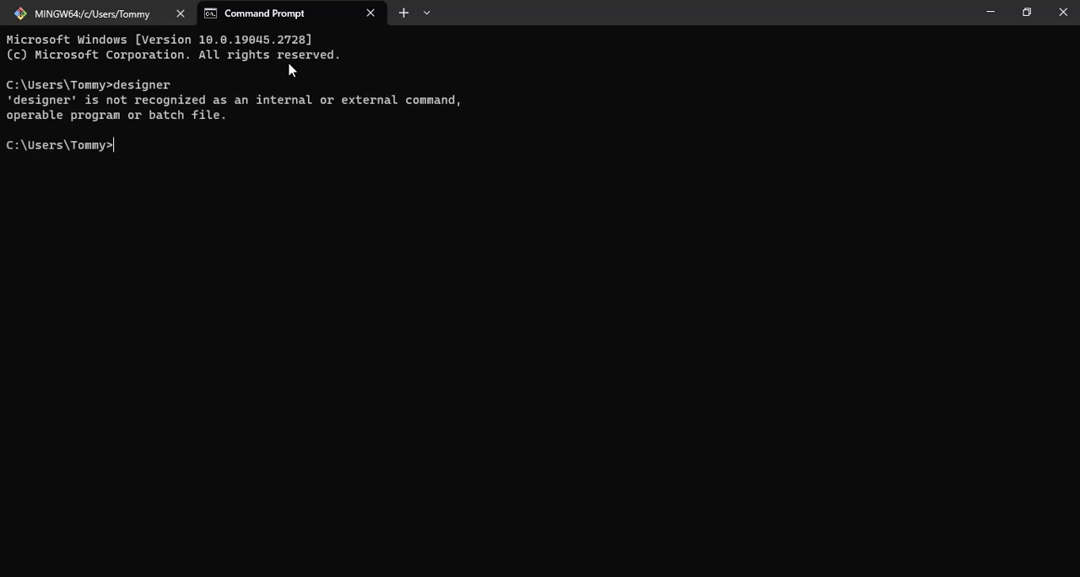
Open a Windows PowerShell session in the terminal and run the designer command.
click(426, 13)
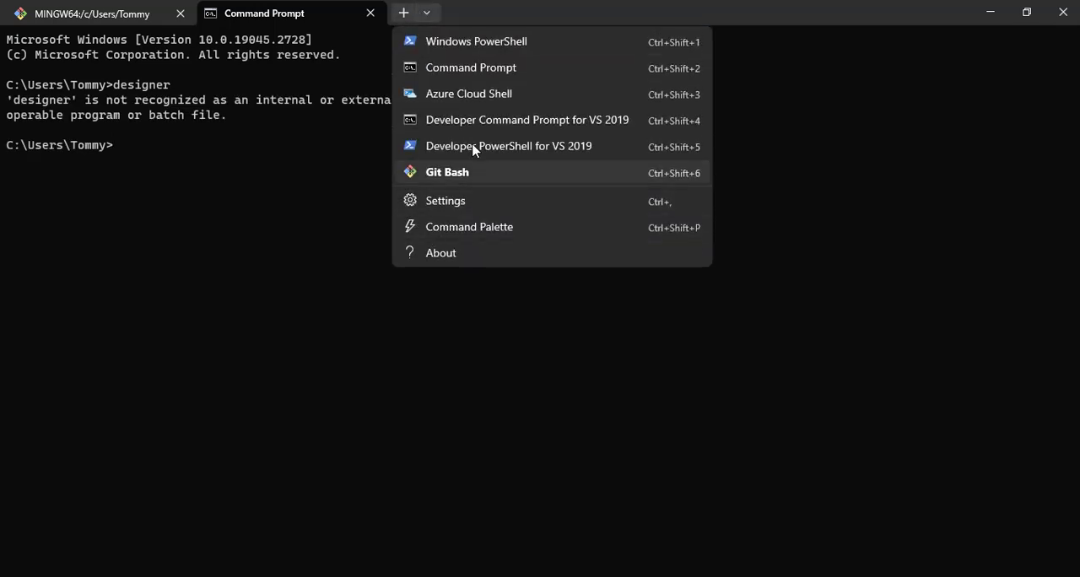
click(451, 47)
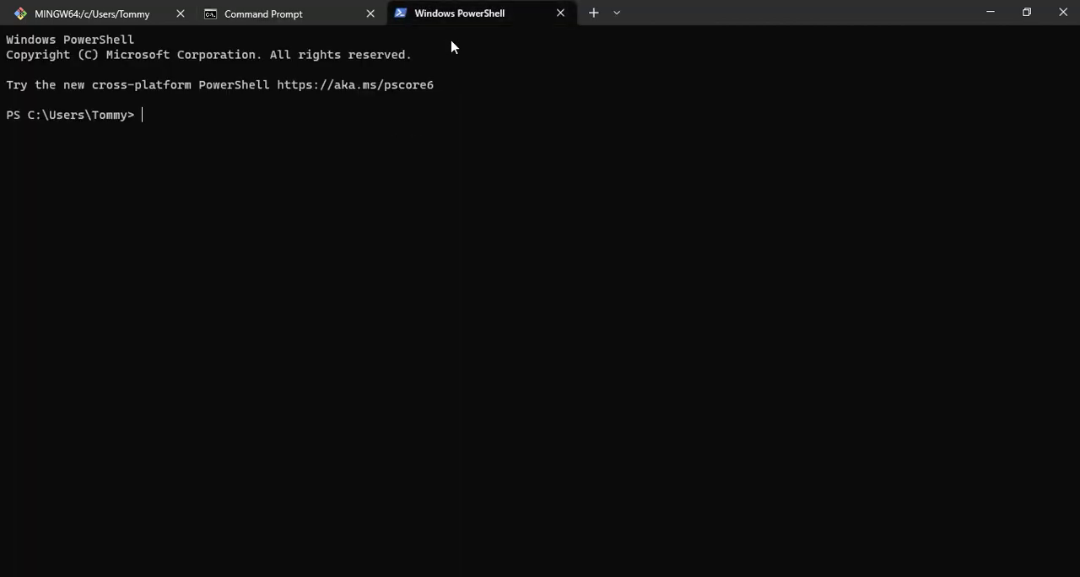
text(designer)
key(Return)
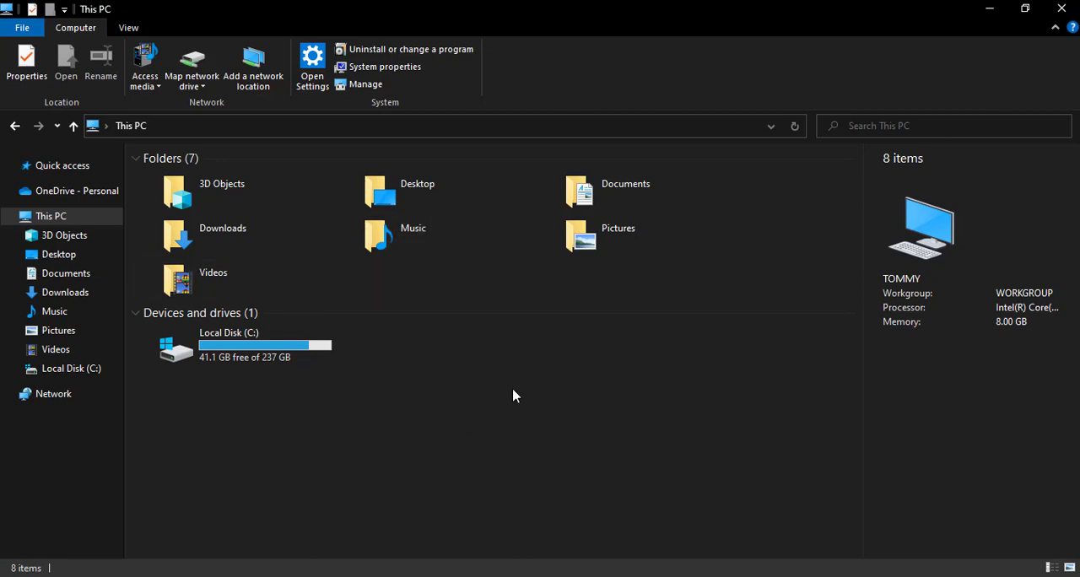
In File Explorer, check the hidden items option in the user's profile folder under C:\Users and open its AppData folder.
double_click(245, 342)
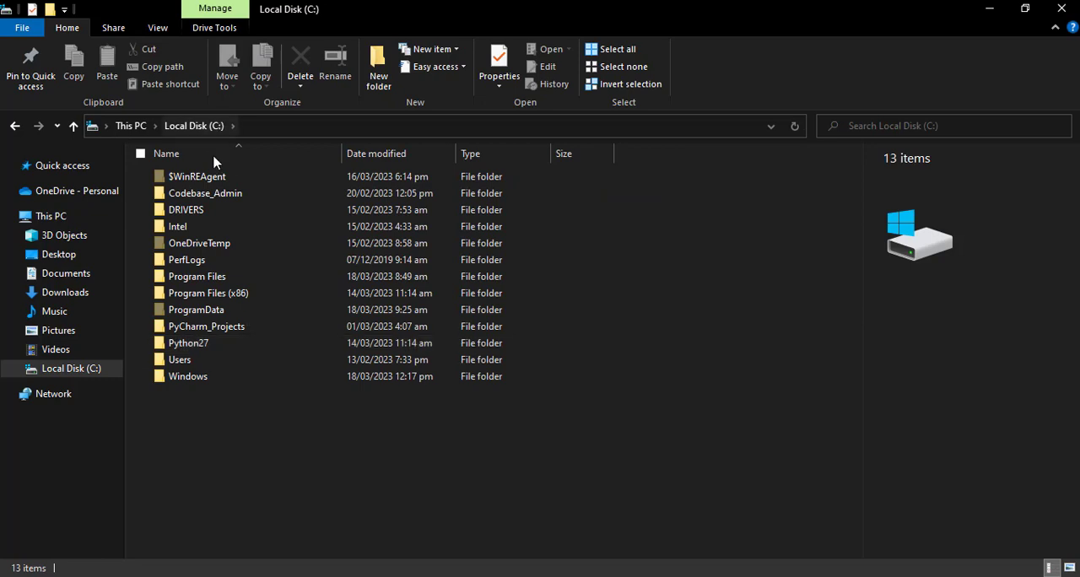
double_click(187, 361)
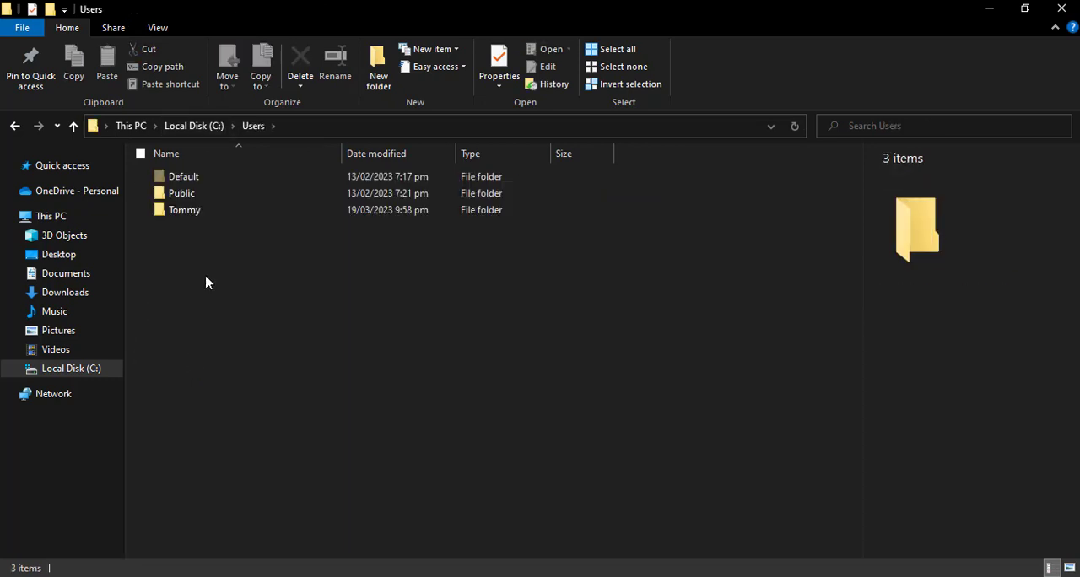
double_click(221, 217)
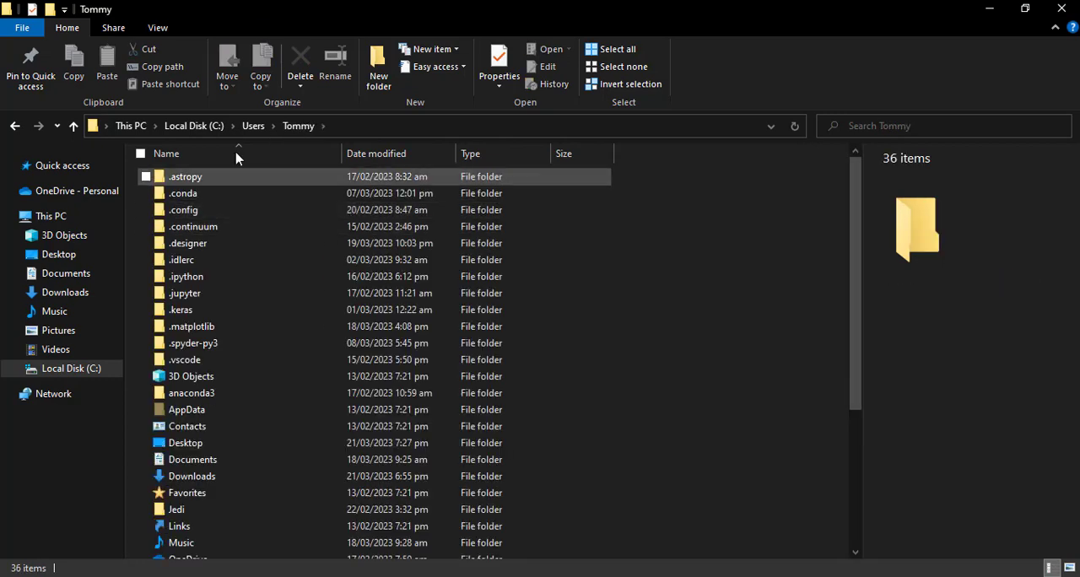
click(154, 28)
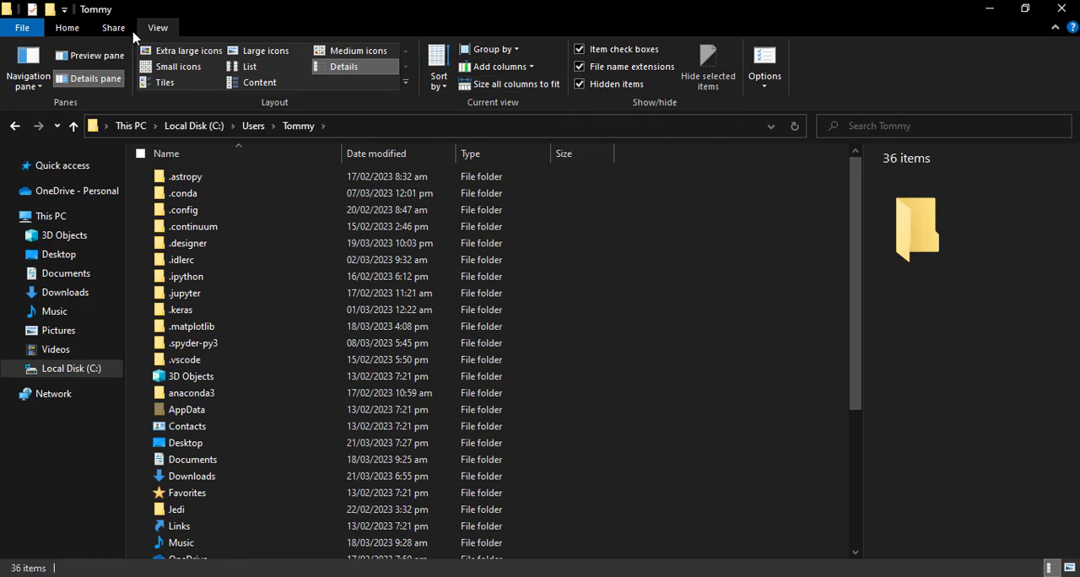
click(70, 38)
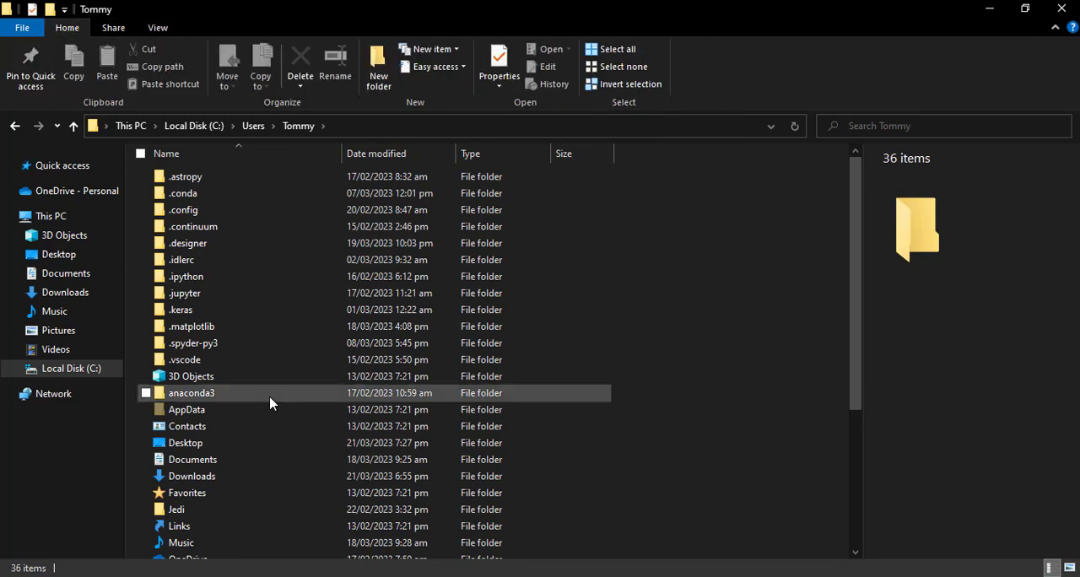
double_click(236, 415)
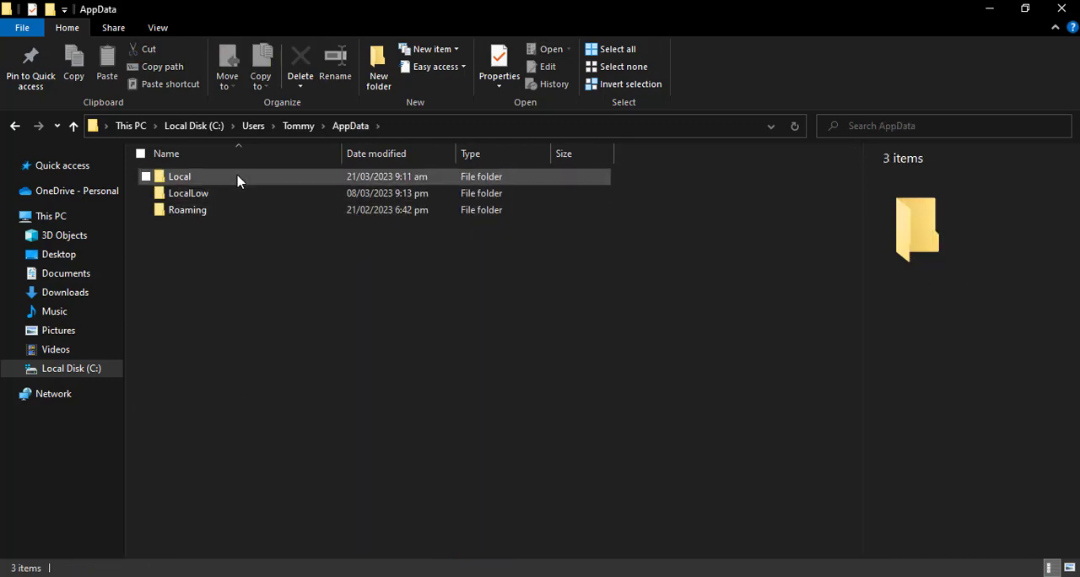
Navigate from AppData through Local and Programs to the Python folder.
double_click(237, 178)
scroll(226, 445, down, 1)
scroll(226, 445, down, 4)
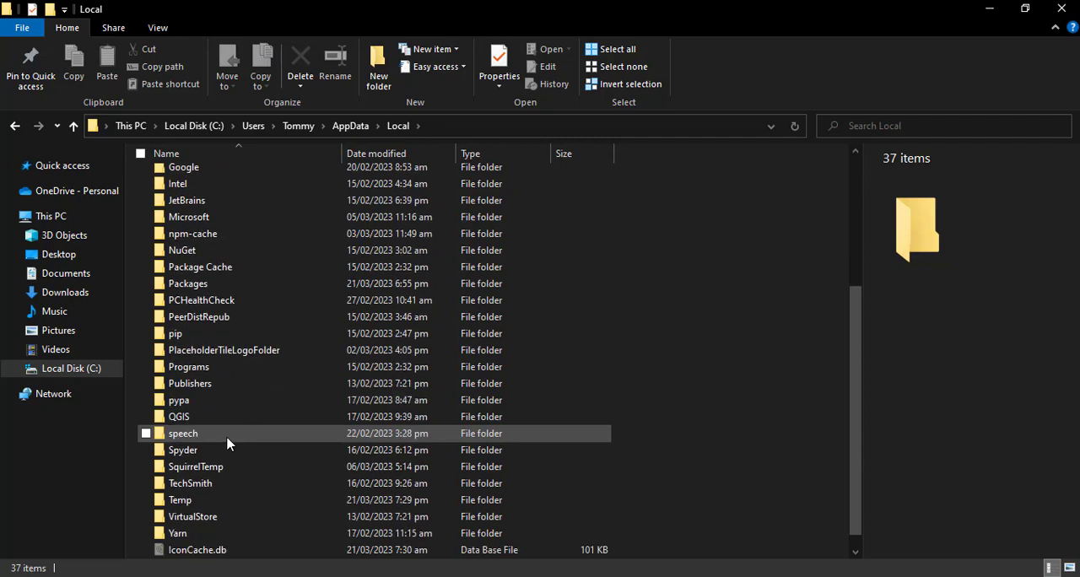
double_click(234, 366)
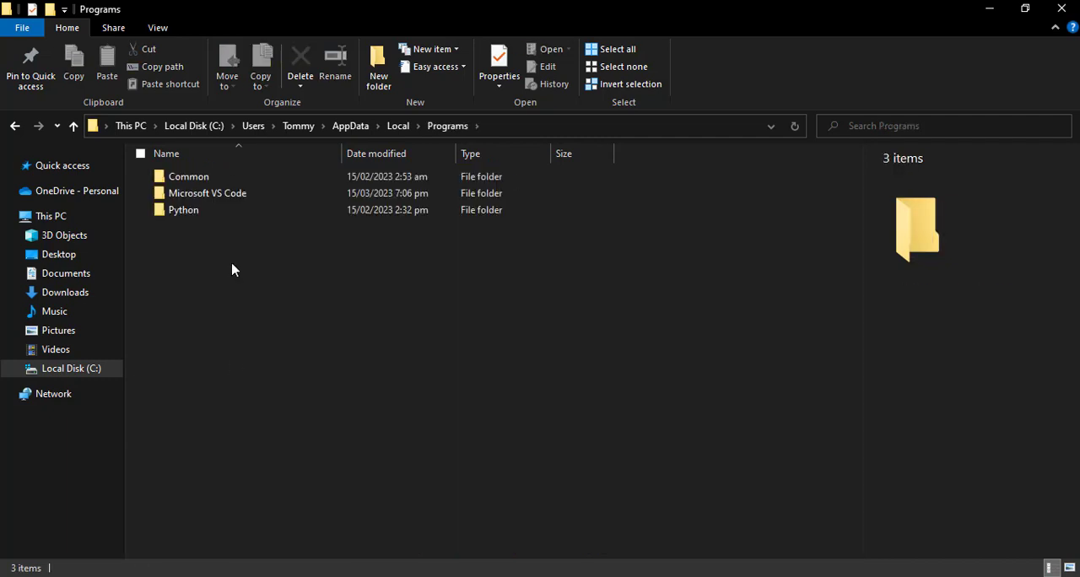
double_click(220, 210)
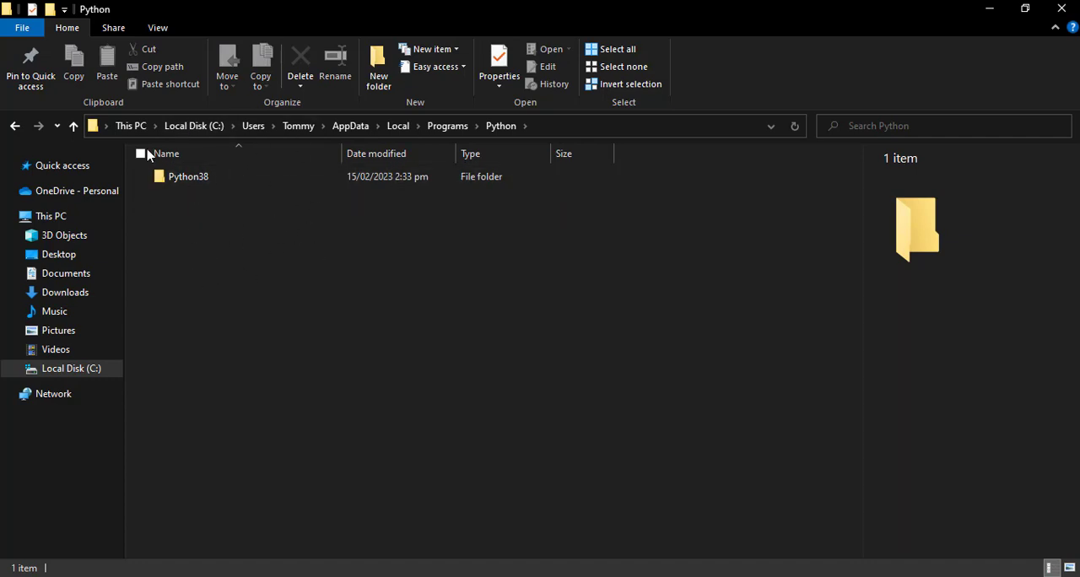
Open the Lib folder inside Python38 and look through its subfolders.
double_click(221, 179)
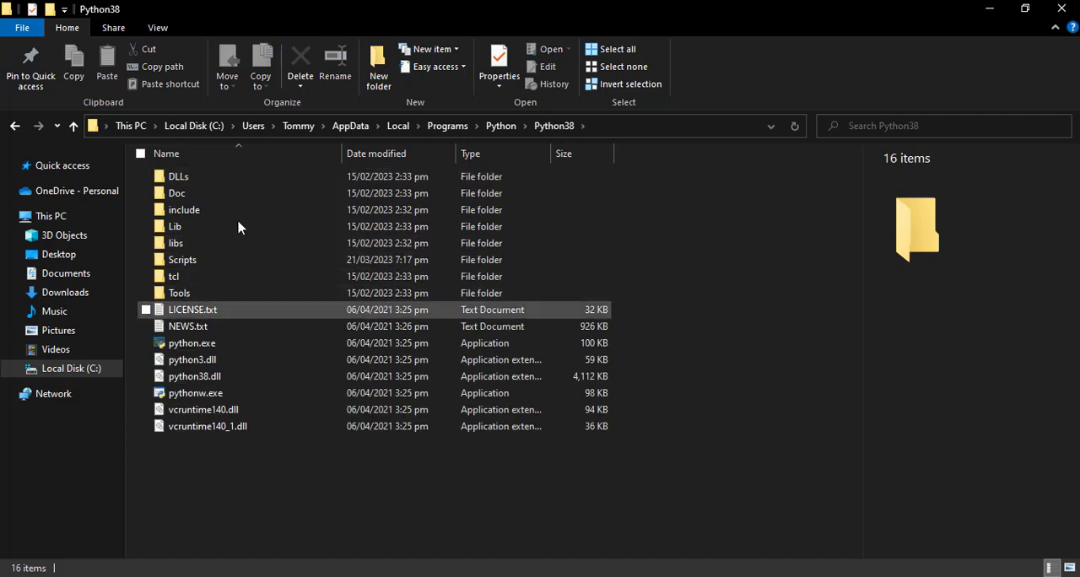
click(223, 234)
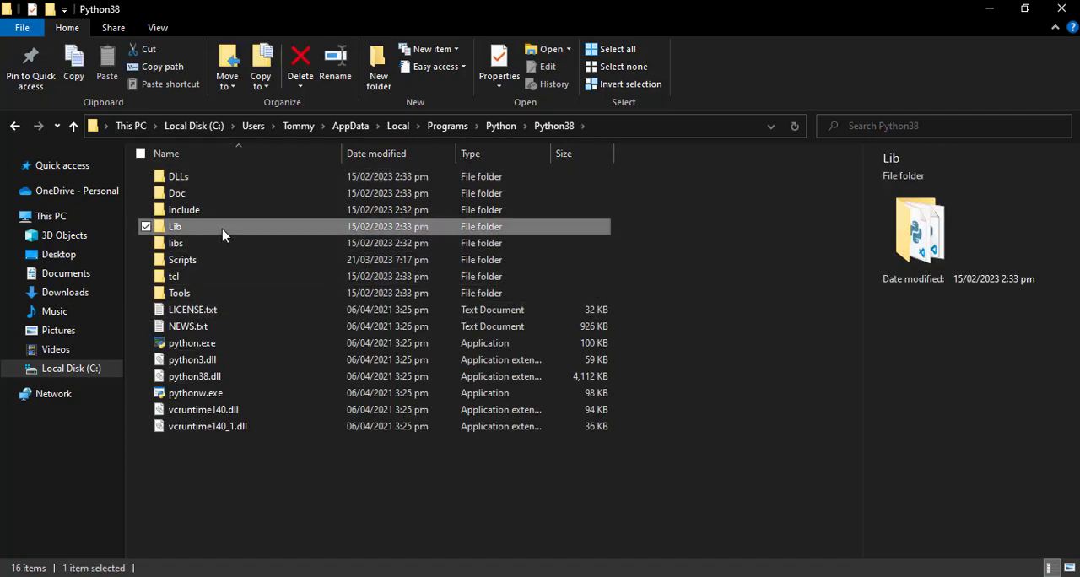
double_click(223, 234)
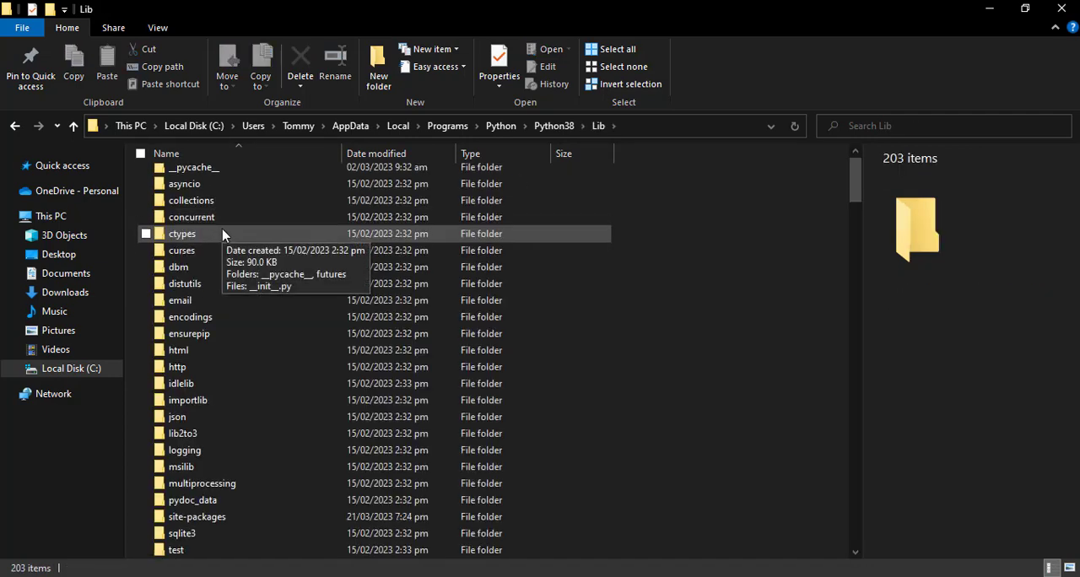
scroll(226, 228, down, 4)
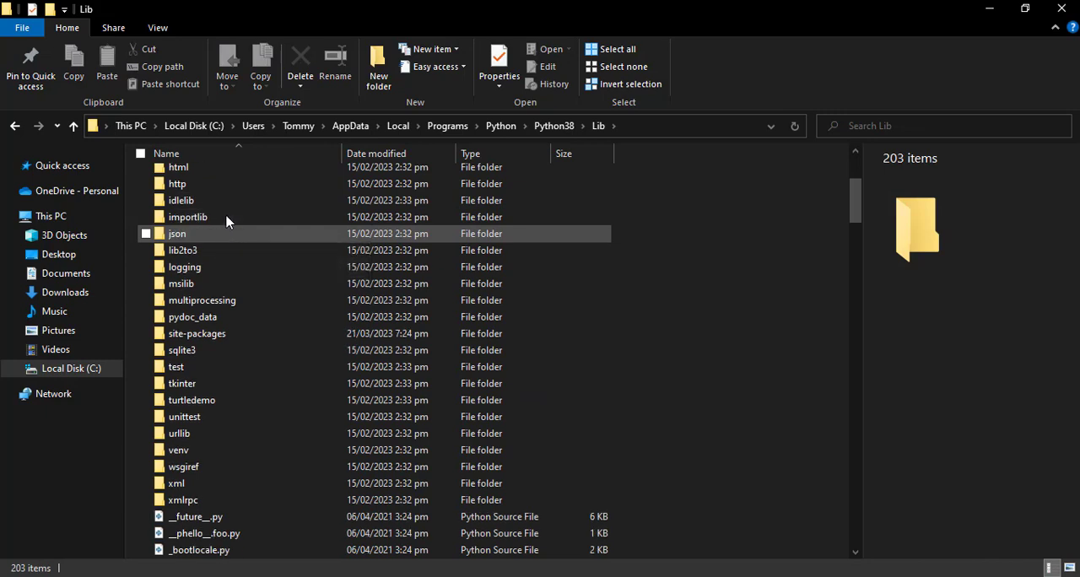
Check the contents of the Scripts and libs folders inside Python38, returning to Python38 after each.
click(557, 129)
double_click(225, 264)
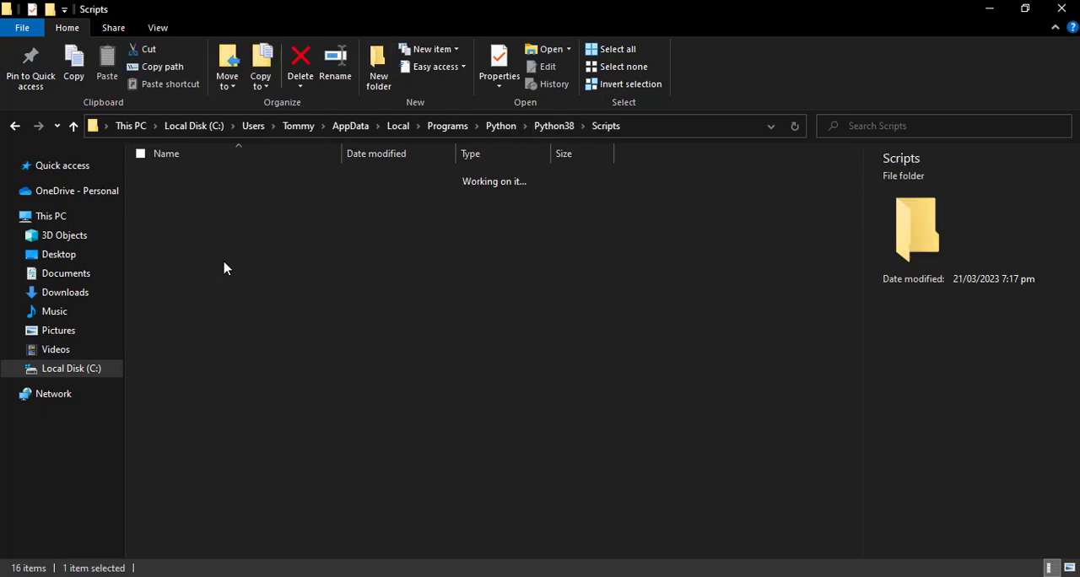
click(554, 126)
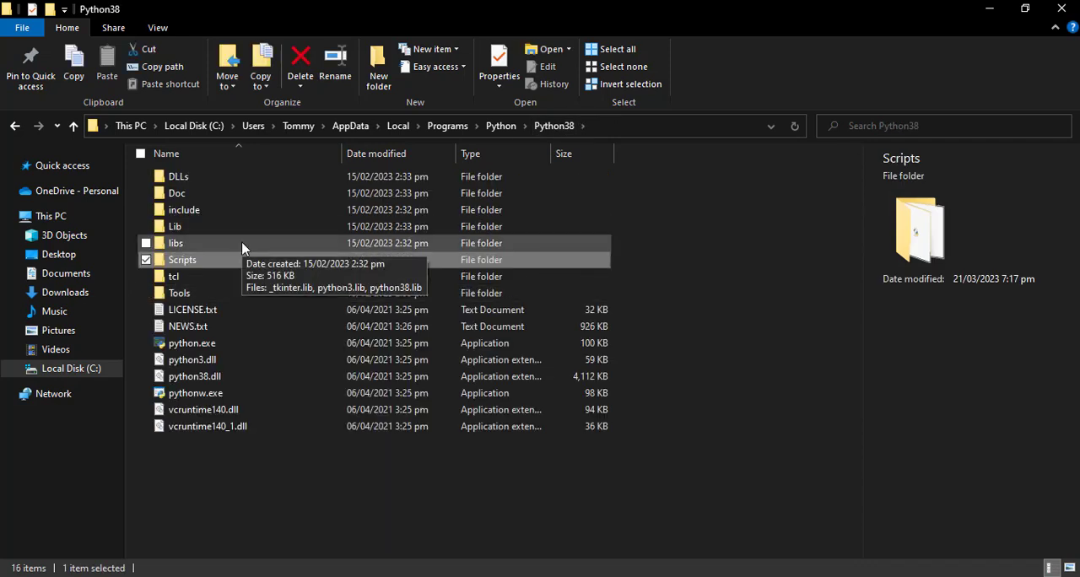
double_click(241, 246)
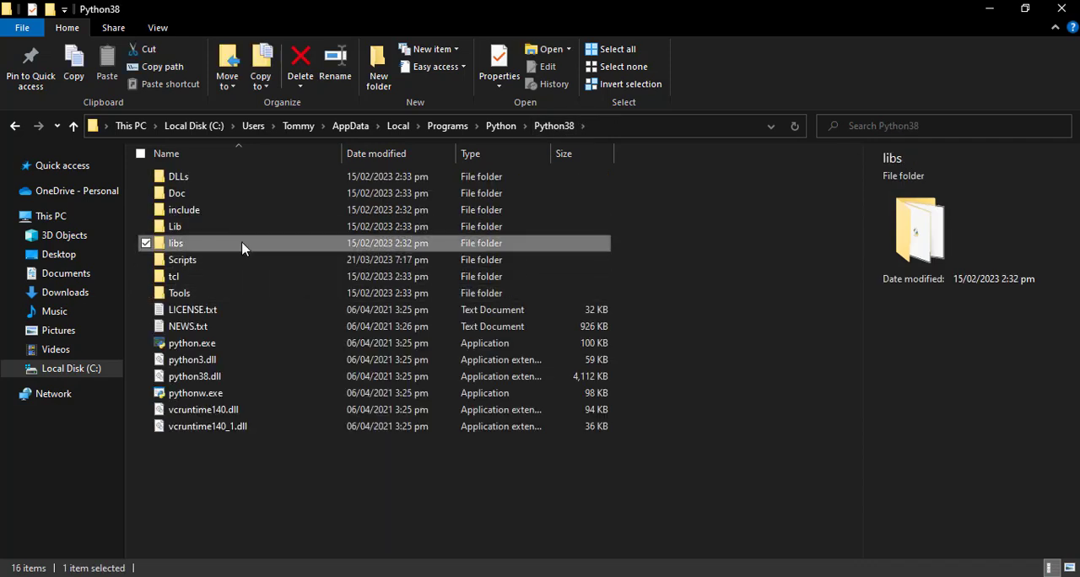
click(554, 126)
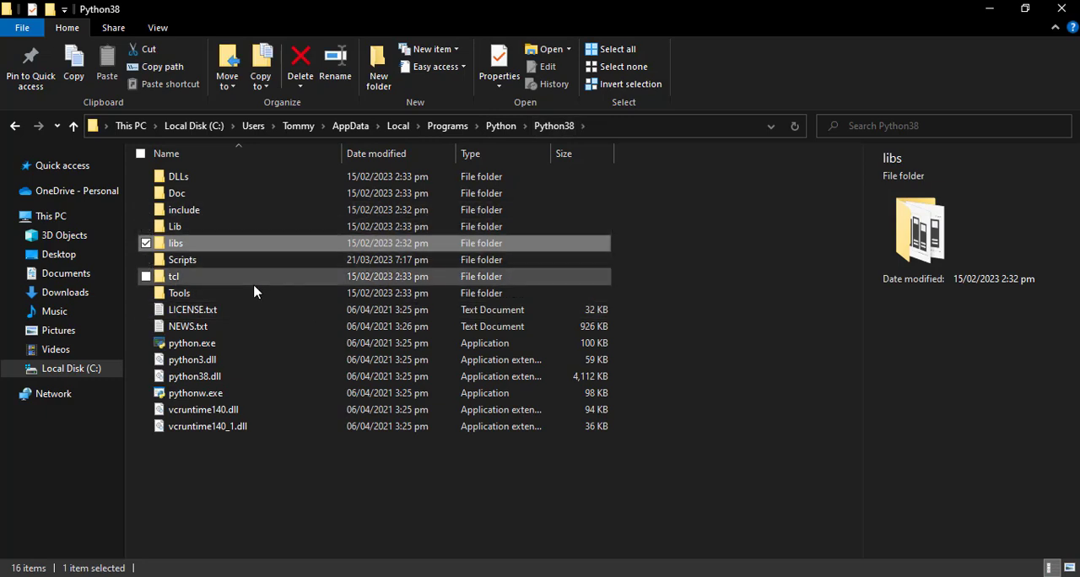
Open the site-packages folder within Python38's Lib folder and look through its package folders.
double_click(204, 228)
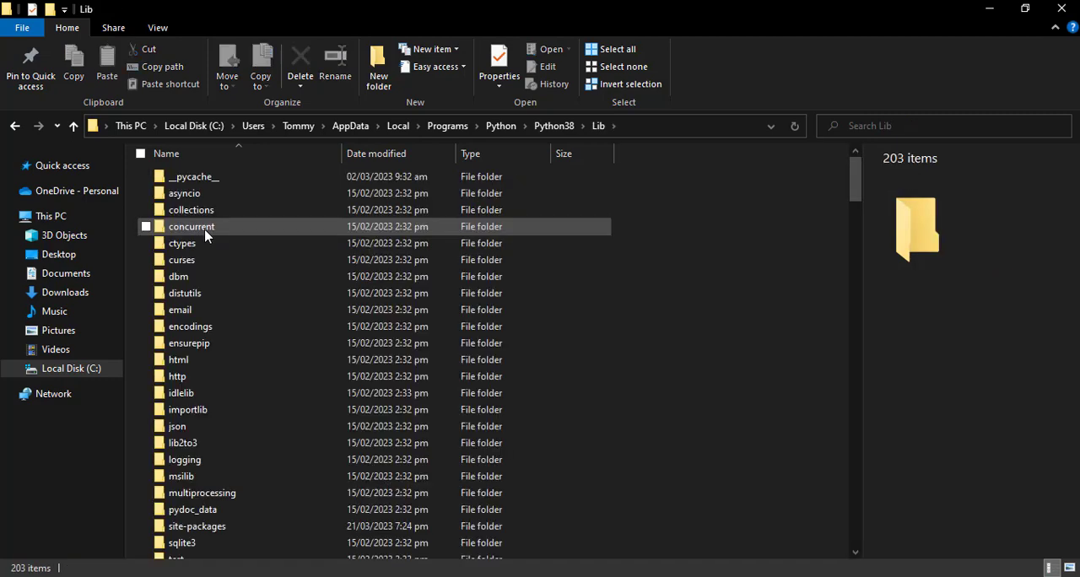
scroll(205, 232, down, 5)
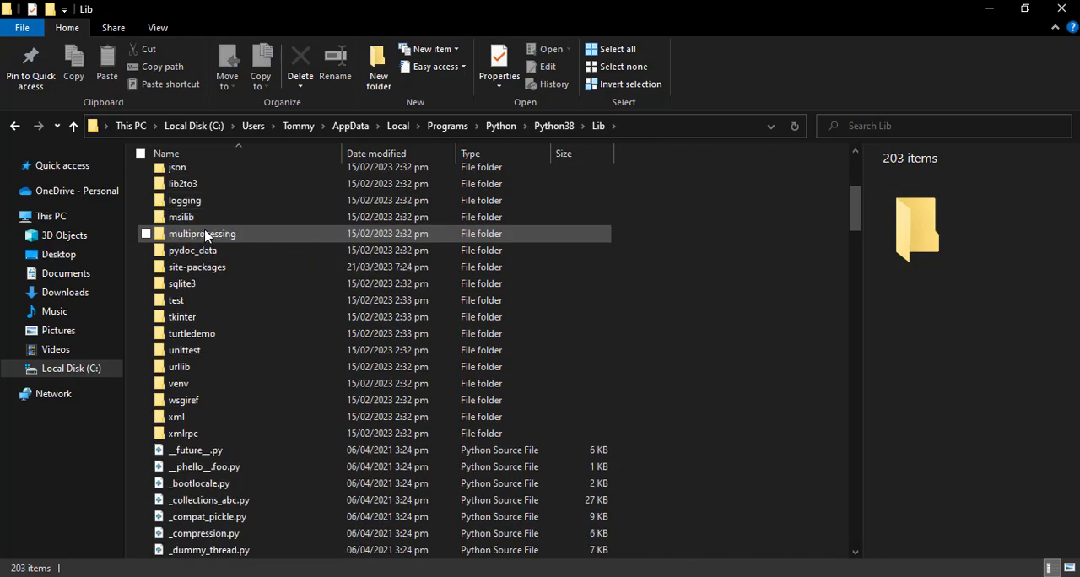
double_click(241, 277)
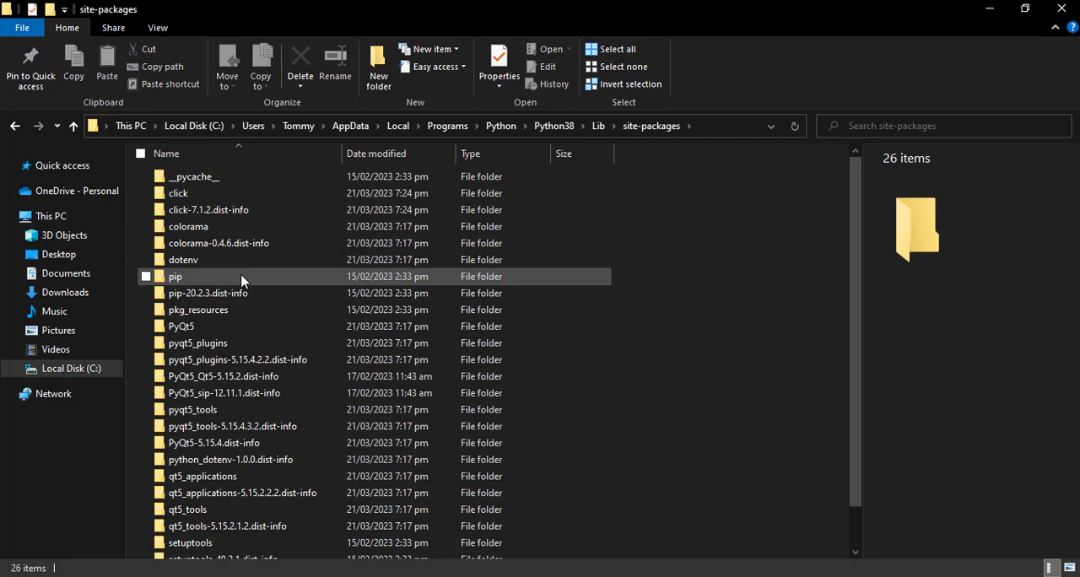
scroll(241, 280, down, 1)
scroll(241, 281, up, 1)
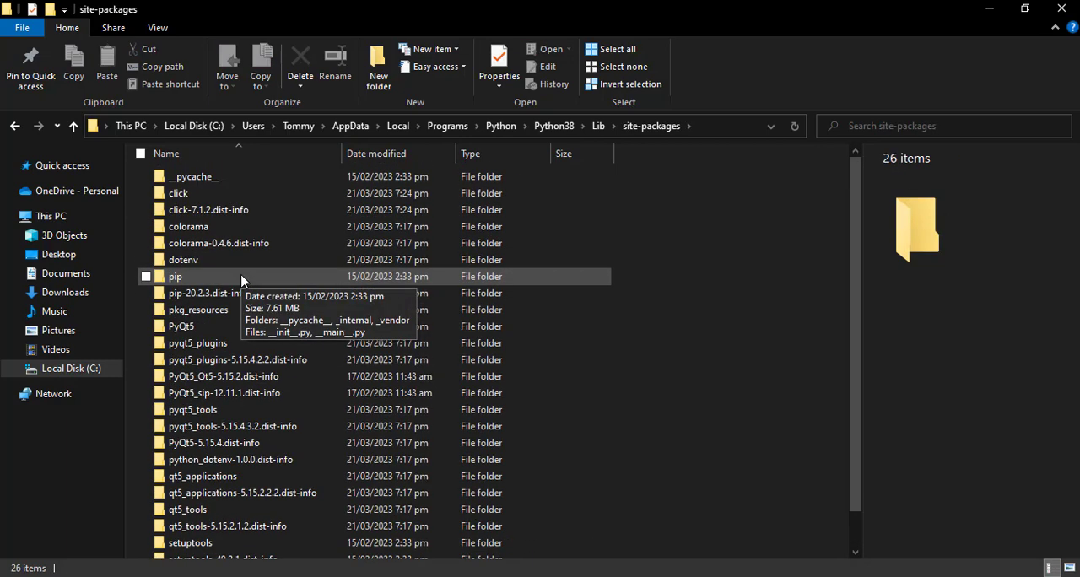
scroll(241, 280, down, 1)
scroll(241, 281, up, 1)
scroll(242, 281, down, 1)
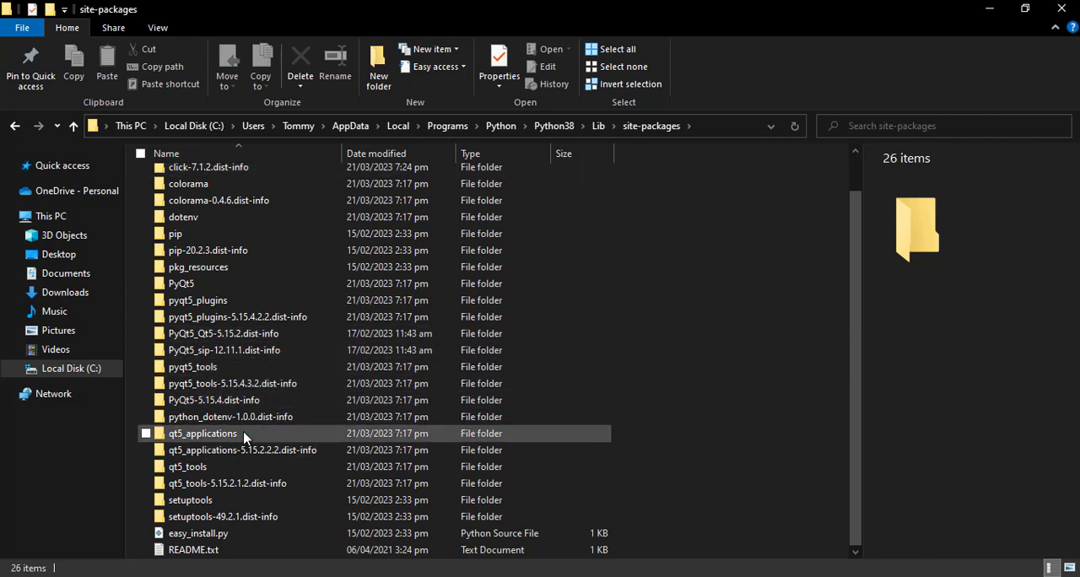
Open the qt5_applications folder and go through its Qt folder into bin.
mouse_move(244, 437)
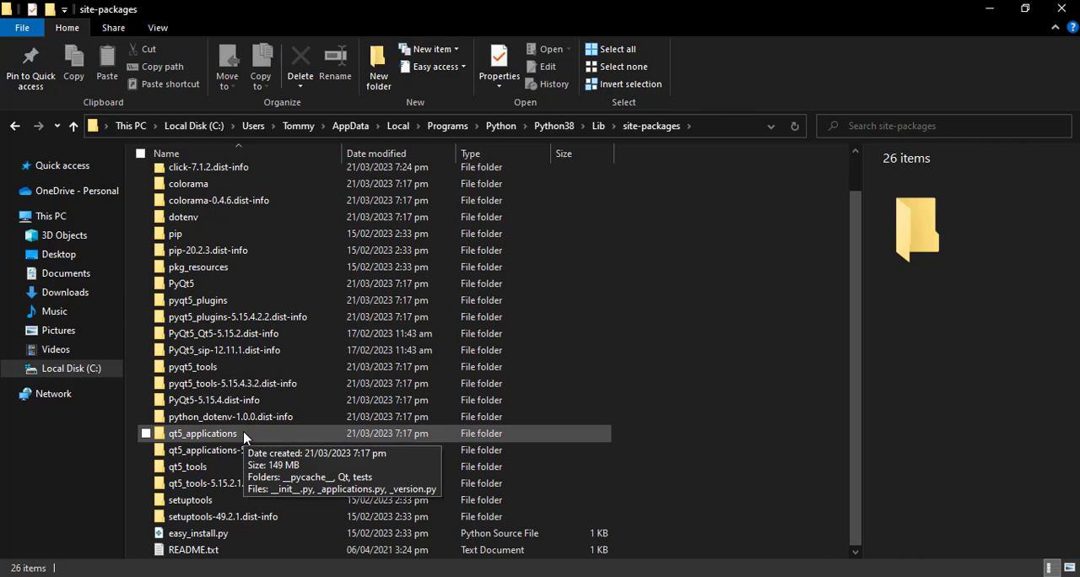
double_click(244, 434)
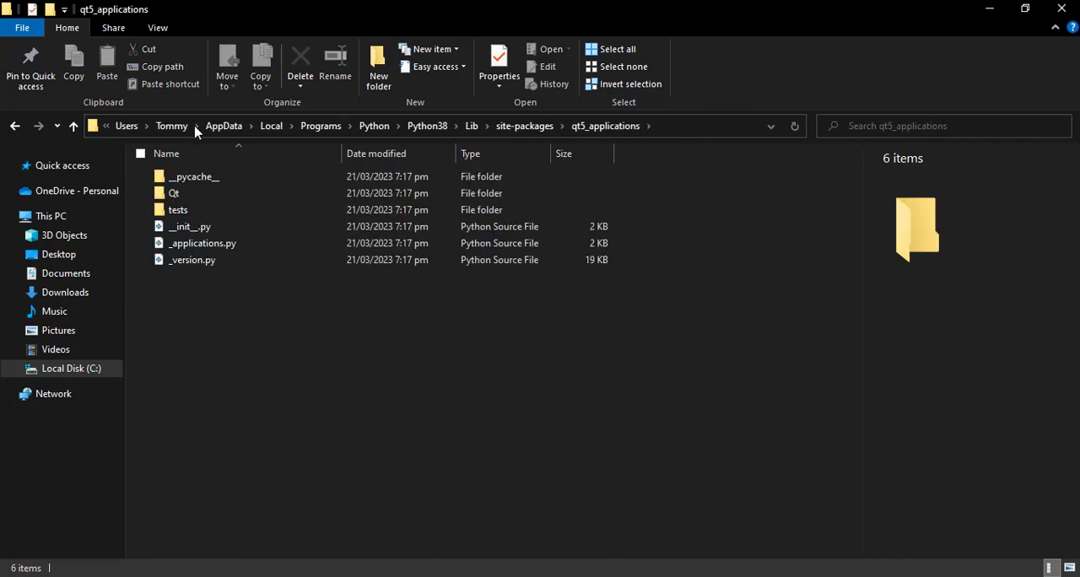
click(228, 197)
double_click(228, 197)
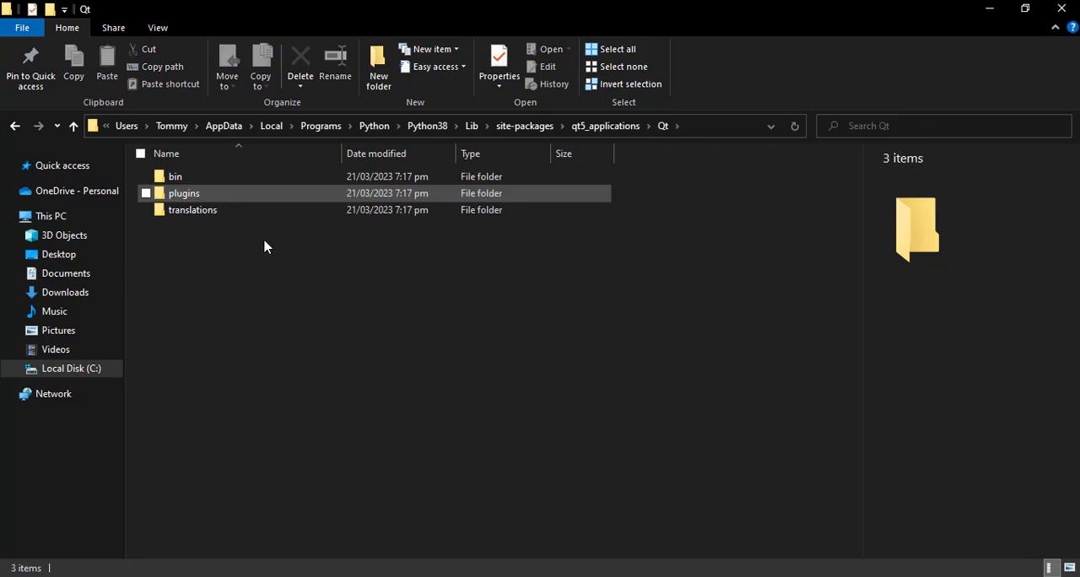
click(264, 187)
double_click(264, 187)
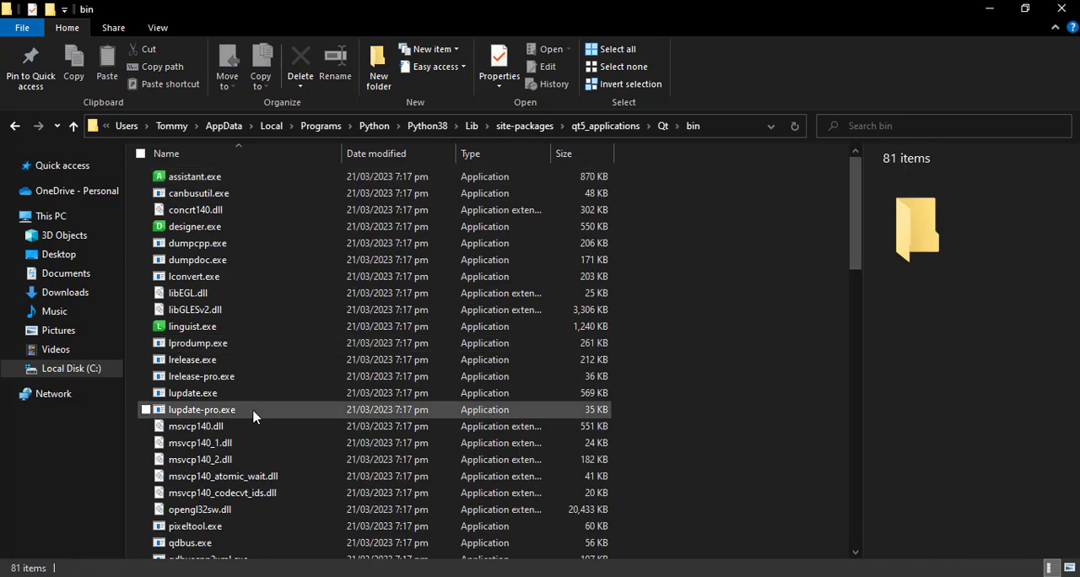
Find designer.exe among the files in the bin folder and launch it.
scroll(253, 416, down, 8)
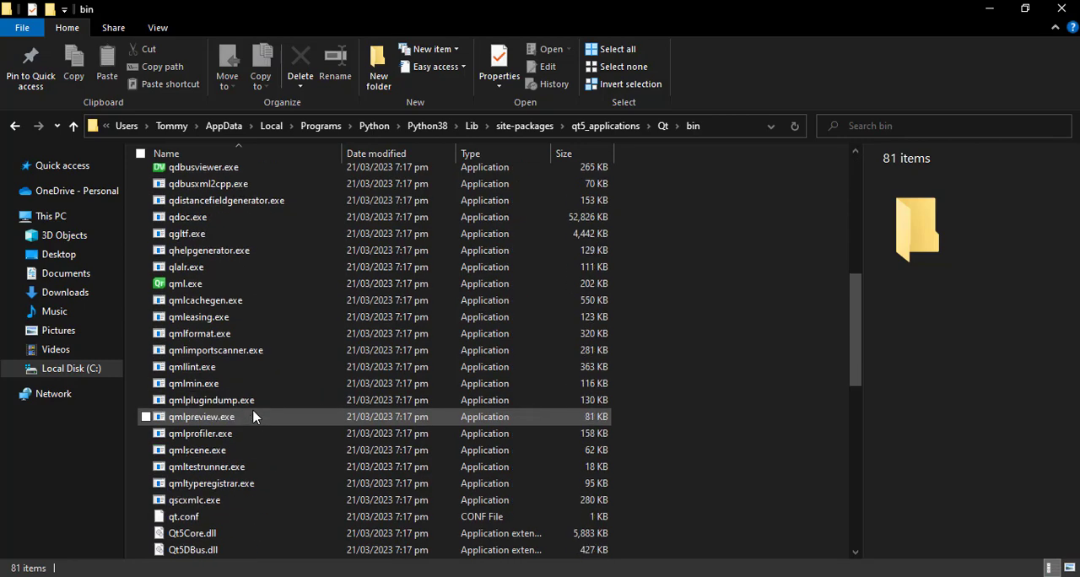
scroll(253, 416, down, 10)
scroll(254, 416, up, 18)
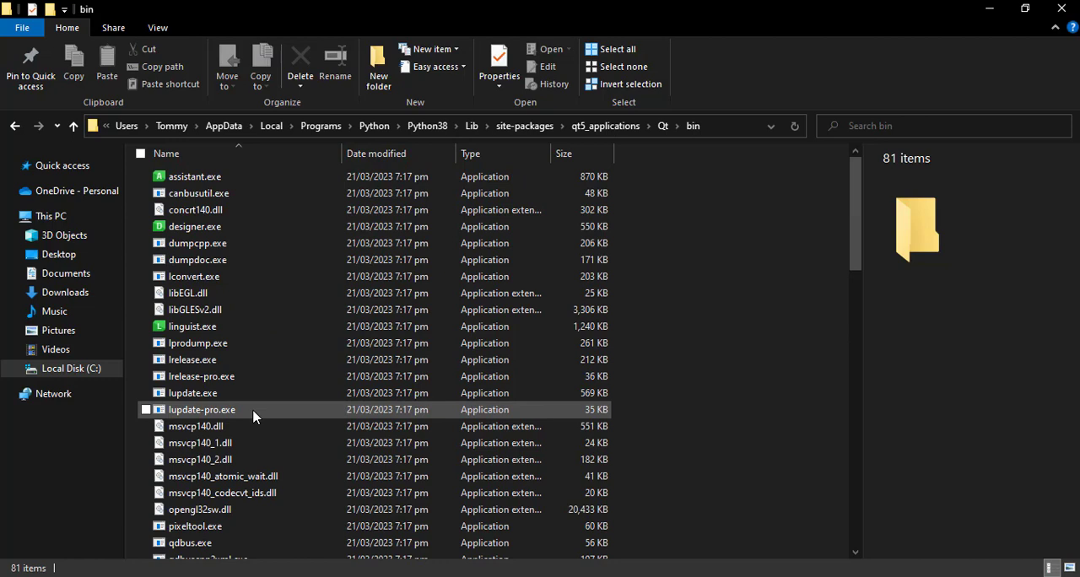
click(259, 228)
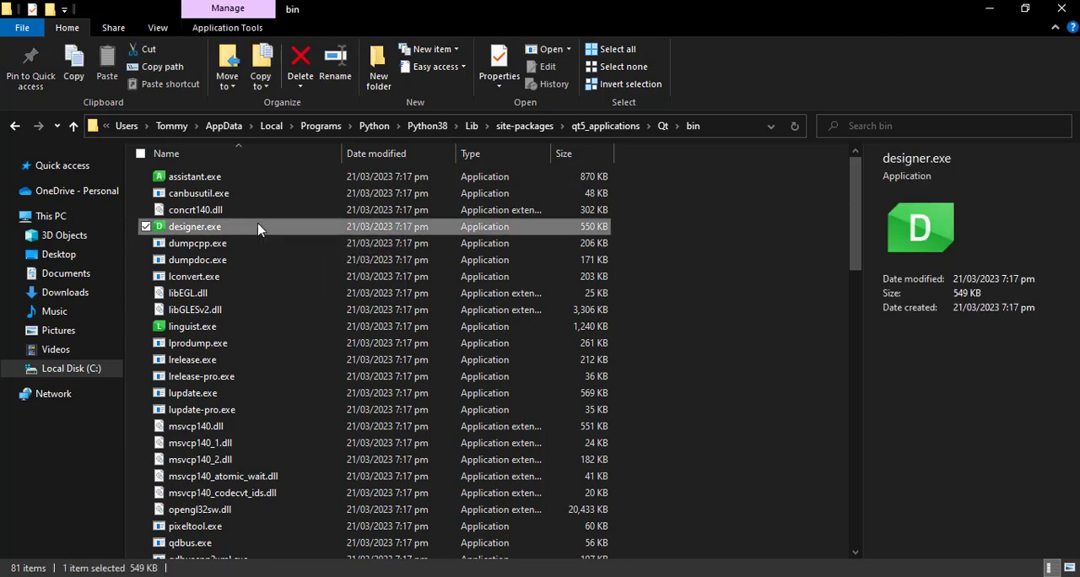
double_click(258, 227)
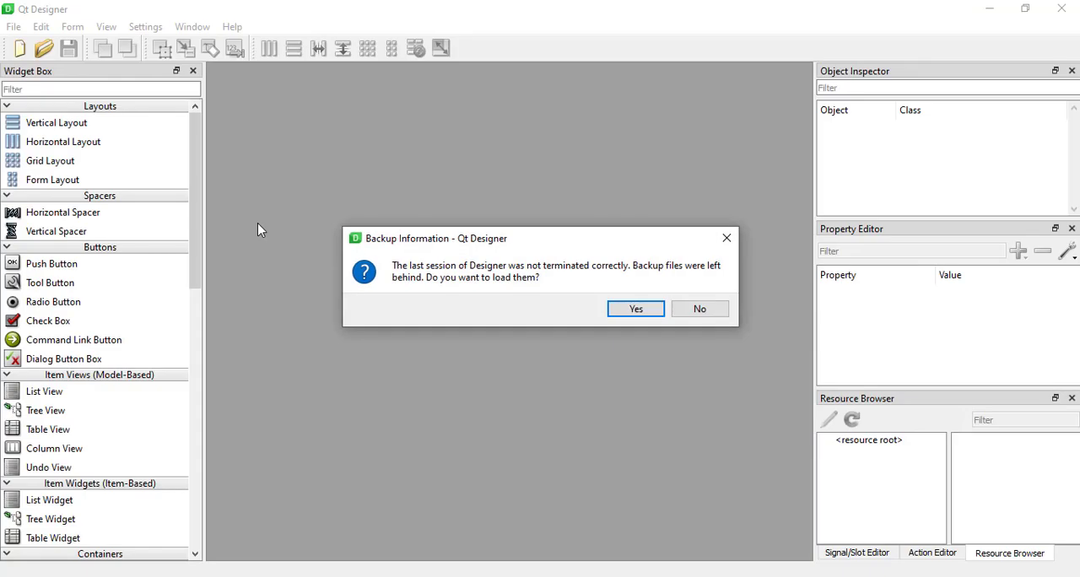
Dismiss the backup recovery prompt and the New Form dialog, and close Qt Designer.
click(728, 240)
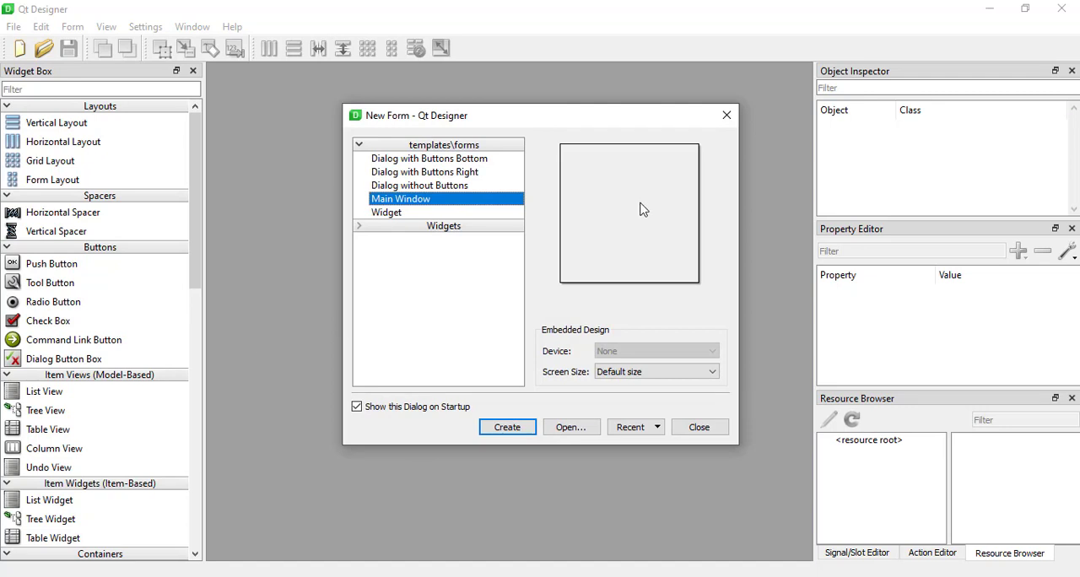
click(727, 115)
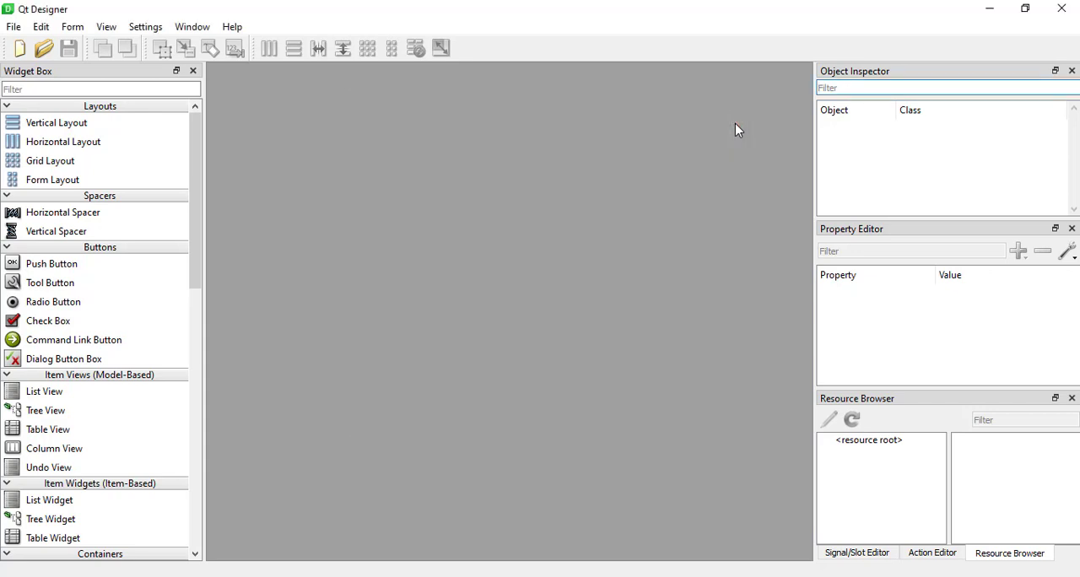
click(1064, 8)
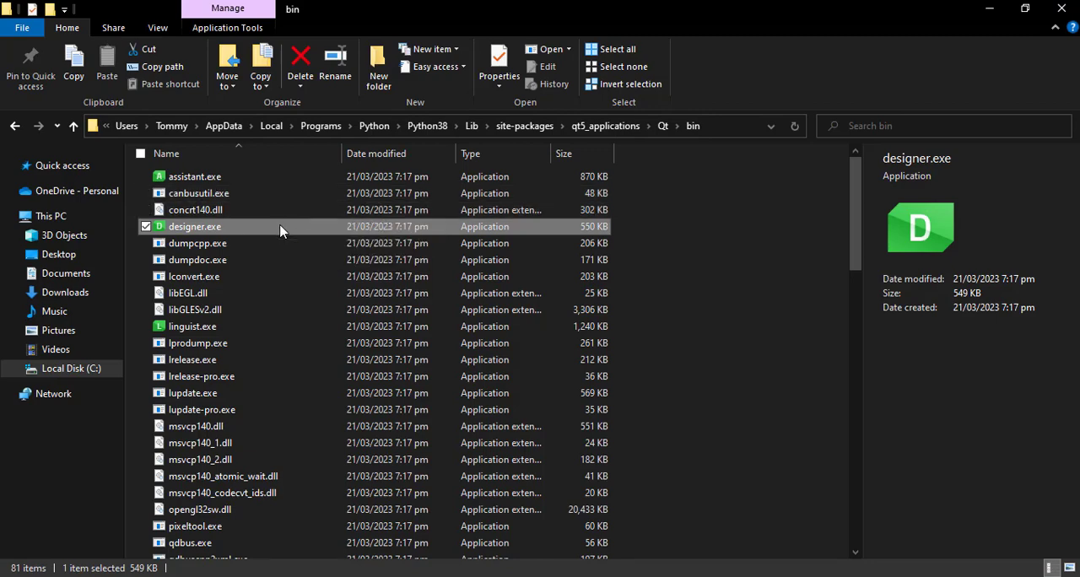
Pin designer.exe to the taskbar and test the pinned Qt Designer by opening and closing it.
right_click(281, 231)
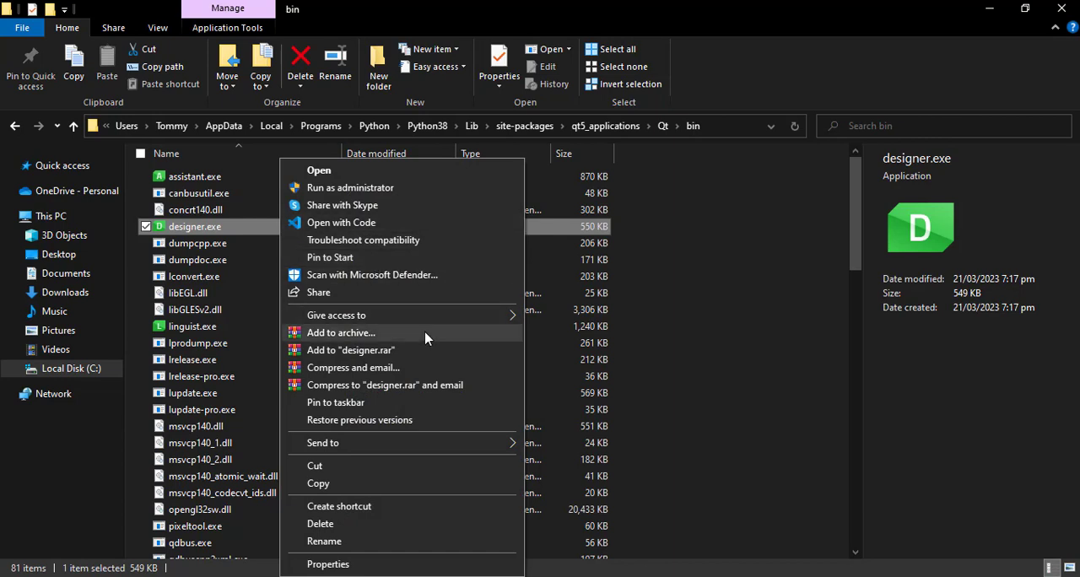
click(390, 410)
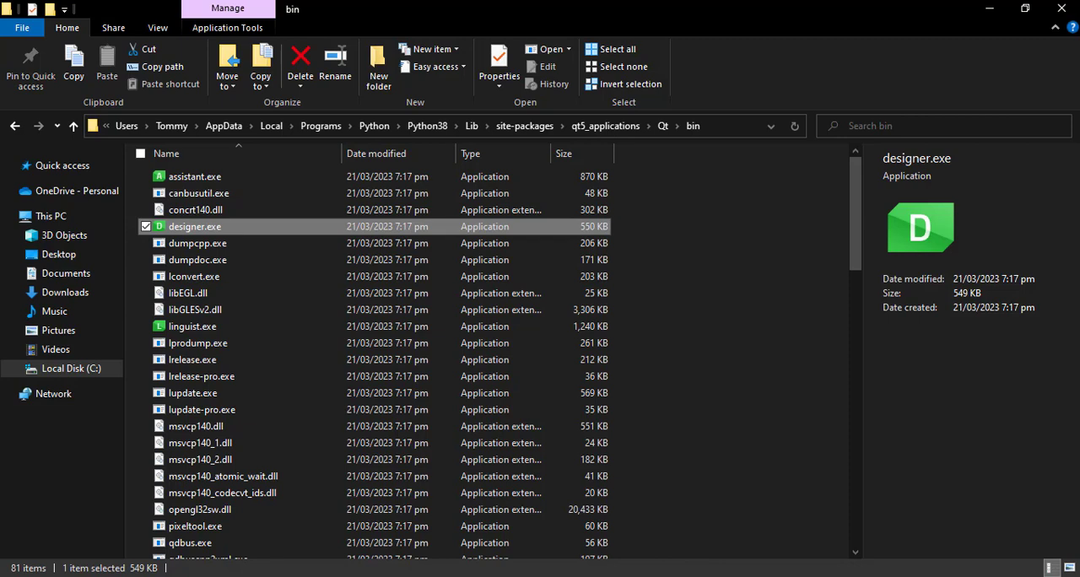
click(703, 483)
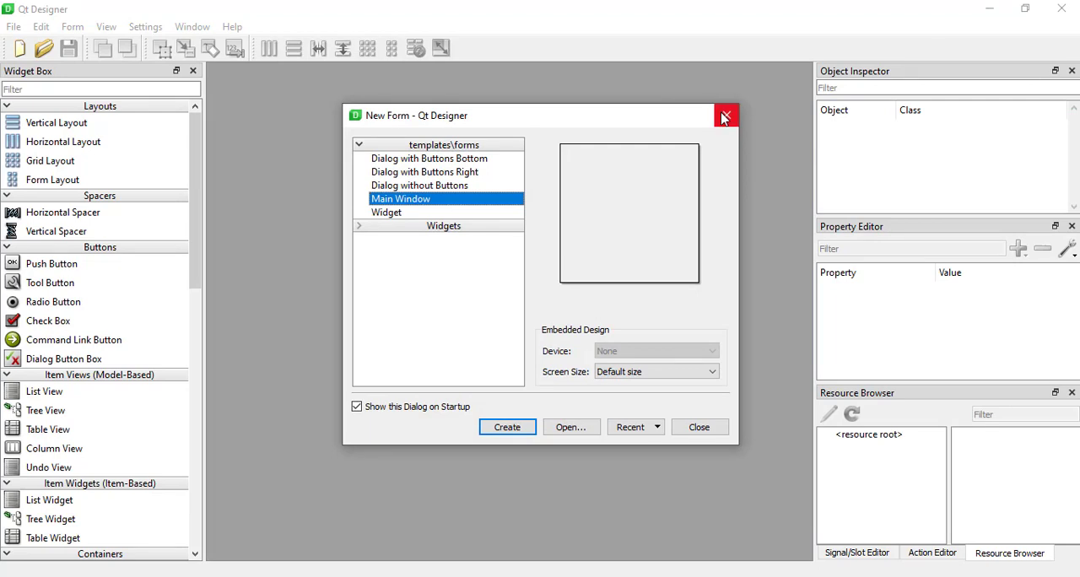
click(726, 116)
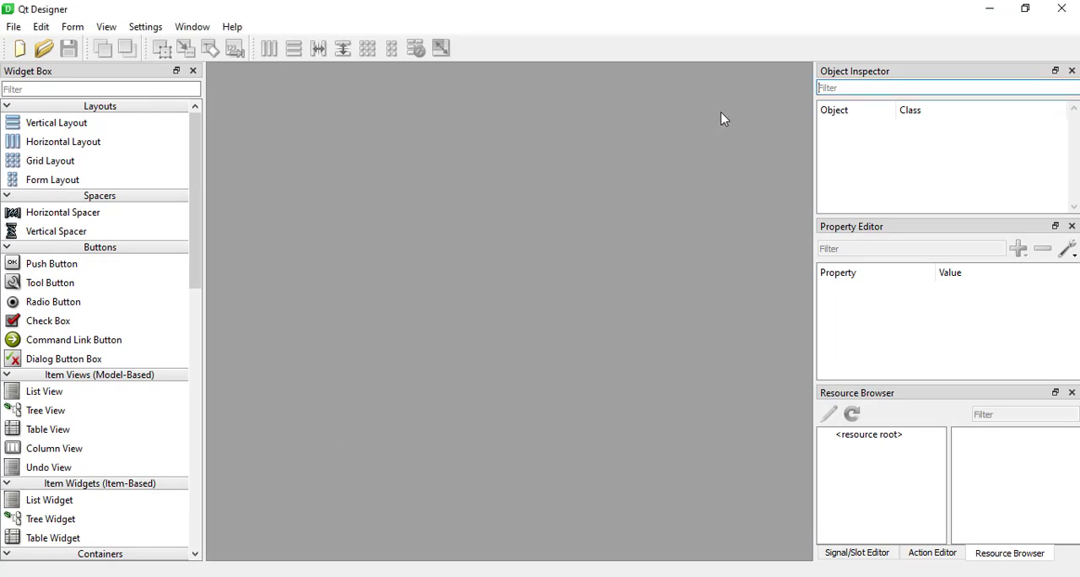
click(1062, 10)
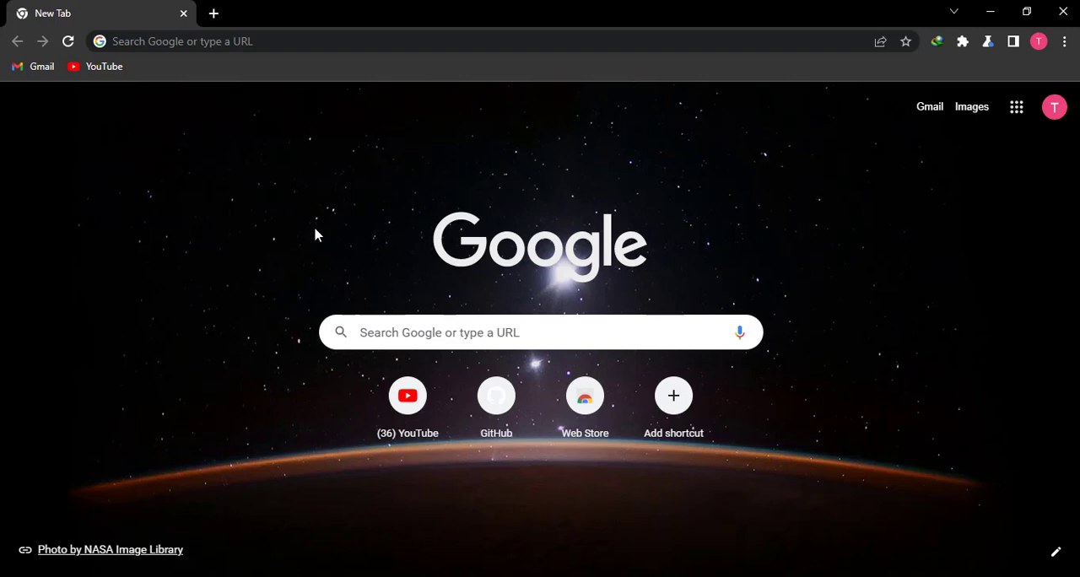
Switch to Chrome and search Google for "qt designer download".
click(447, 329)
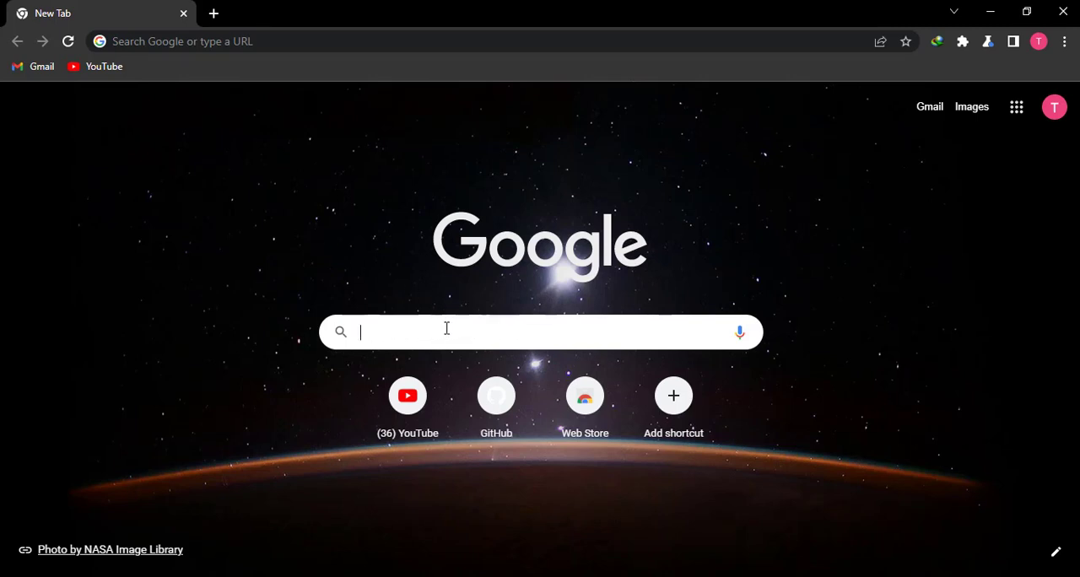
text(qt des)
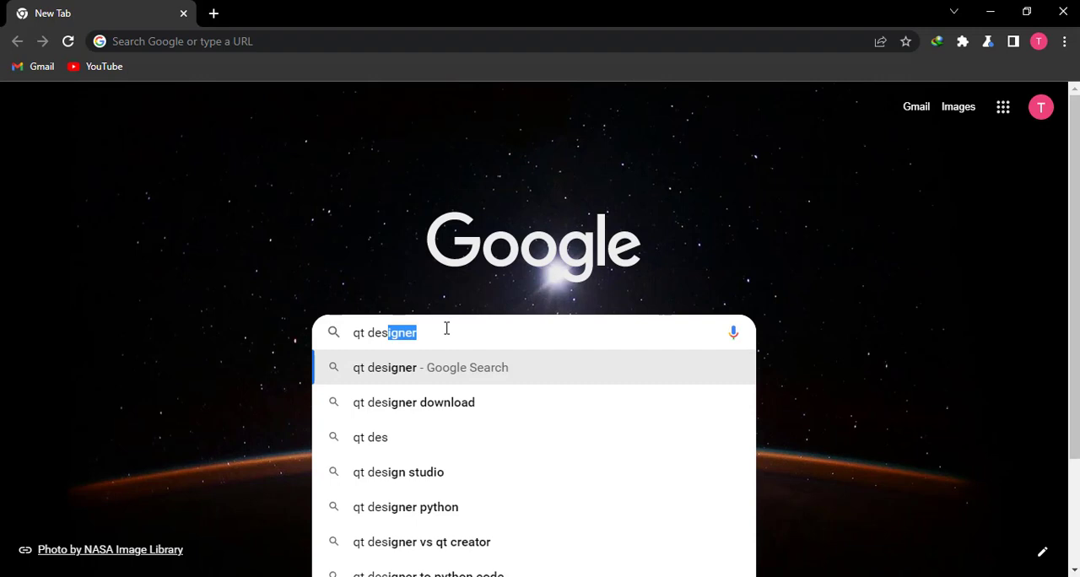
key(Down)
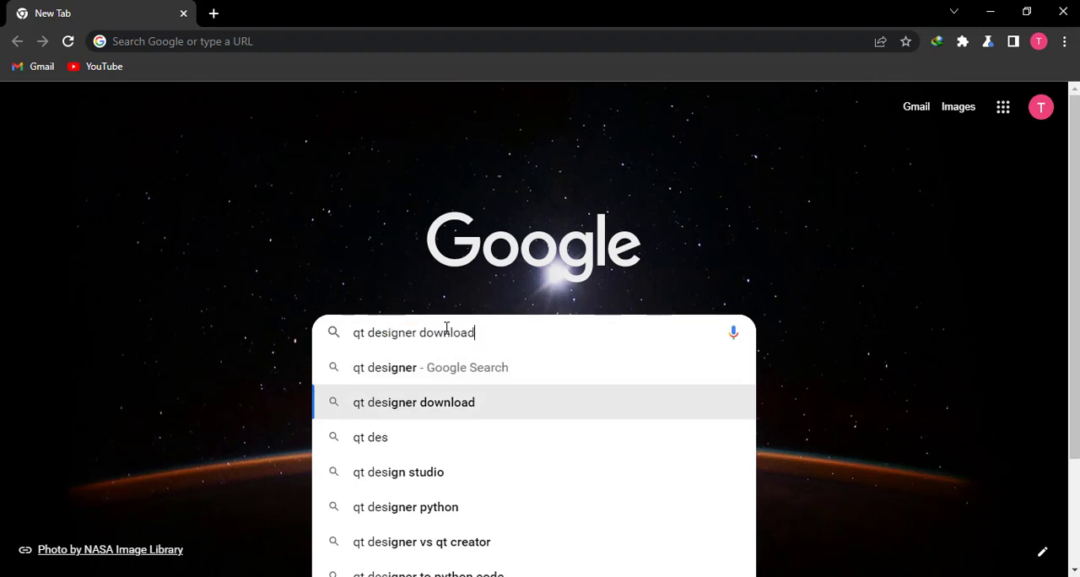
key(Return)
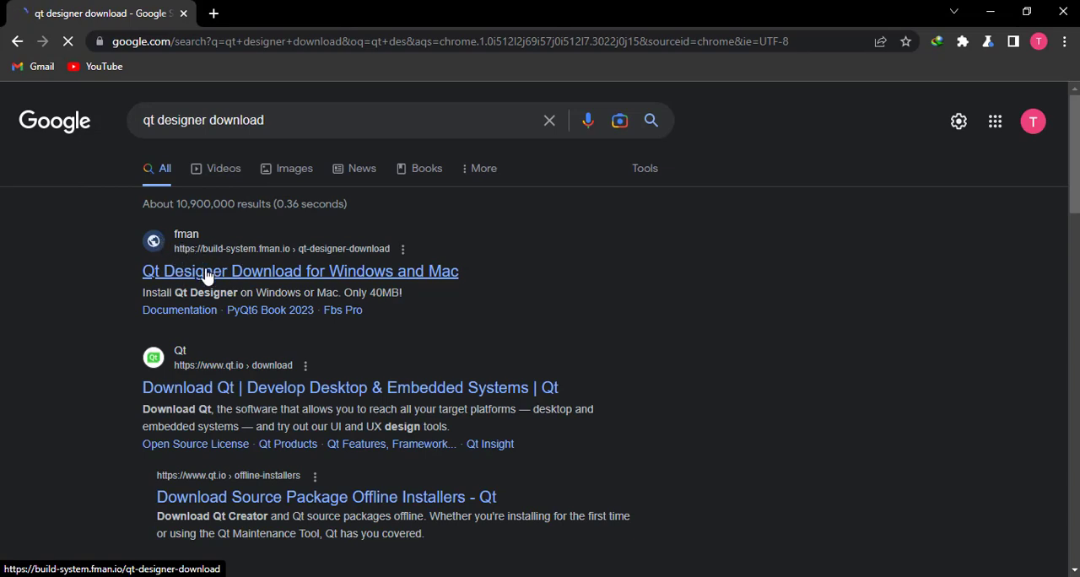
Open the fman search result "Qt Designer Download for Windows and Mac" and view its download section.
click(207, 272)
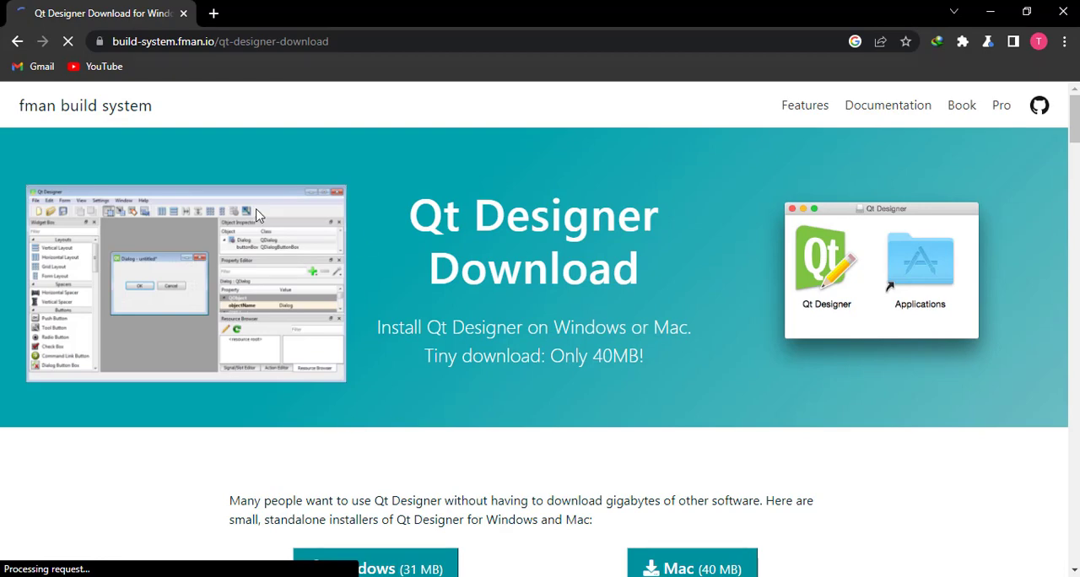
scroll(512, 363, down, 1)
scroll(512, 363, down, 1)
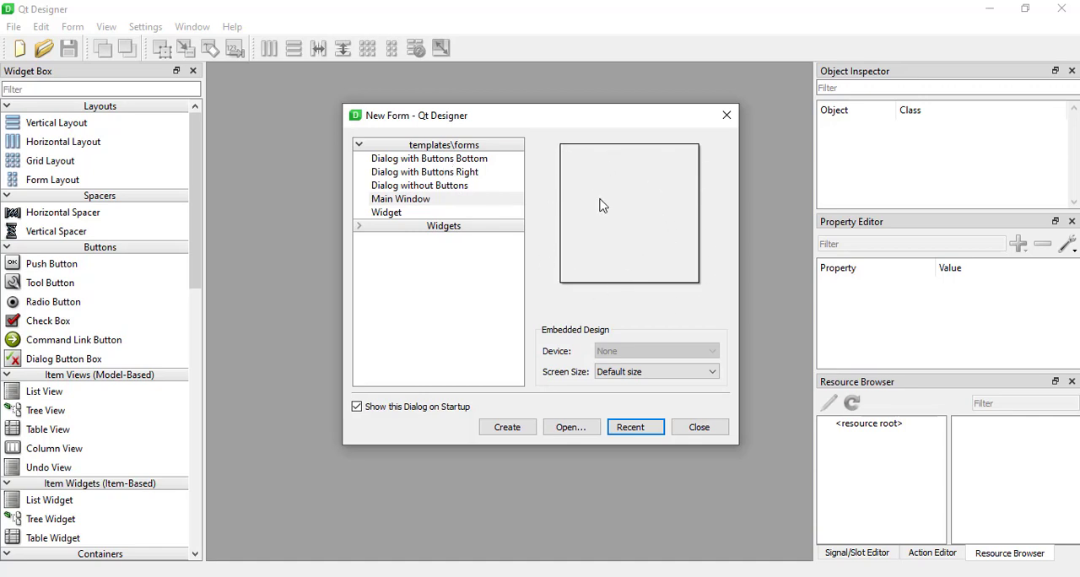
In Qt Designer's New Form dialog, preview the dialog and widget templates and select the Main Window template.
click(431, 161)
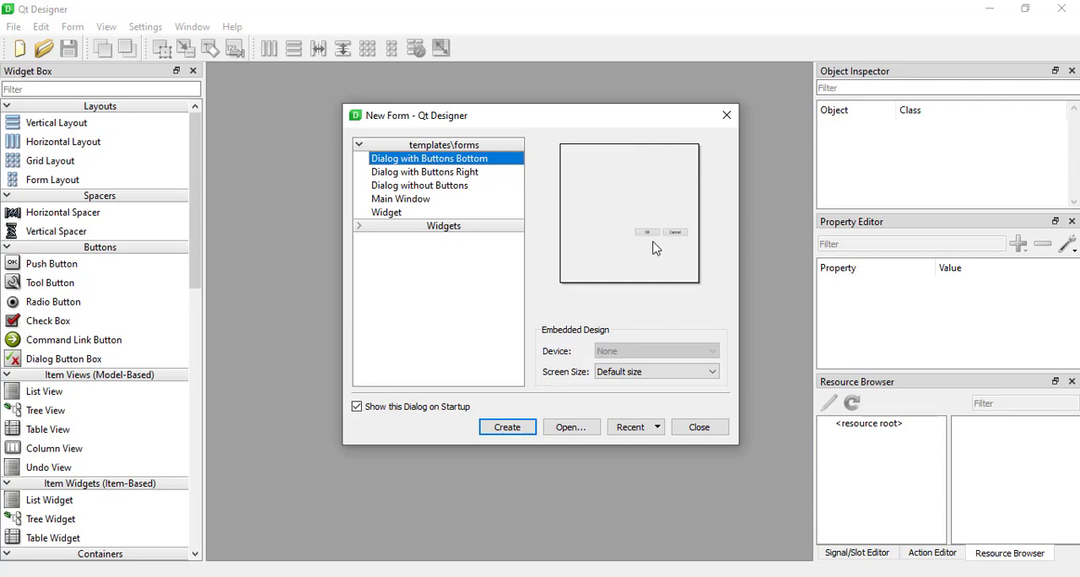
click(479, 179)
click(466, 188)
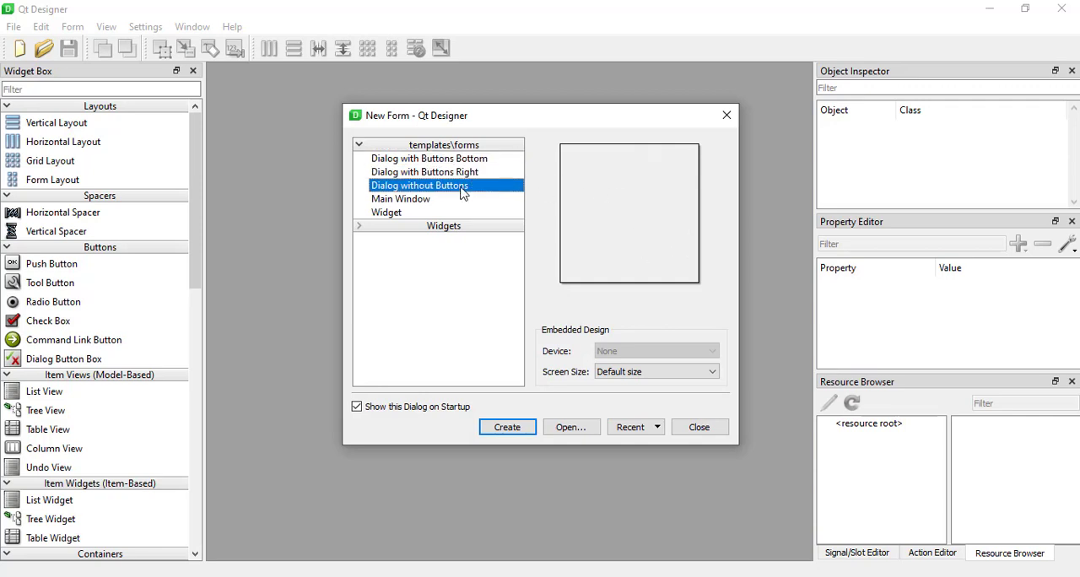
click(444, 200)
click(406, 215)
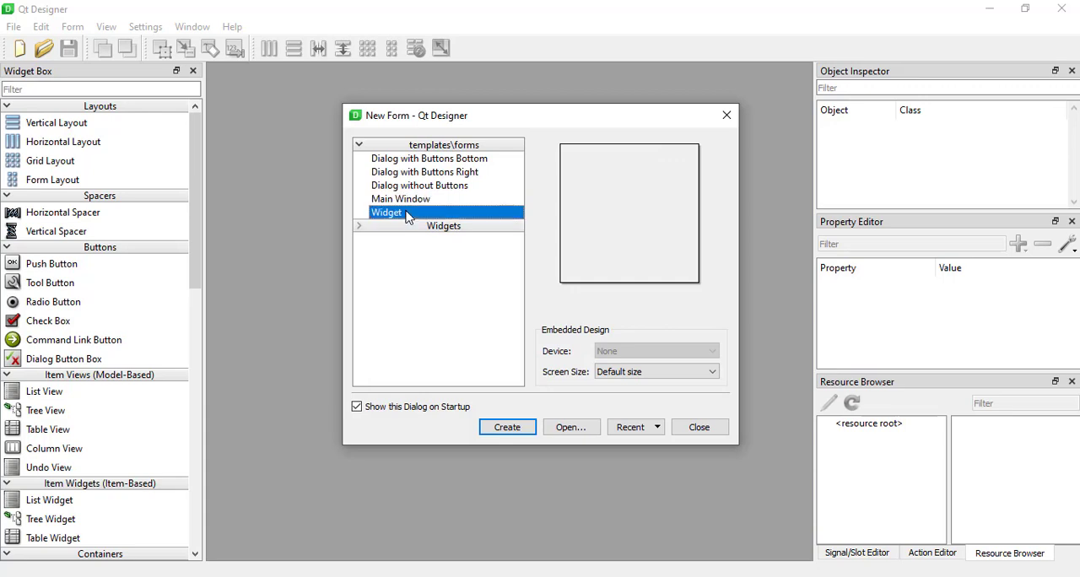
click(415, 202)
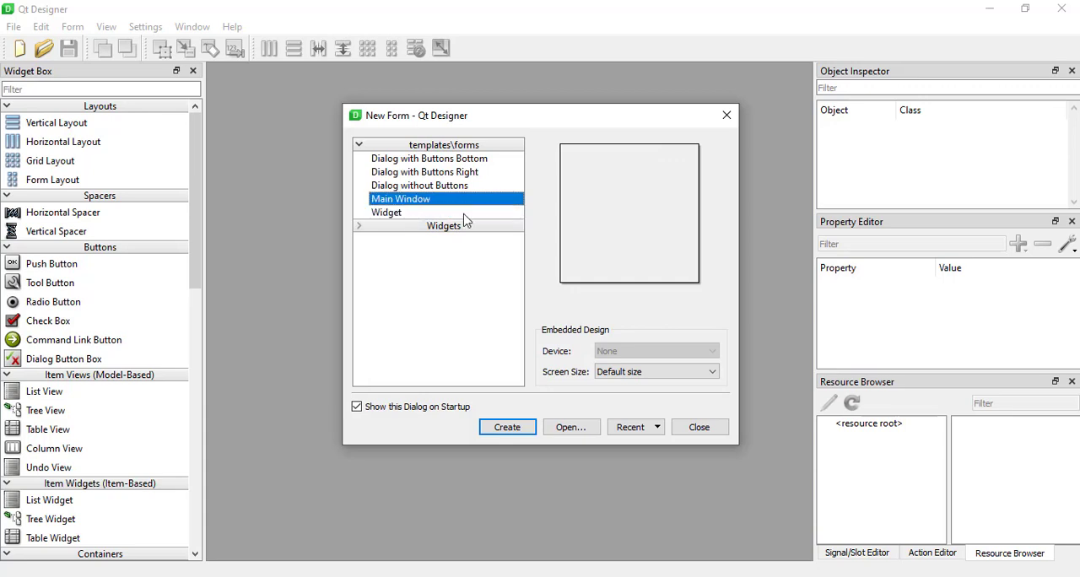
Look over the Widget and Main Window templates and the recent forms list in the New Form dialog, and close the dialog.
click(408, 216)
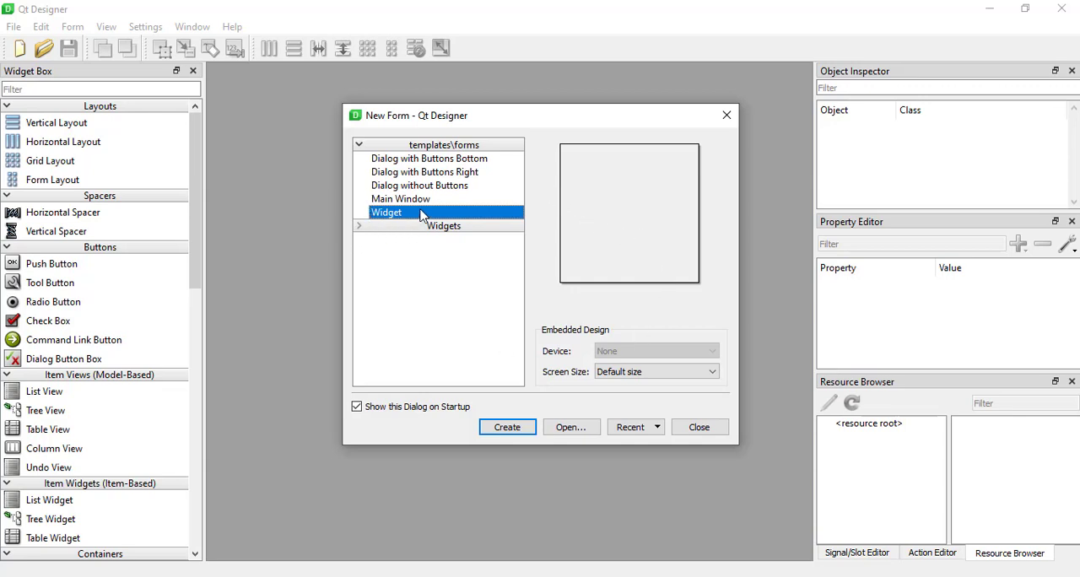
click(384, 203)
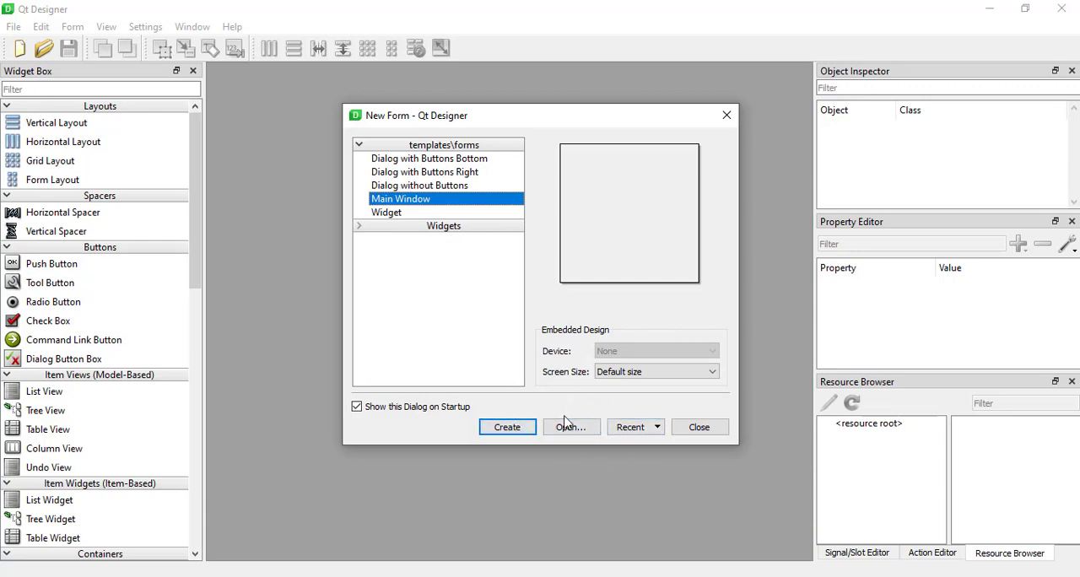
click(641, 427)
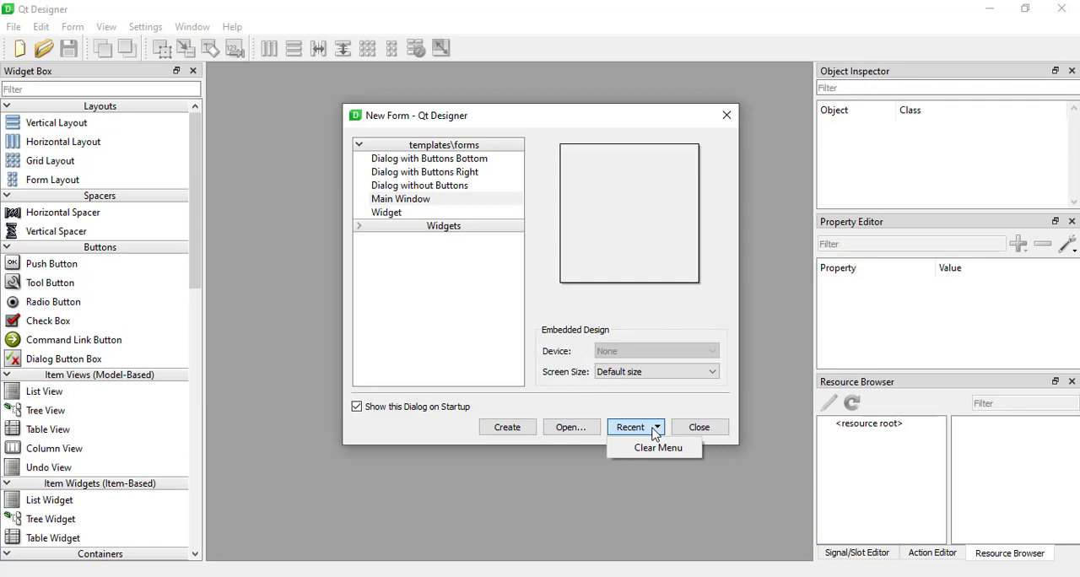
click(660, 429)
click(662, 430)
click(647, 411)
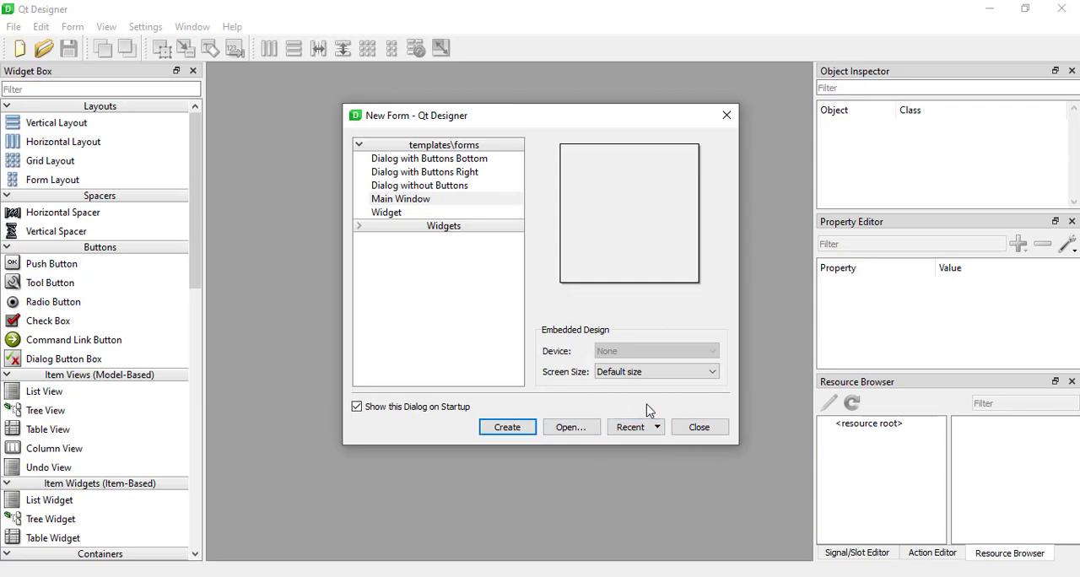
click(700, 428)
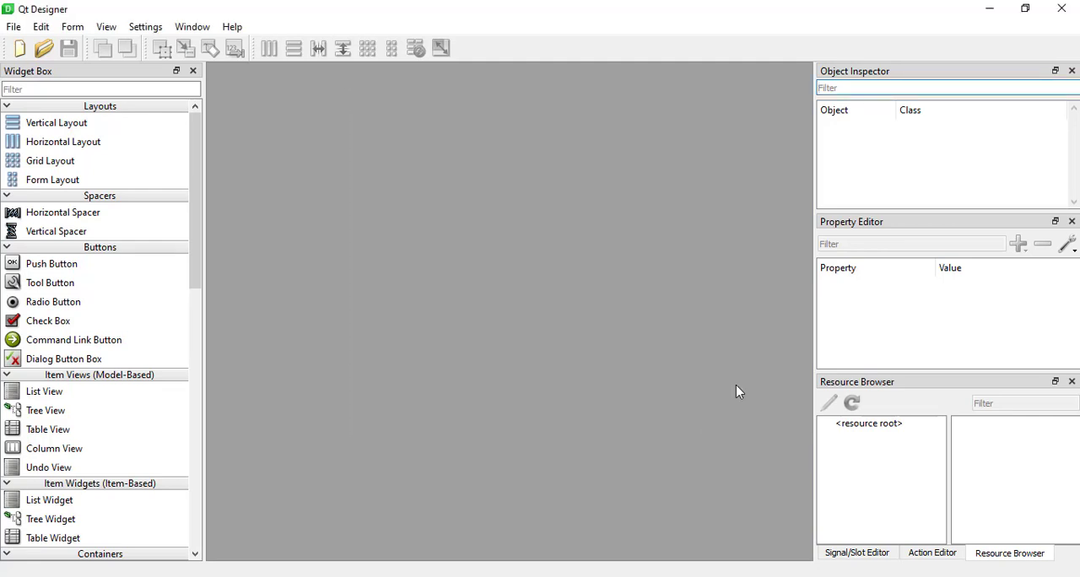
Create a new form from the Main Window template, shrunk to about 547 x 368 and centred in the workspace.
click(23, 51)
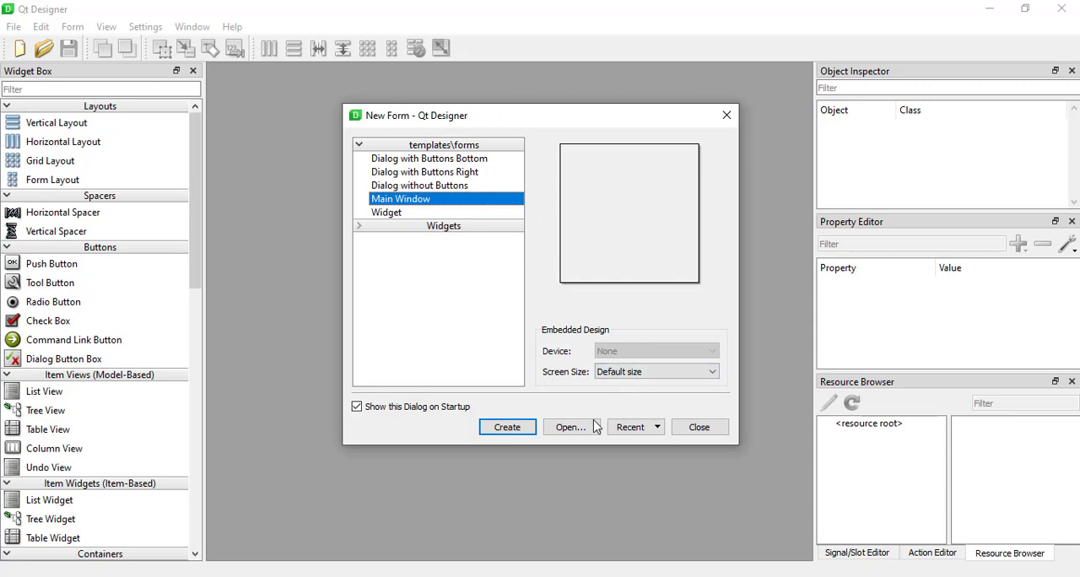
click(569, 430)
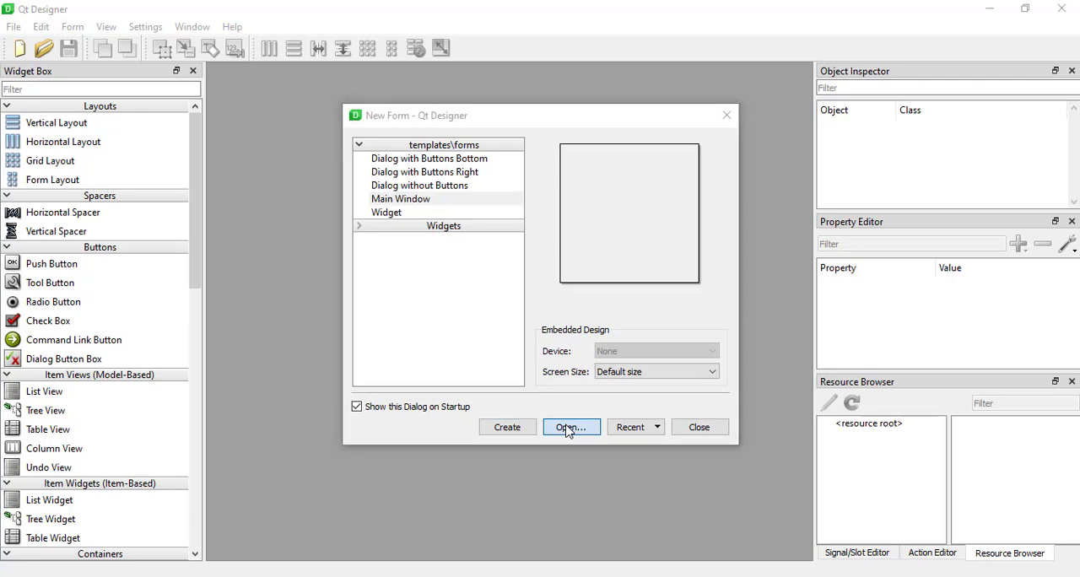
click(866, 141)
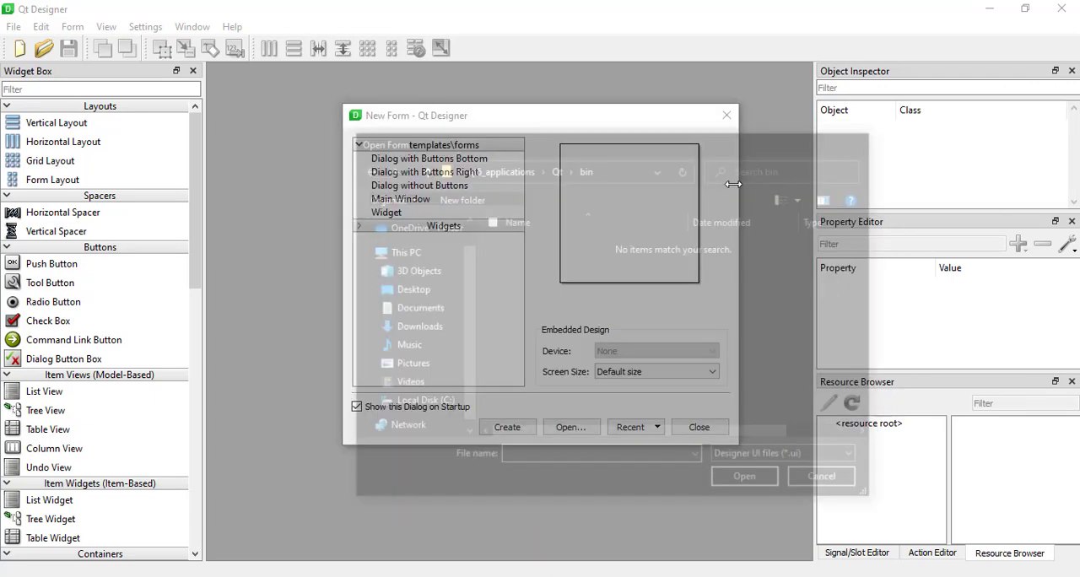
click(507, 428)
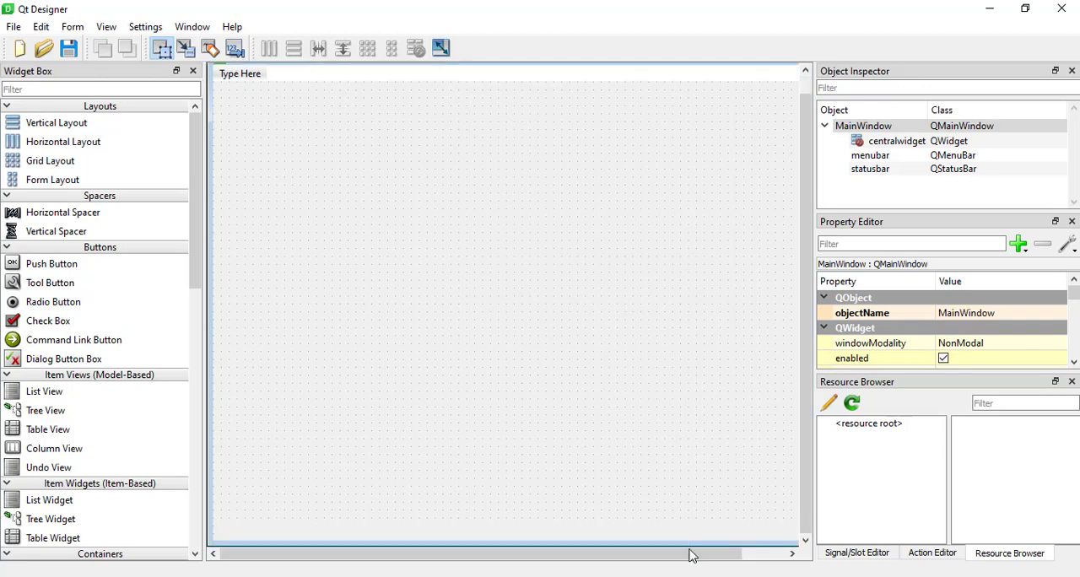
drag(691, 555, 584, 357)
drag(412, 77, 490, 157)
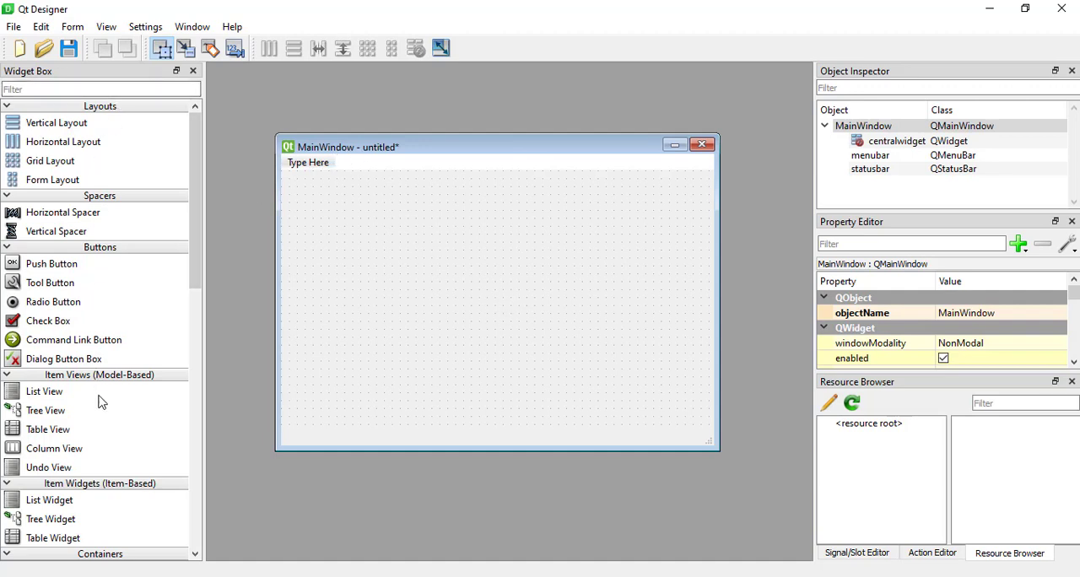
Add a Plain Text Edit to the lower part of the form and size it to about 521 x 261.
scroll(89, 300, down, 10)
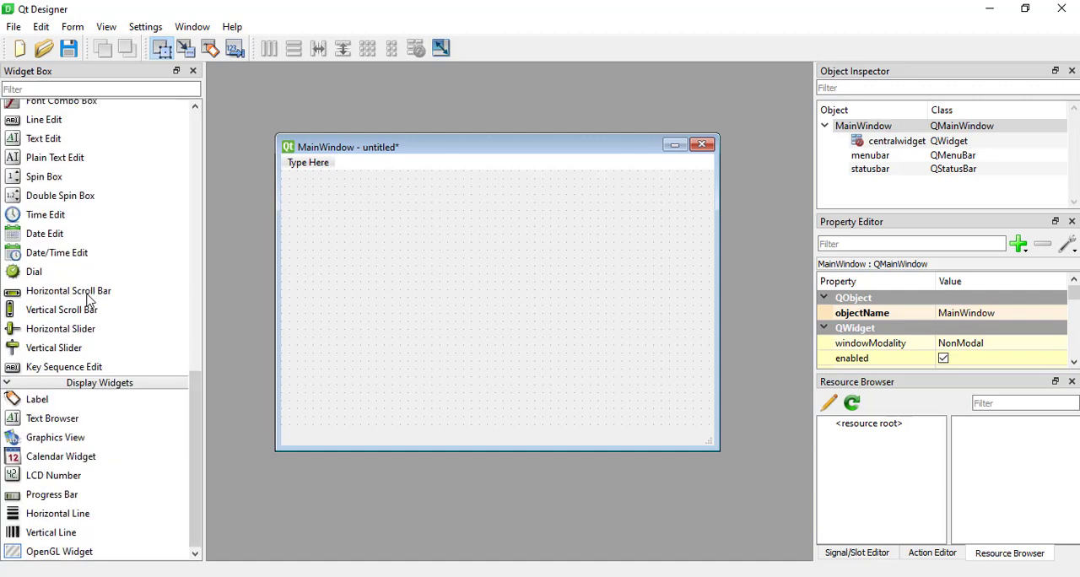
scroll(89, 301, up, 10)
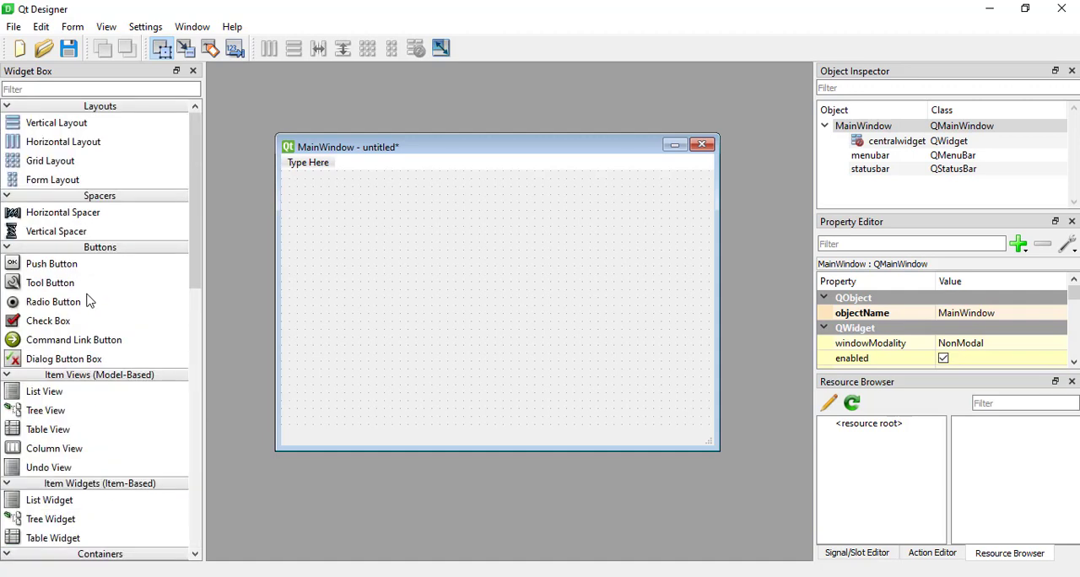
scroll(87, 302, down, 10)
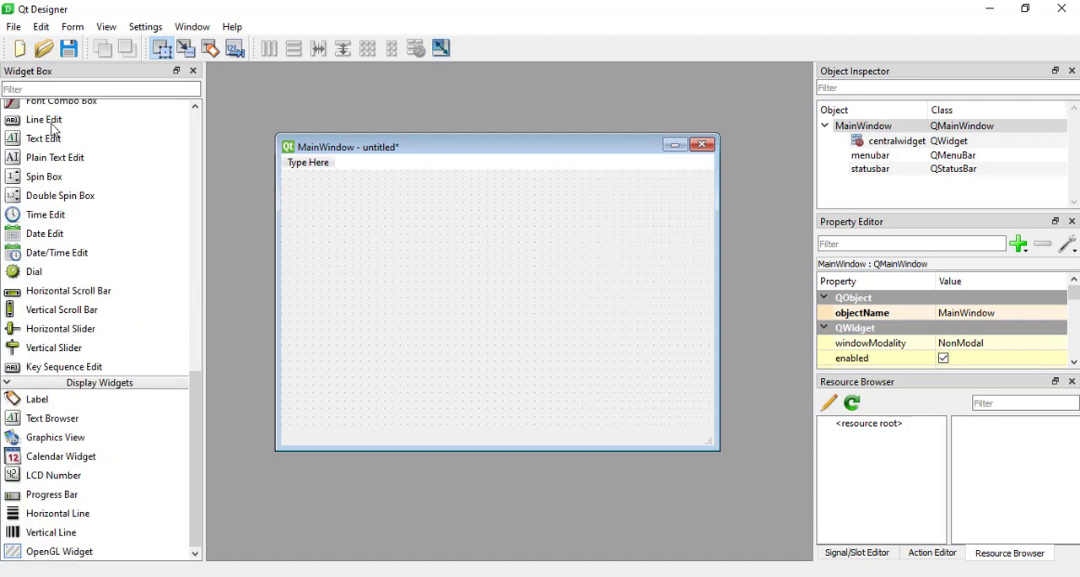
scroll(52, 128, up, 10)
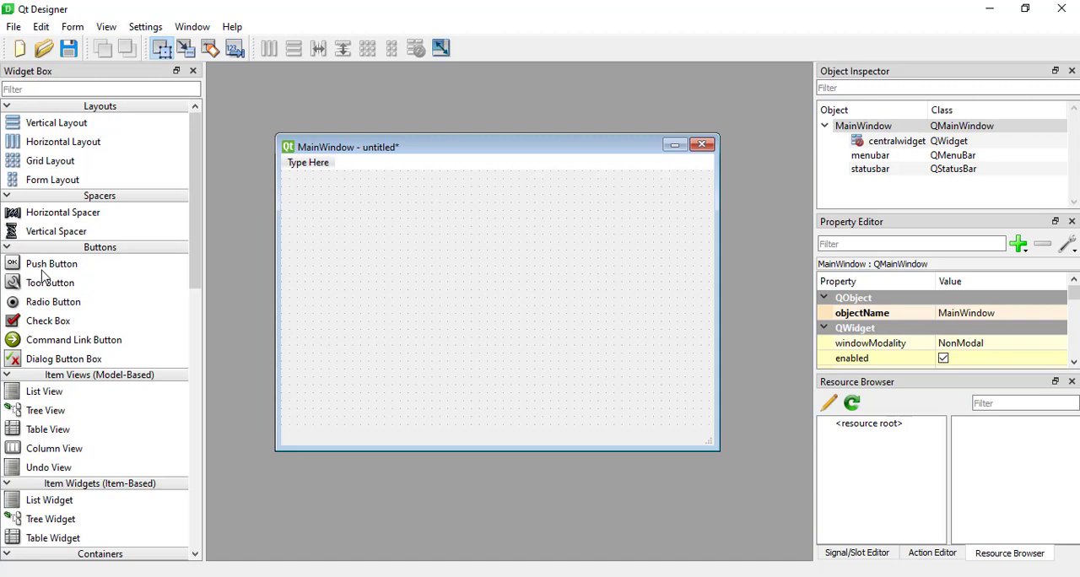
scroll(42, 276, down, 10)
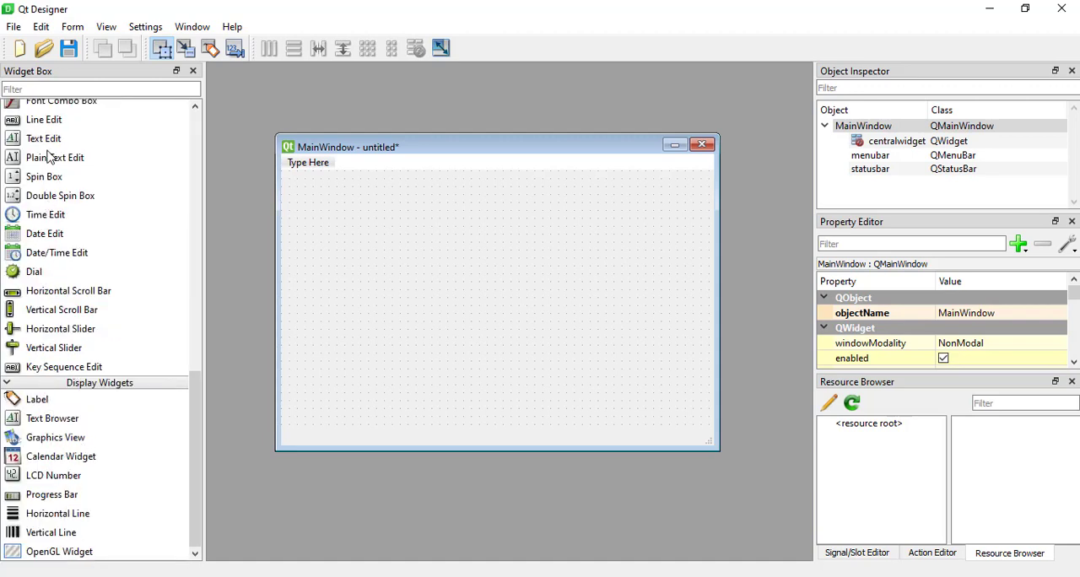
scroll(38, 224, up, 8)
scroll(43, 335, down, 8)
drag(57, 162, 326, 228)
drag(403, 272, 697, 427)
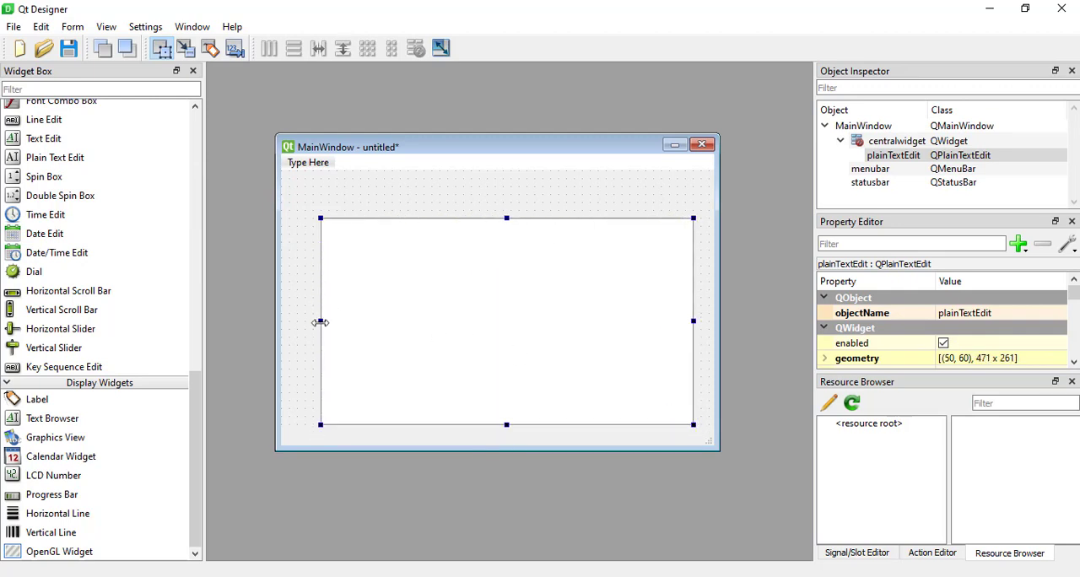
drag(320, 322, 288, 321)
click(314, 201)
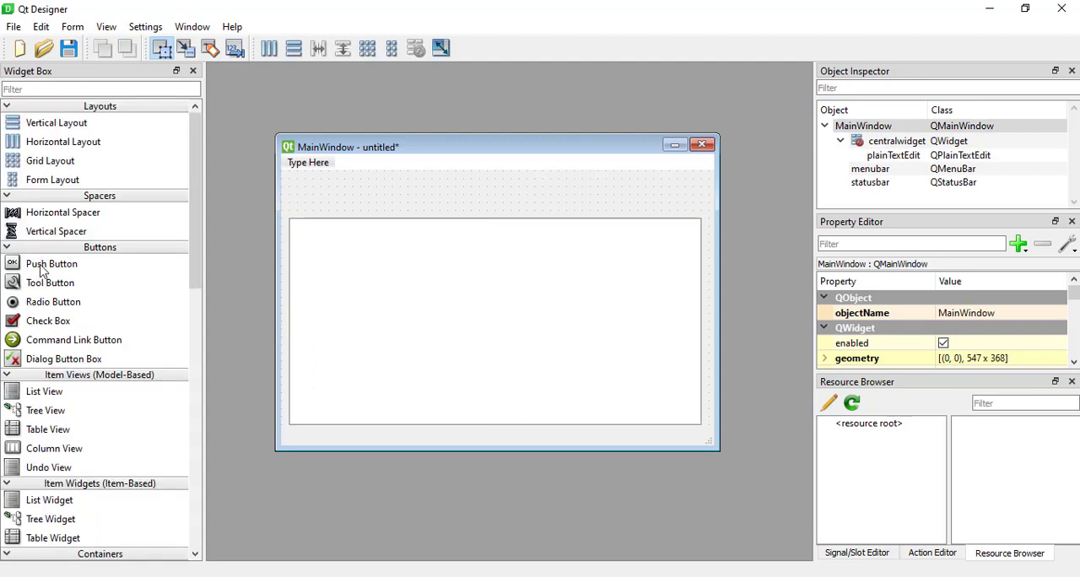
Add a Push Button at about (10, 20) above the text area and a Label beside it at about (140, 30).
drag(42, 270, 297, 197)
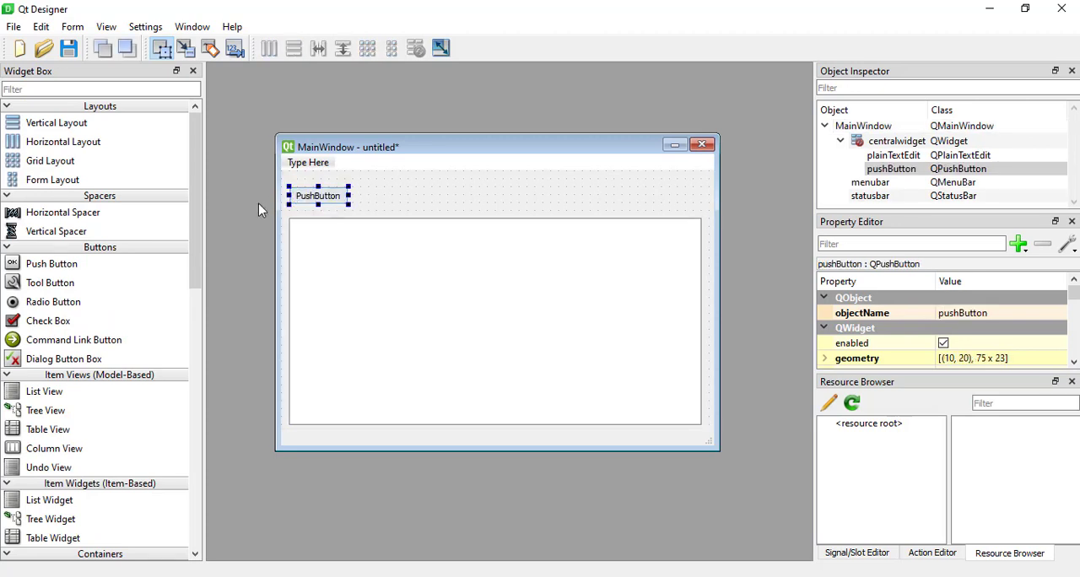
scroll(49, 288, down, 12)
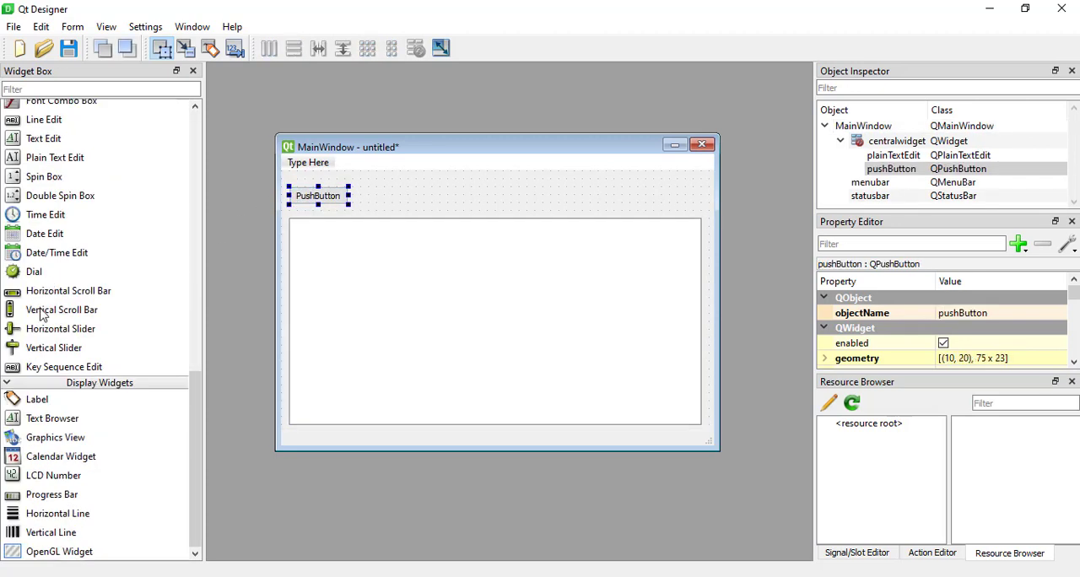
drag(34, 405, 402, 204)
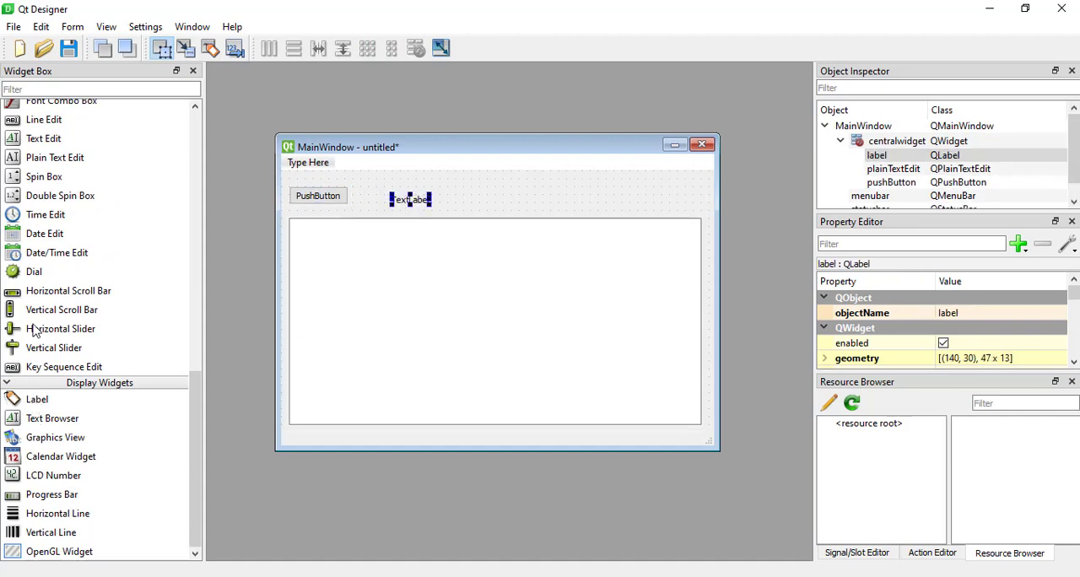
scroll(33, 330, up, 12)
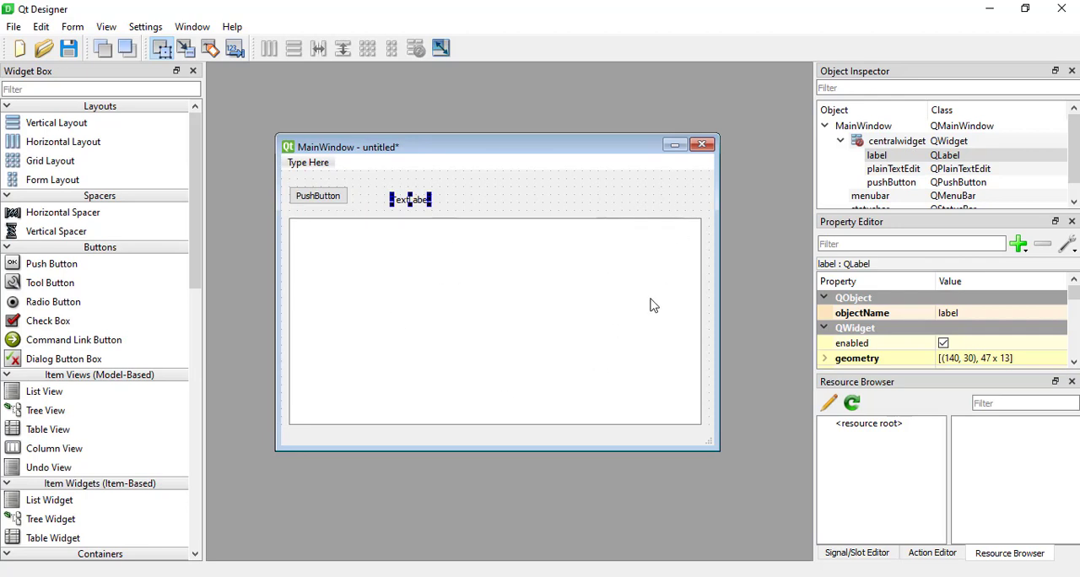
Widen the docks holding the Object Inspector and Property Editor, and make the Object Inspector tall enough for the whole object tree.
click(334, 199)
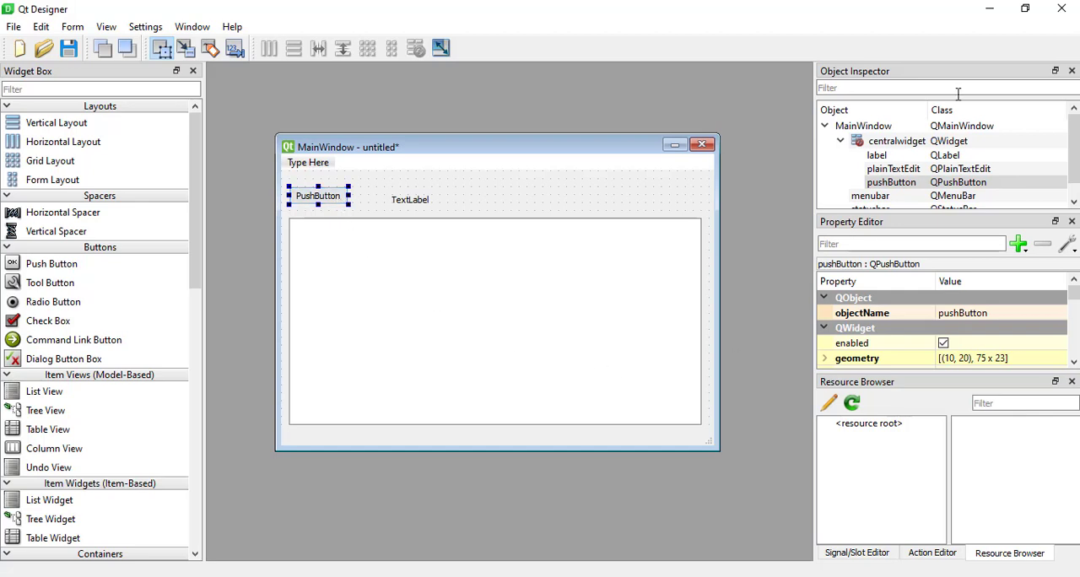
drag(814, 165, 732, 173)
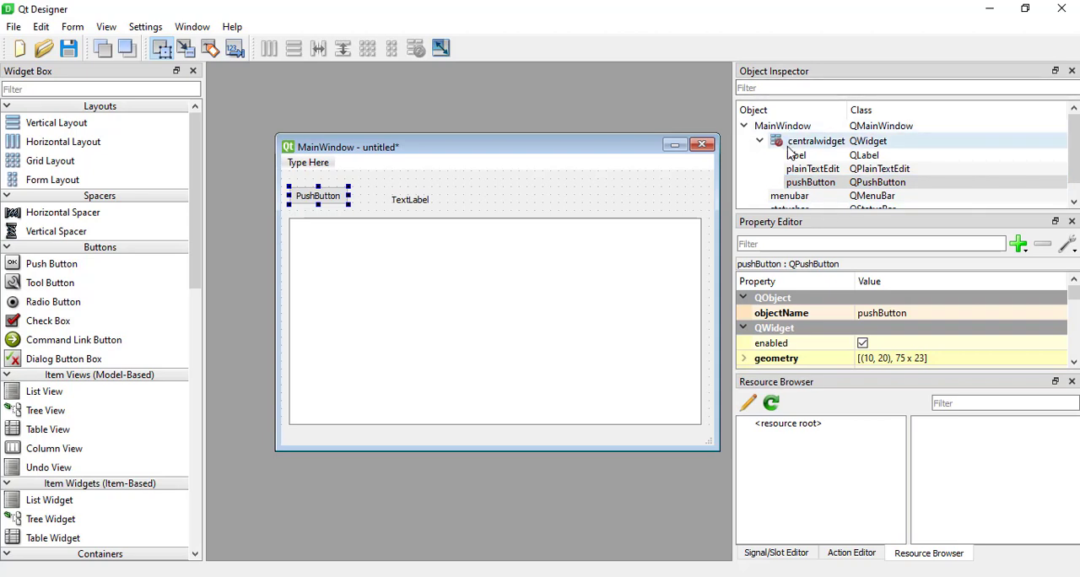
scroll(808, 155, down, 1)
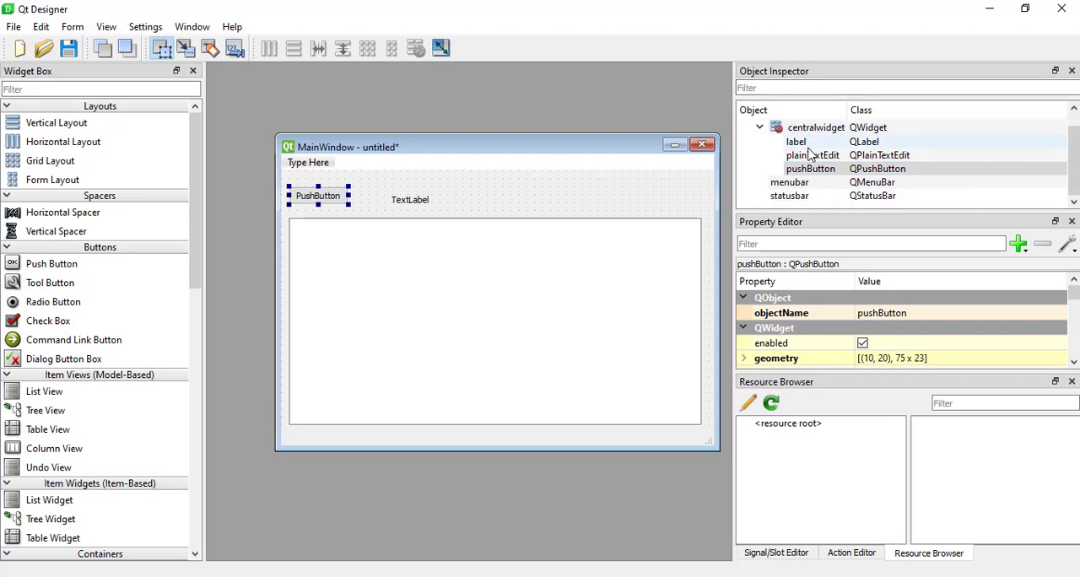
scroll(808, 154, up, 1)
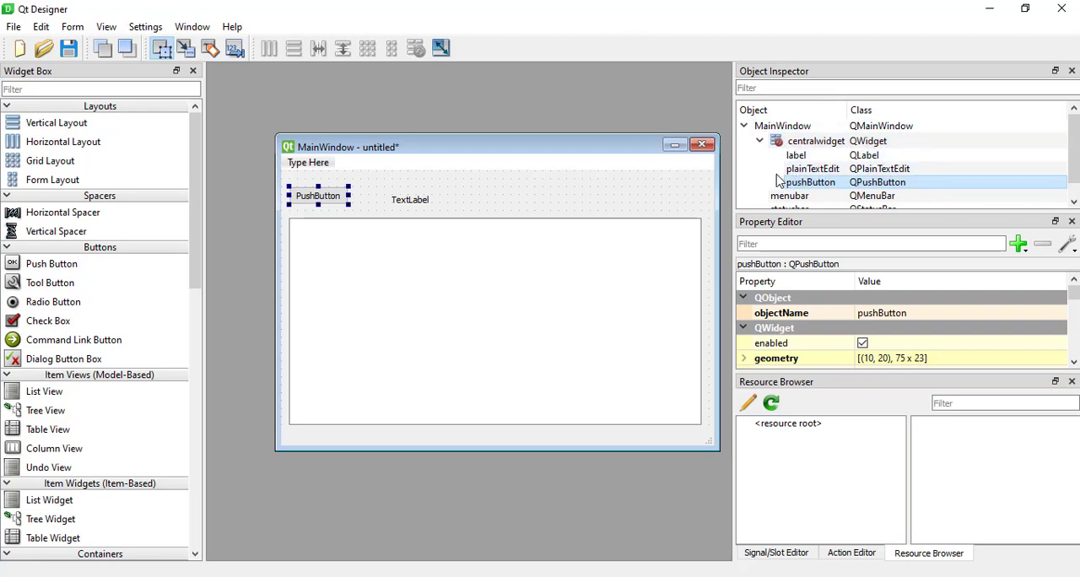
drag(803, 213, 802, 251)
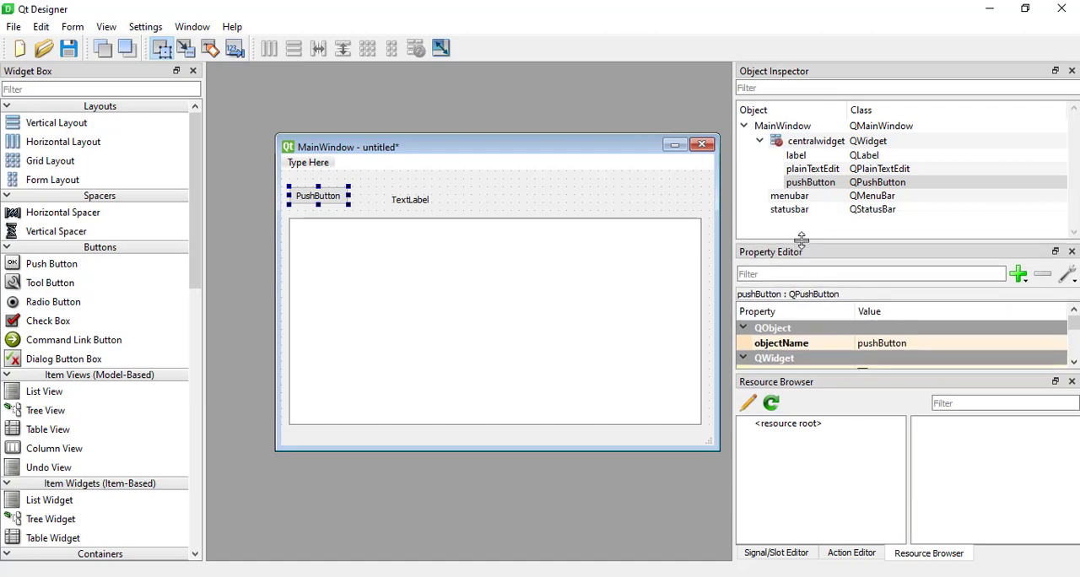
Examine the label, plain text edit and push button in the Object Inspector and Property Editor, giving the Property Editor more height.
click(798, 157)
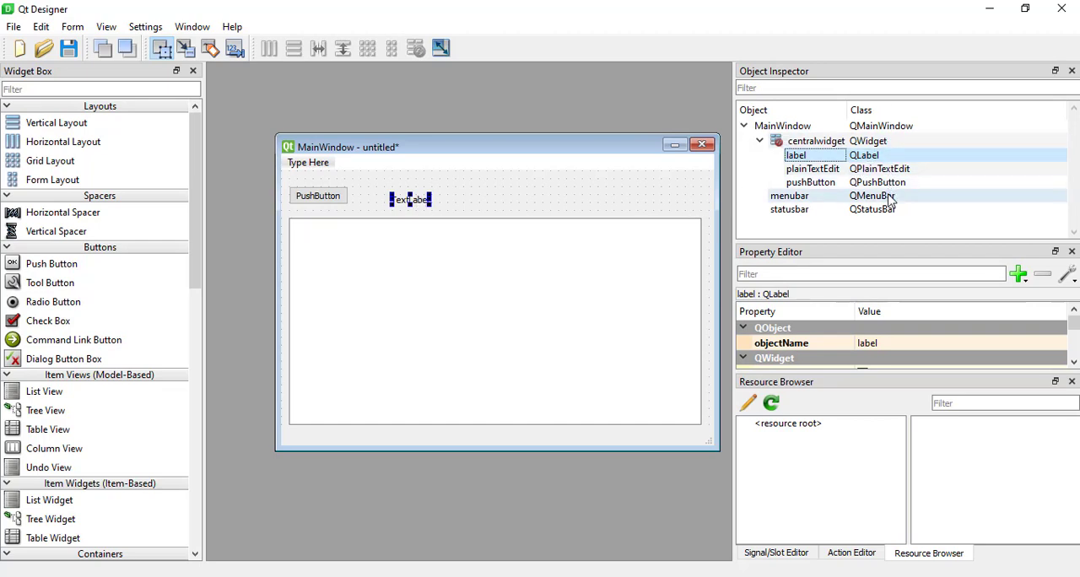
click(400, 286)
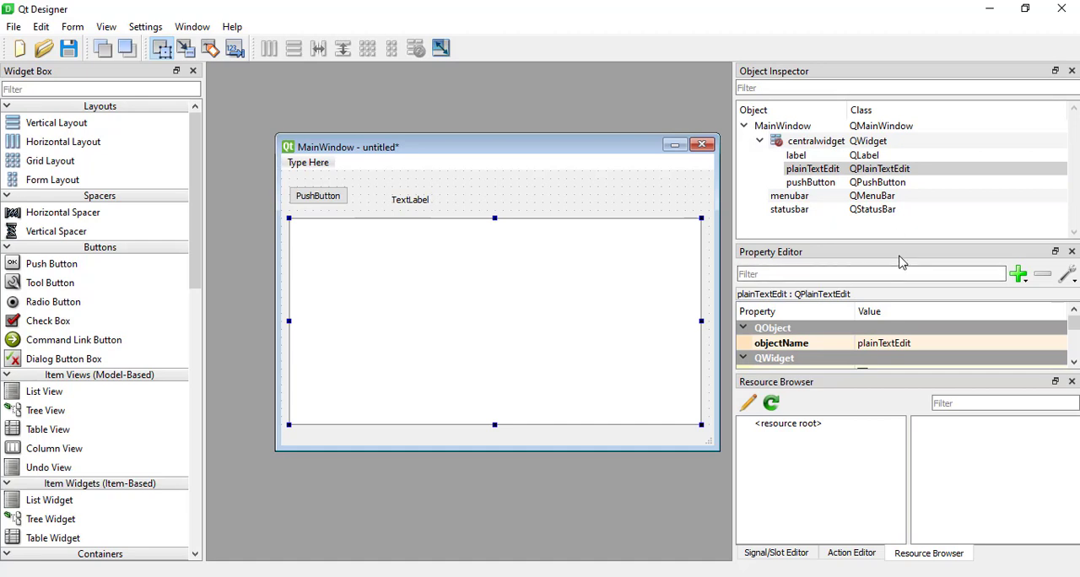
drag(898, 242, 900, 223)
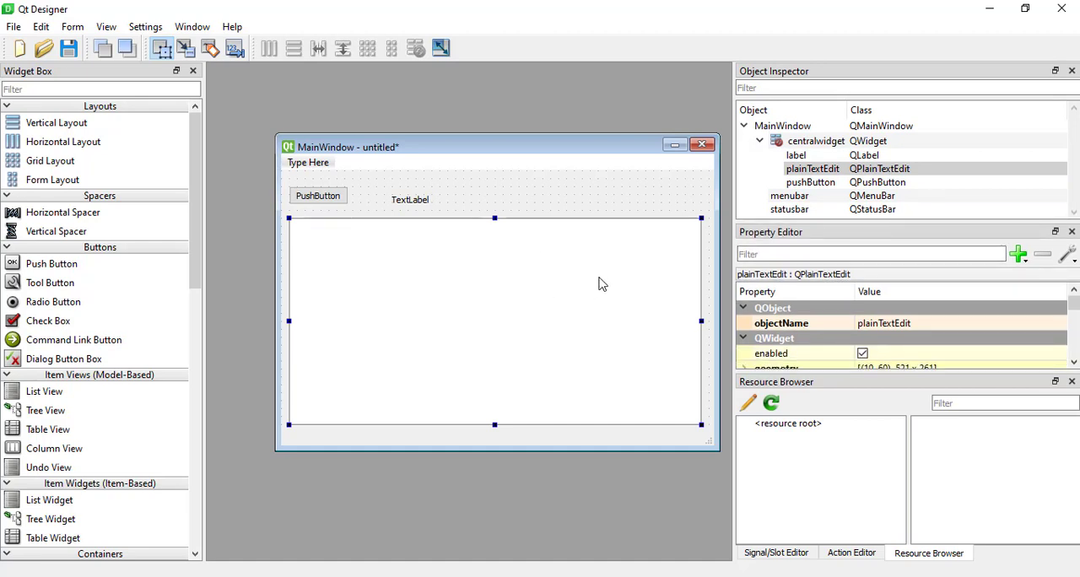
click(824, 183)
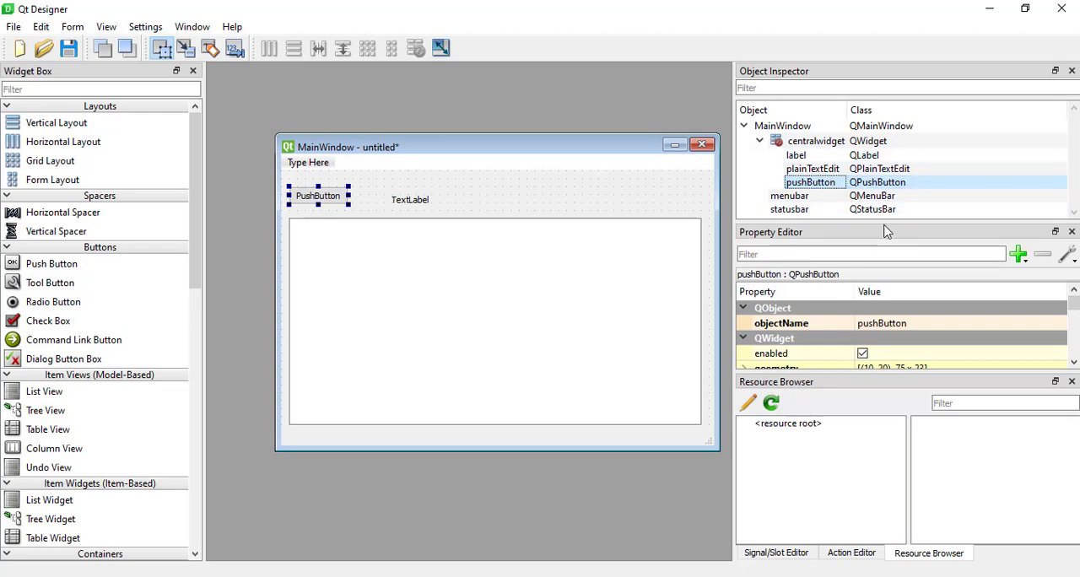
drag(891, 223, 887, 188)
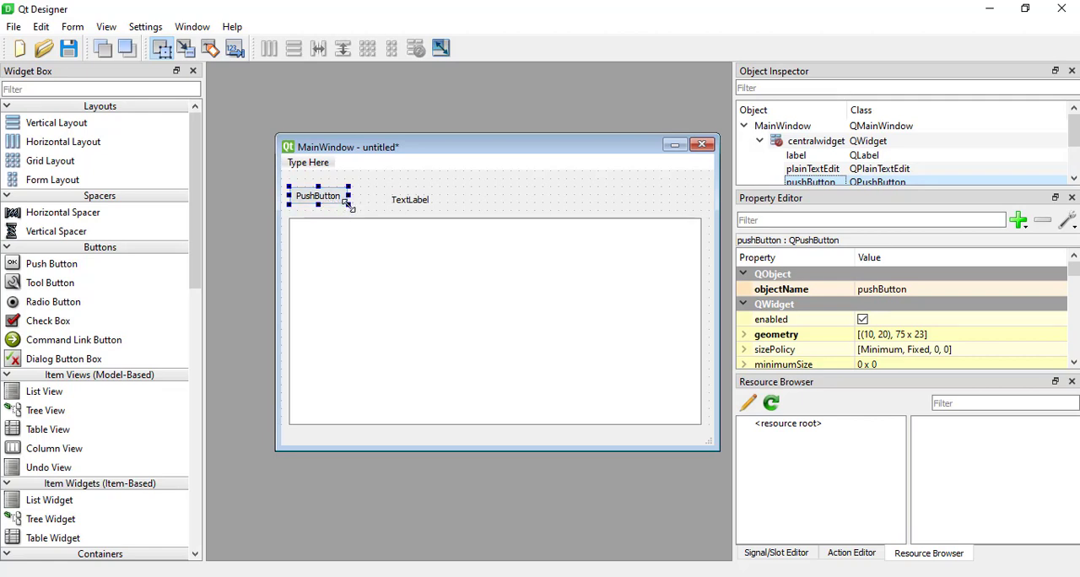
Shrink the plain text edit by lowering its upper edge, and enlarge the push button into the freed space.
click(437, 282)
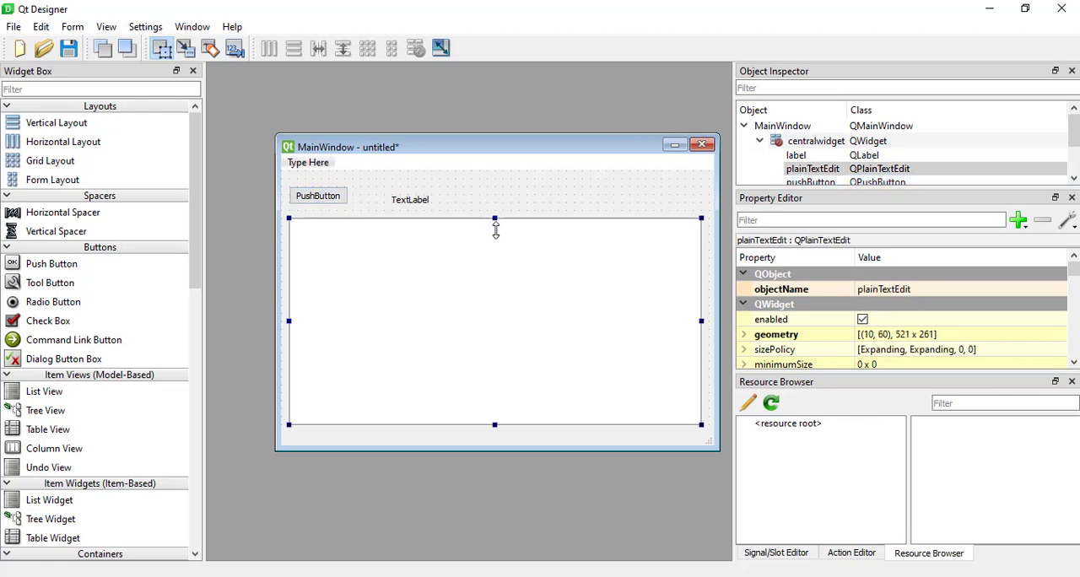
drag(495, 229, 493, 337)
click(311, 194)
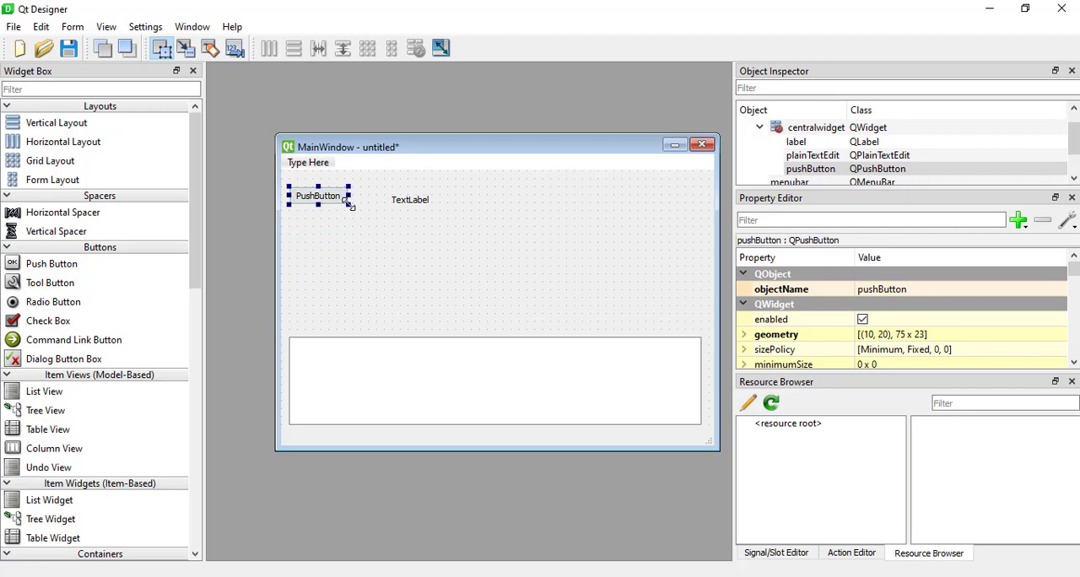
drag(348, 204, 416, 266)
Move the label to about (360, 40) and extend the plain text edit upward to just below the push button, leaving the label selected.
drag(396, 206, 571, 215)
click(484, 340)
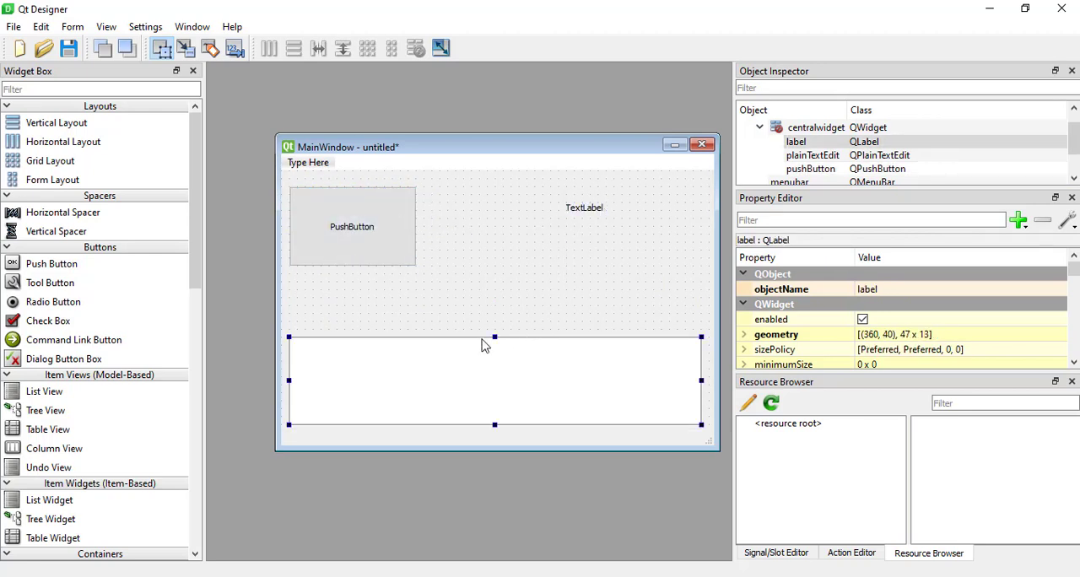
drag(495, 337, 504, 285)
click(581, 208)
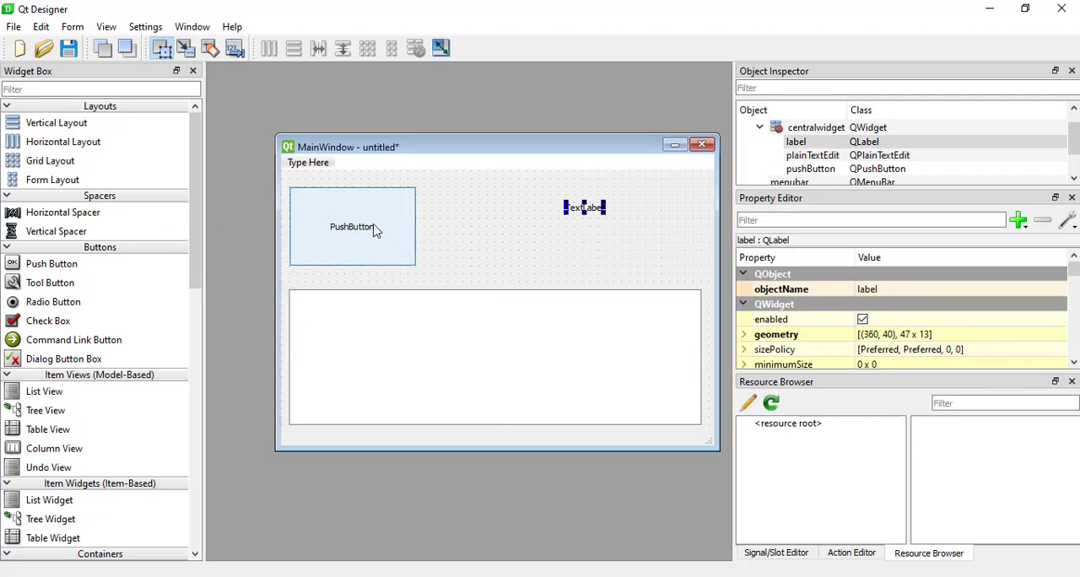
Examine the objectName property of the label and of the push button in the Property Editor.
click(908, 291)
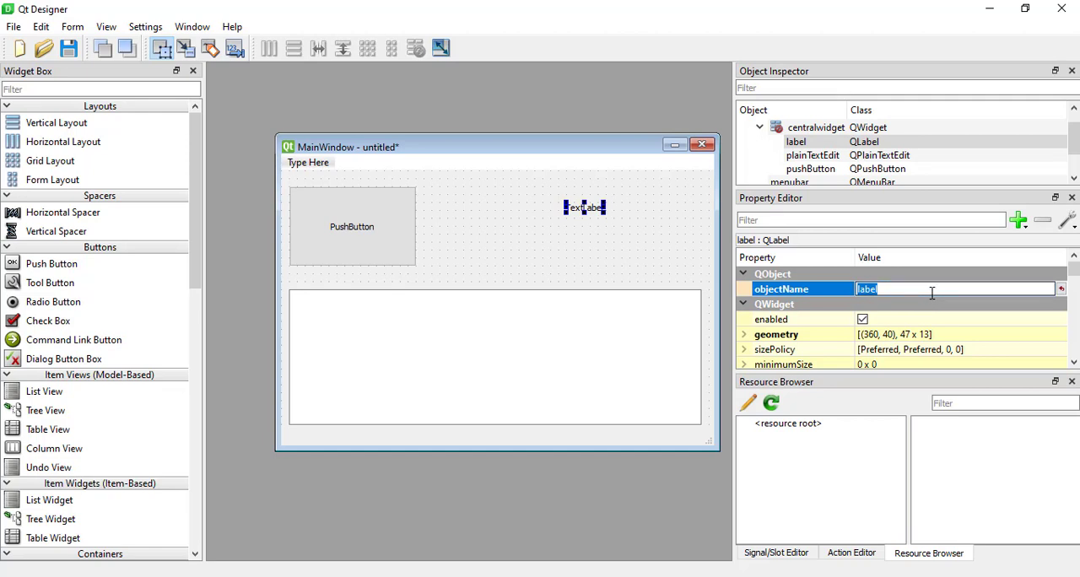
click(931, 290)
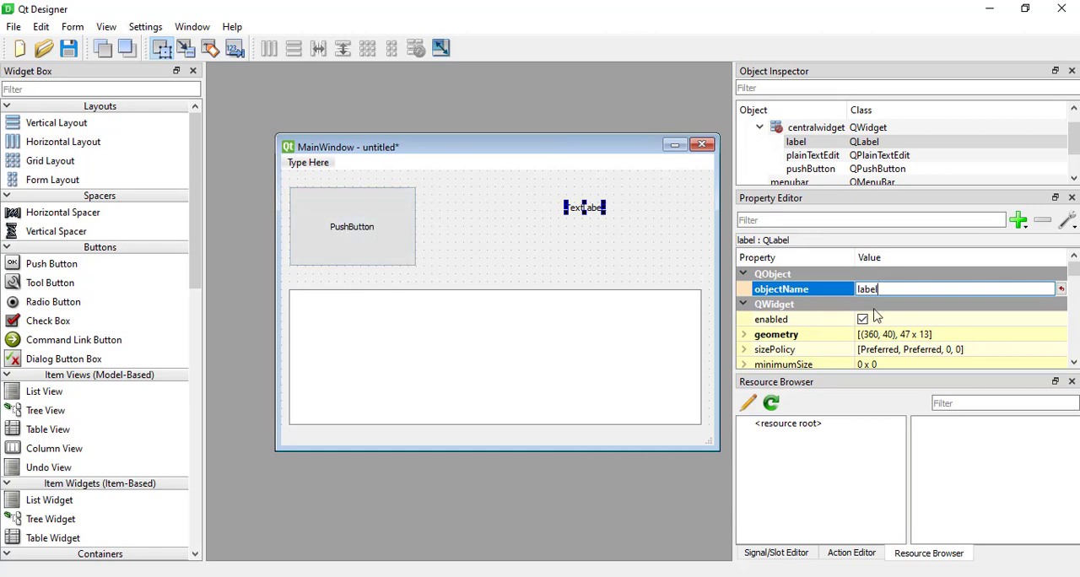
drag(869, 288, 828, 288)
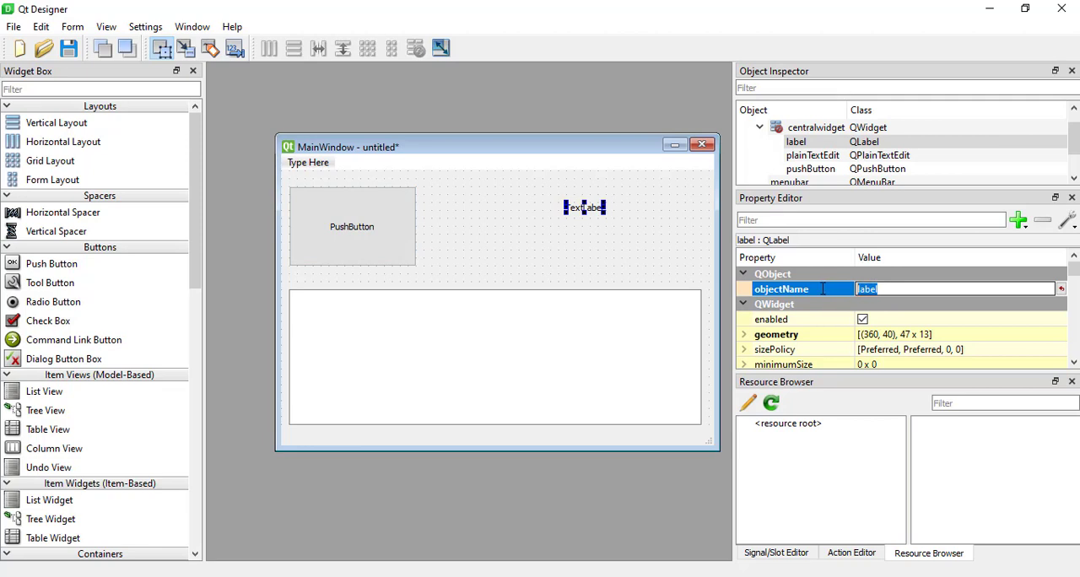
click(898, 287)
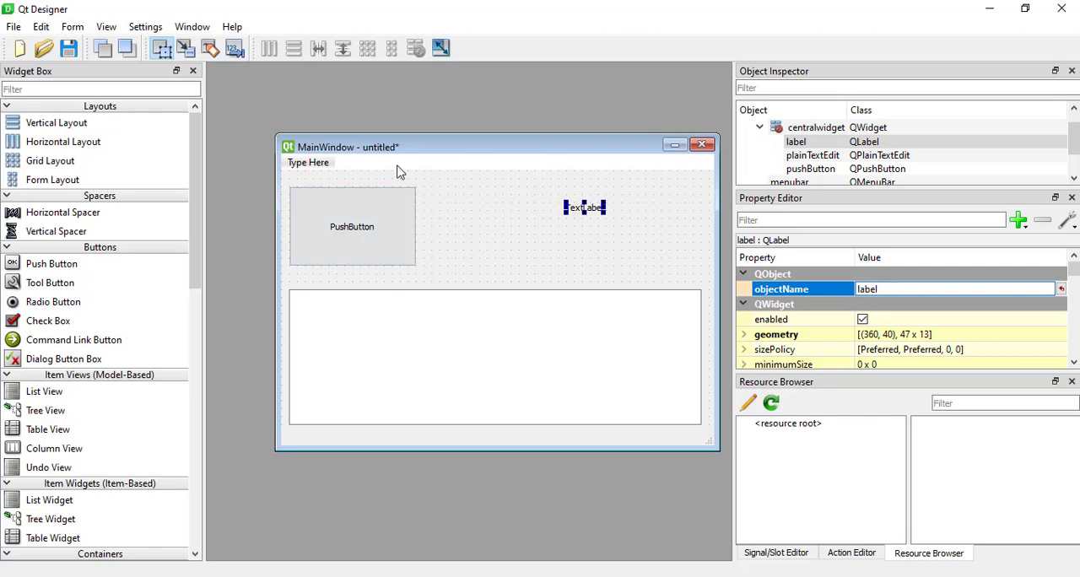
click(357, 228)
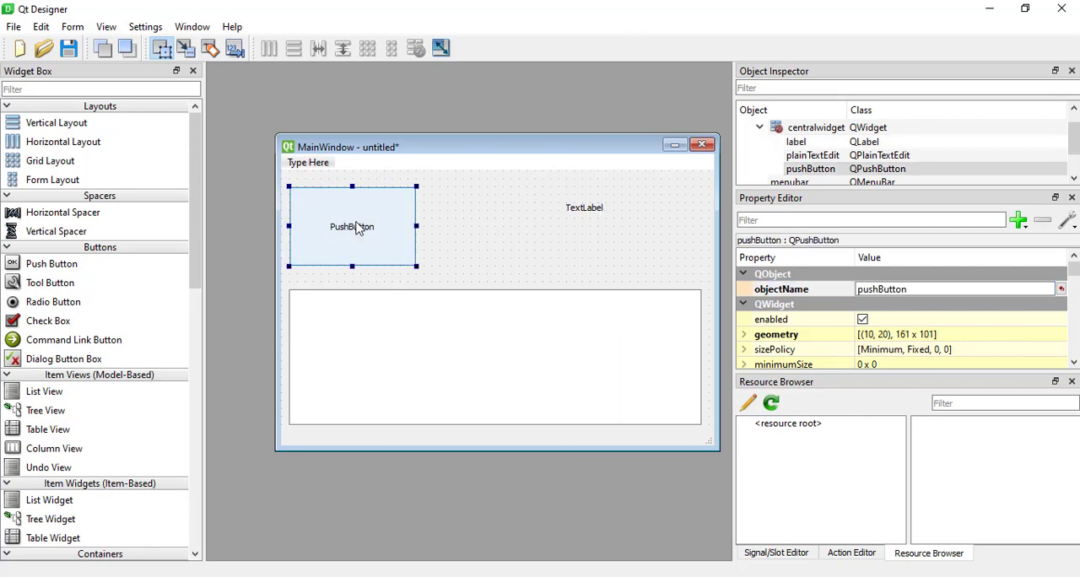
drag(929, 293, 784, 285)
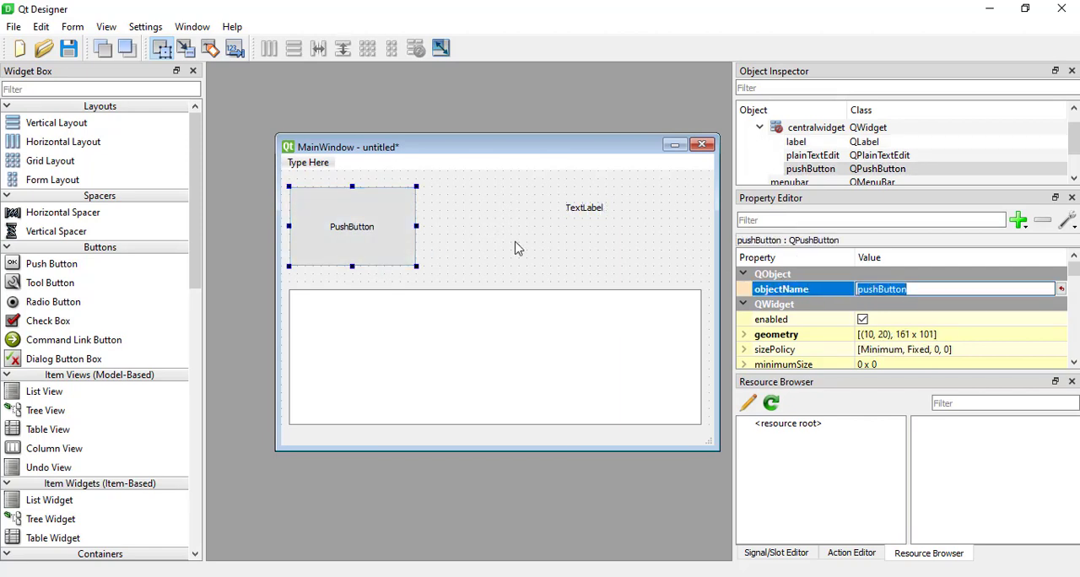
Change the push button's caption to "Submit".
double_click(356, 234)
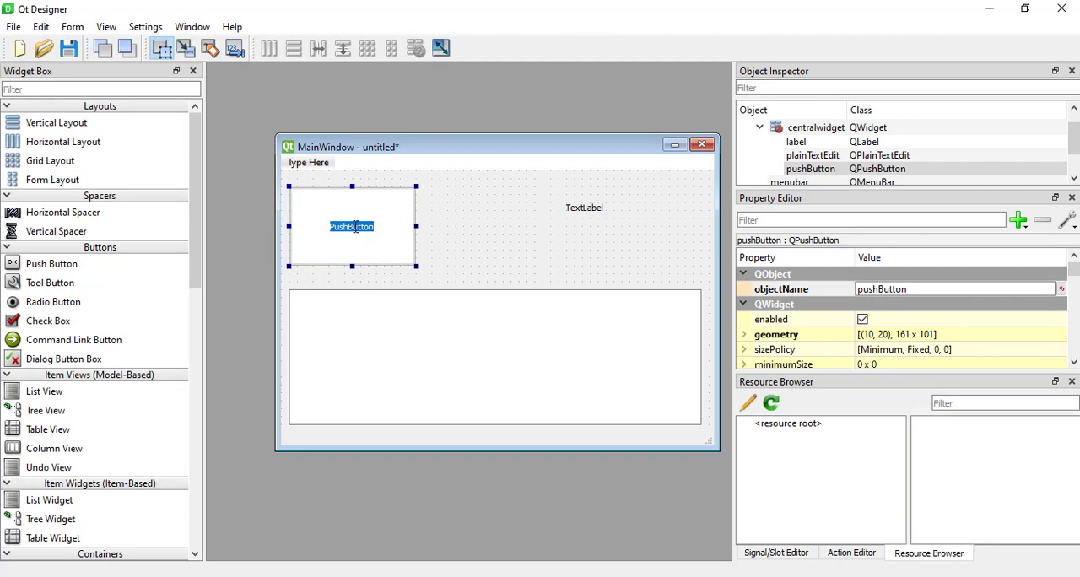
text(Submit)
click(447, 245)
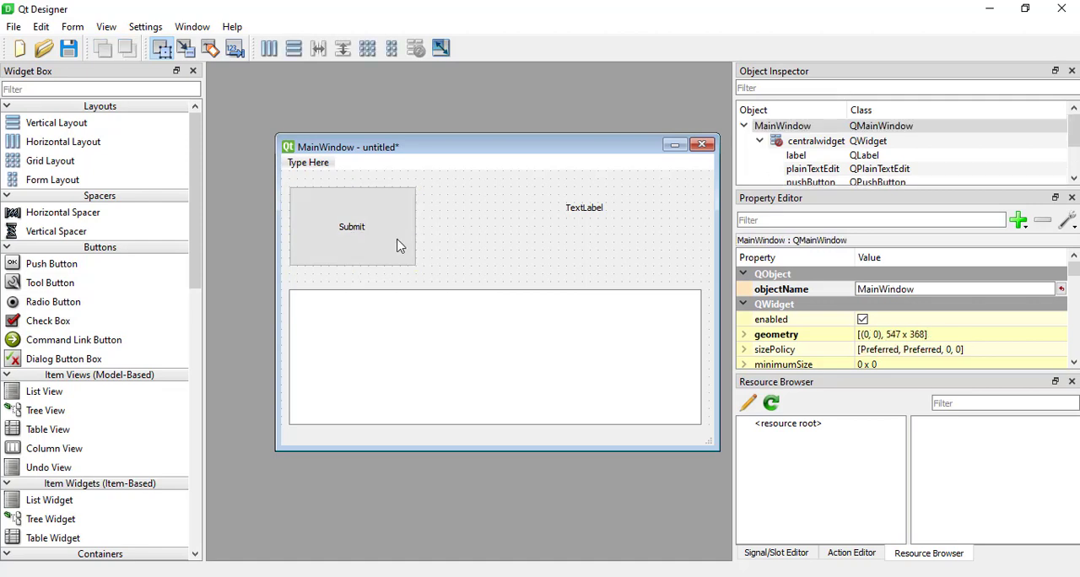
Examine the Submit button's caption on the form and its objectName in the Property Editor.
click(376, 245)
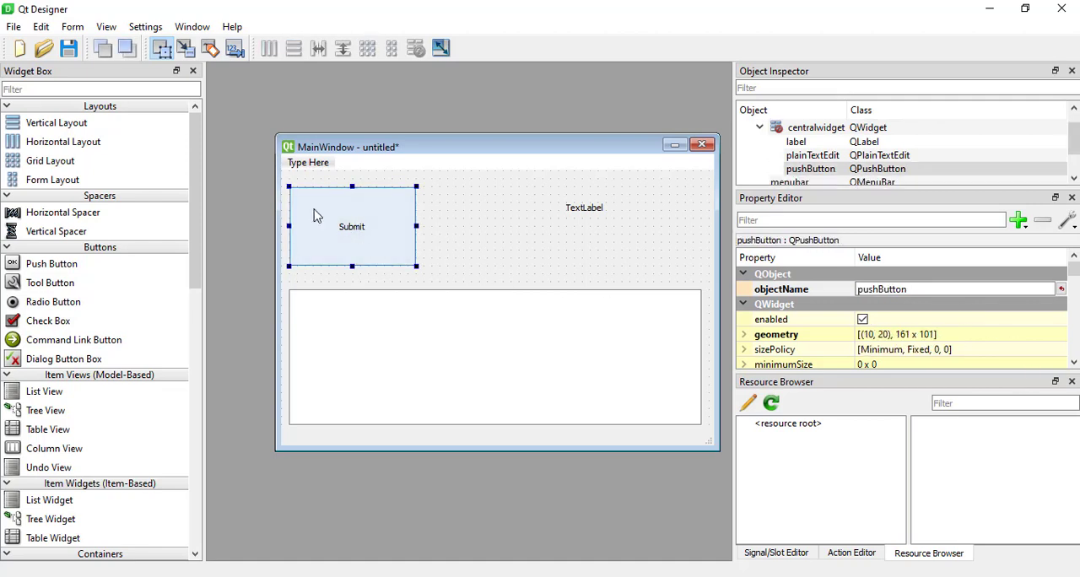
double_click(351, 233)
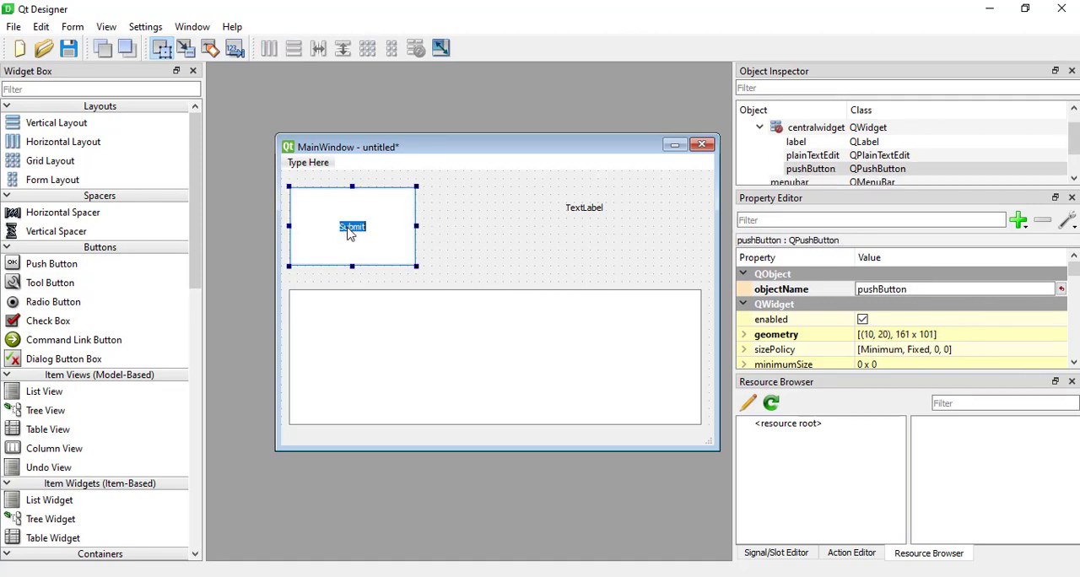
click(400, 231)
click(483, 263)
click(363, 240)
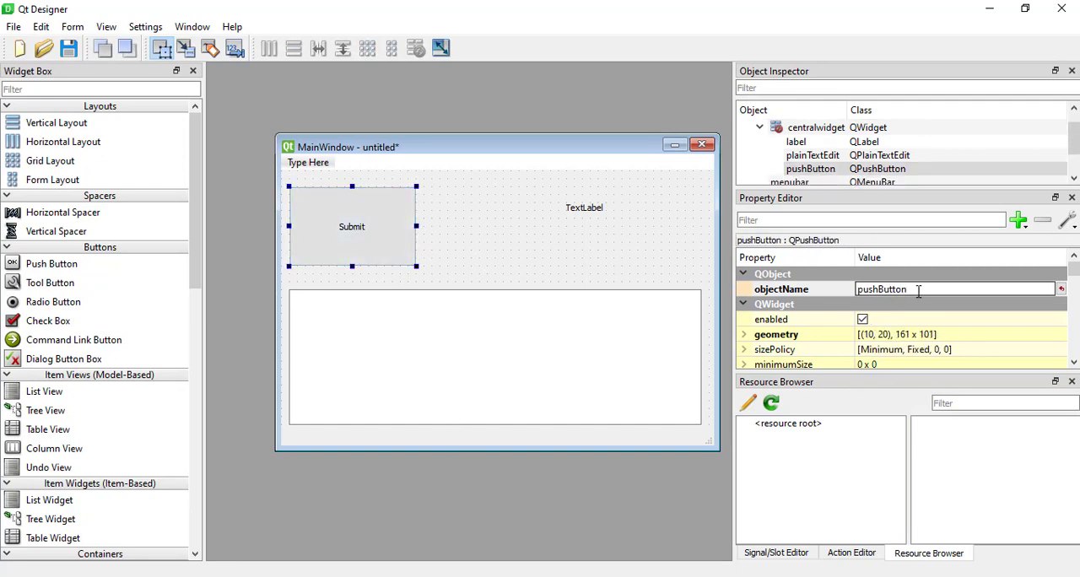
click(858, 289)
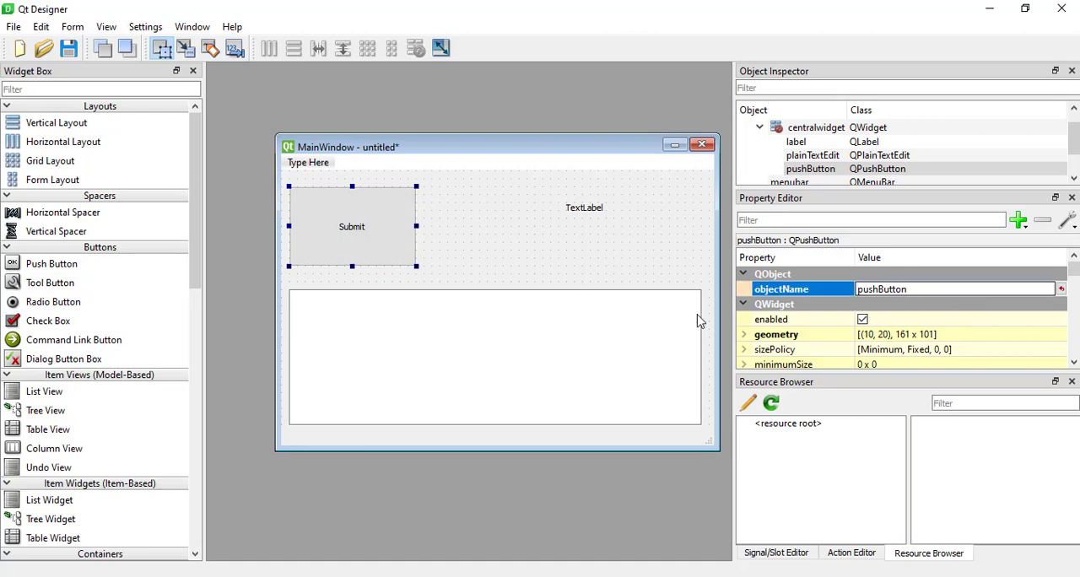
Move the text label to about (460, 70), near the form's right edge above the plain text edit.
click(598, 208)
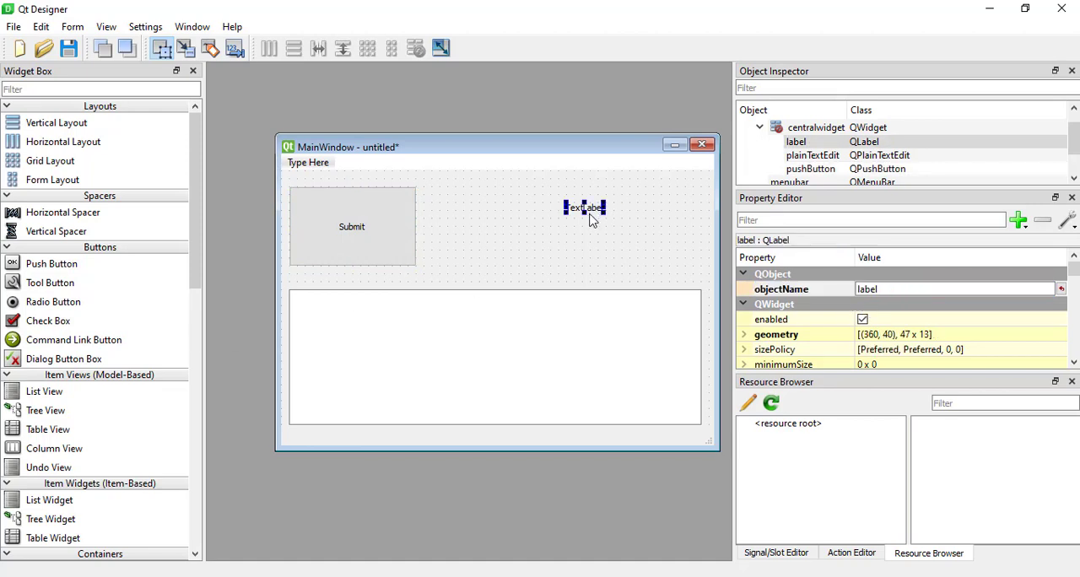
click(616, 222)
click(590, 217)
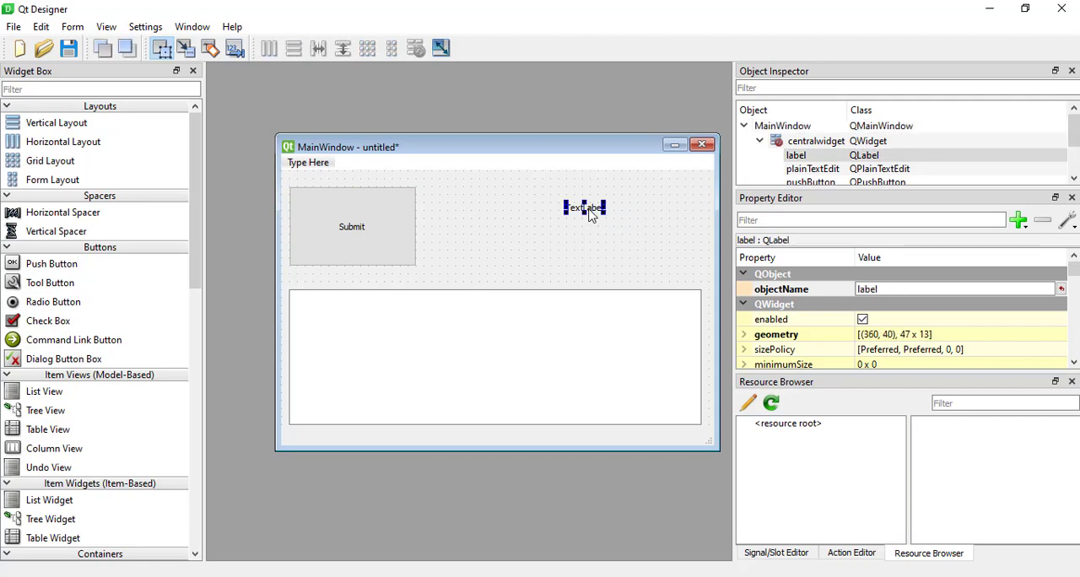
drag(591, 217, 675, 242)
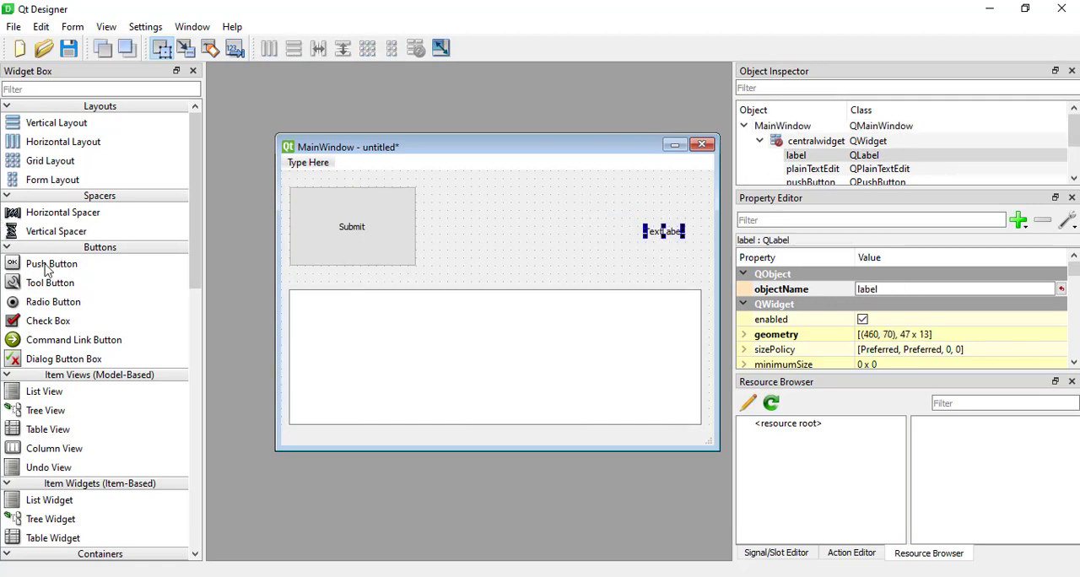
Add a second push button beside Submit at about (180, 20), sized about 181 x 101, and caption it "Cancel".
drag(48, 269, 567, 268)
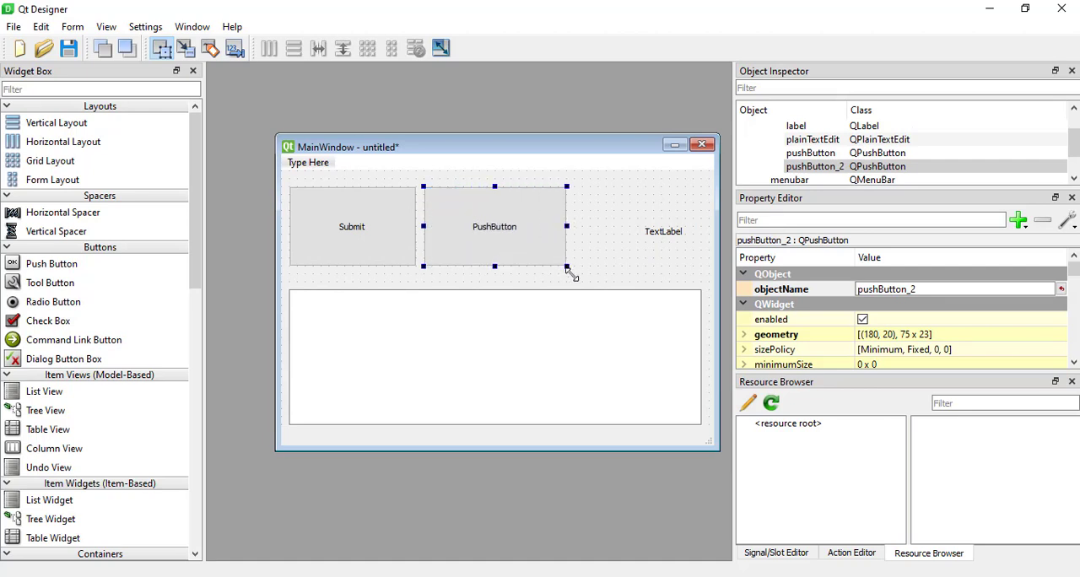
double_click(502, 234)
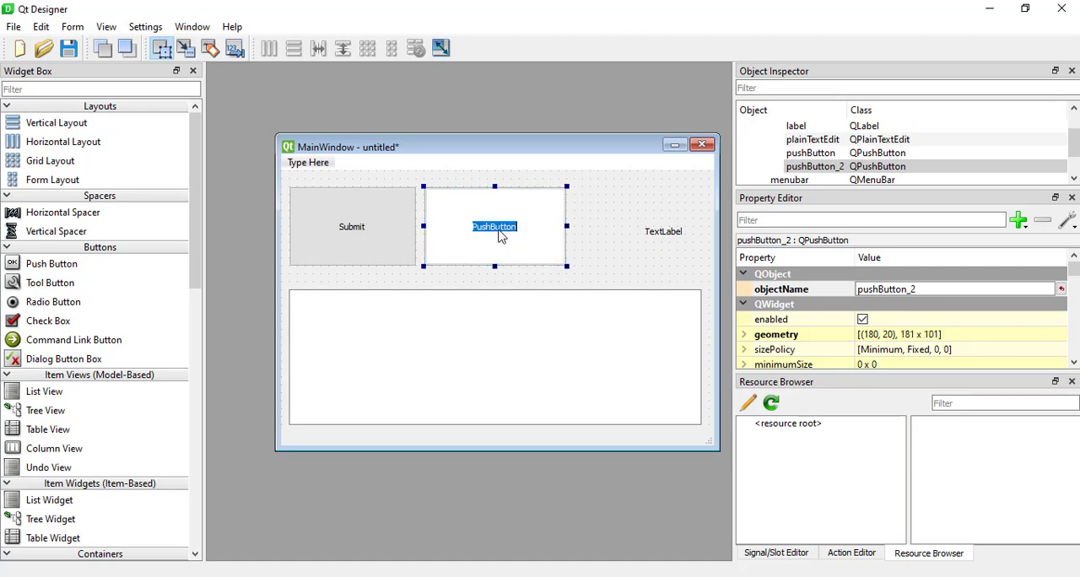
text(Cancel)
click(624, 253)
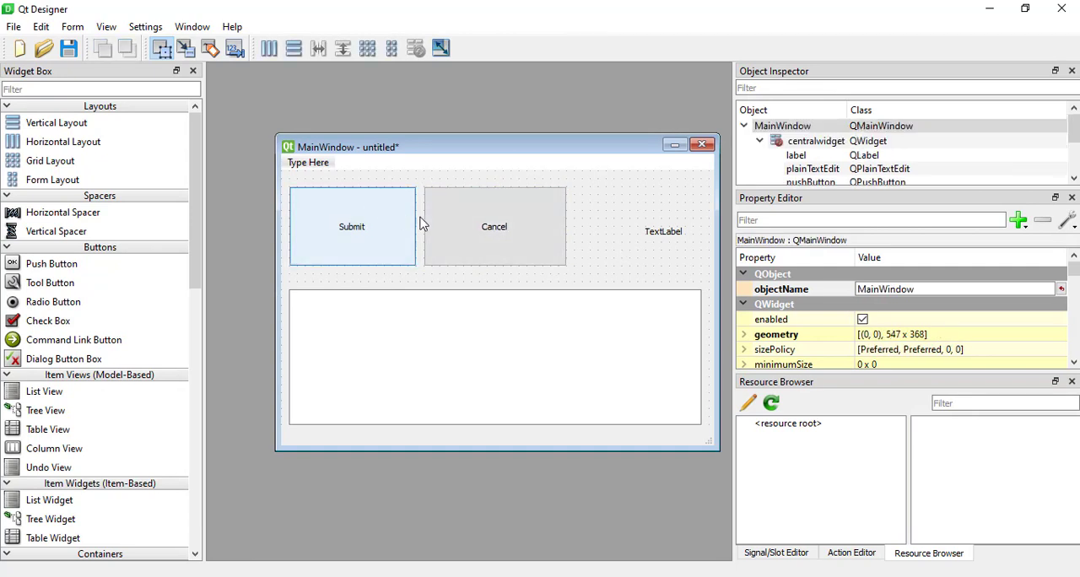
Compare the objectName values of the Submit and Cancel buttons in the Property Editor.
click(391, 224)
click(501, 235)
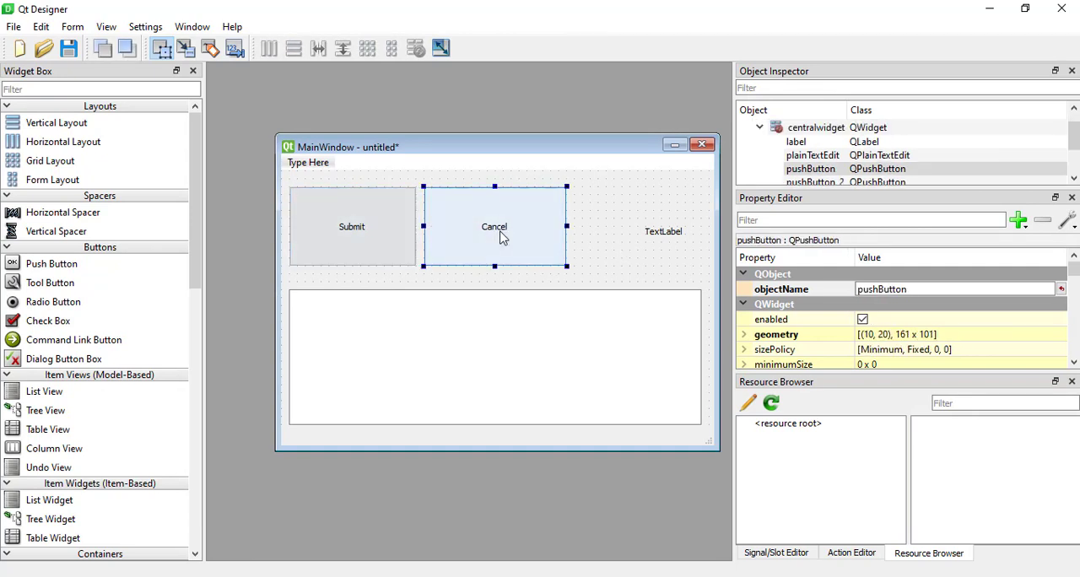
click(835, 291)
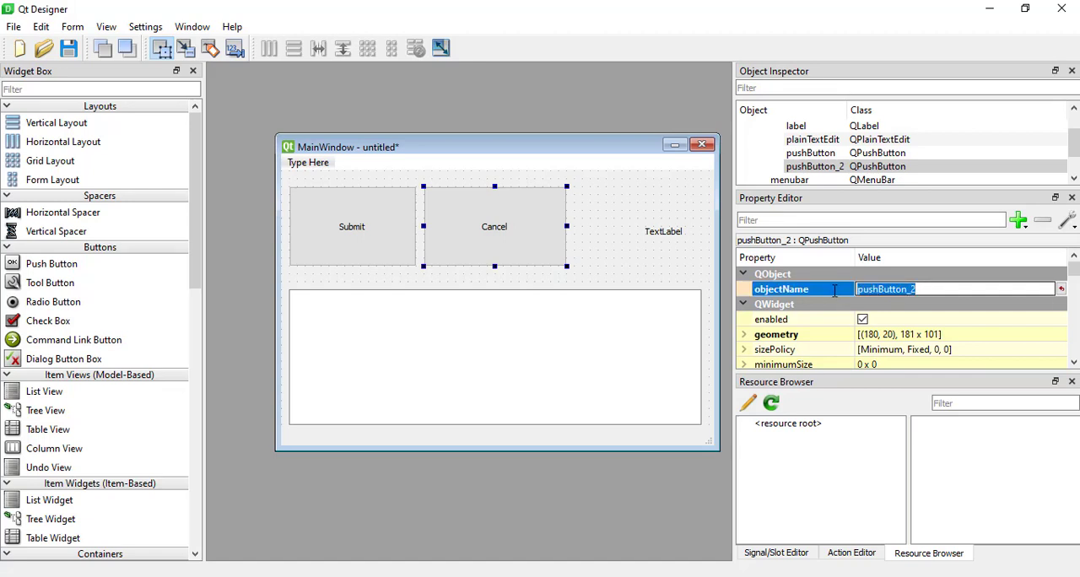
click(321, 226)
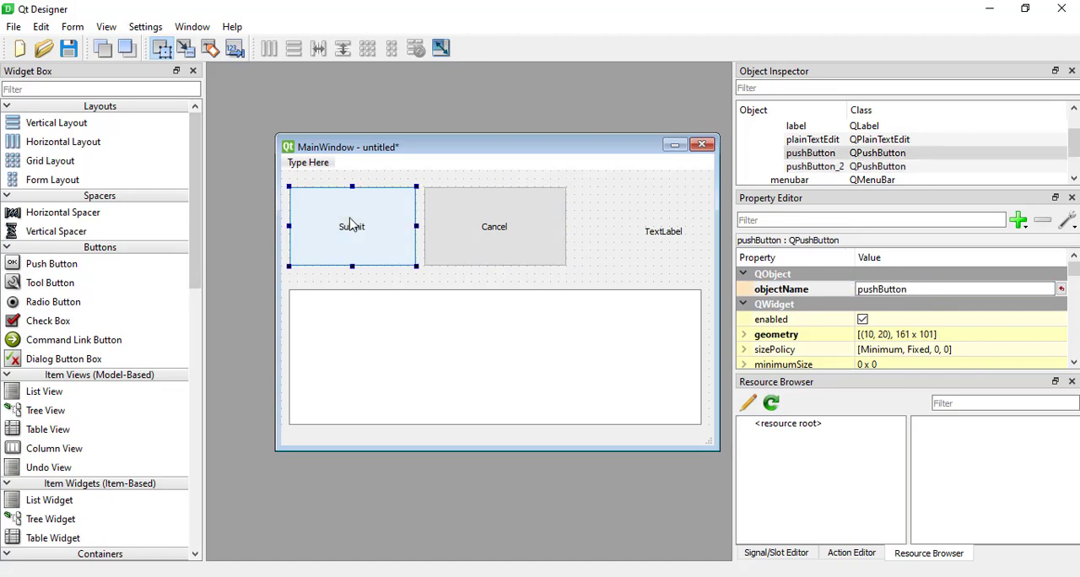
click(920, 291)
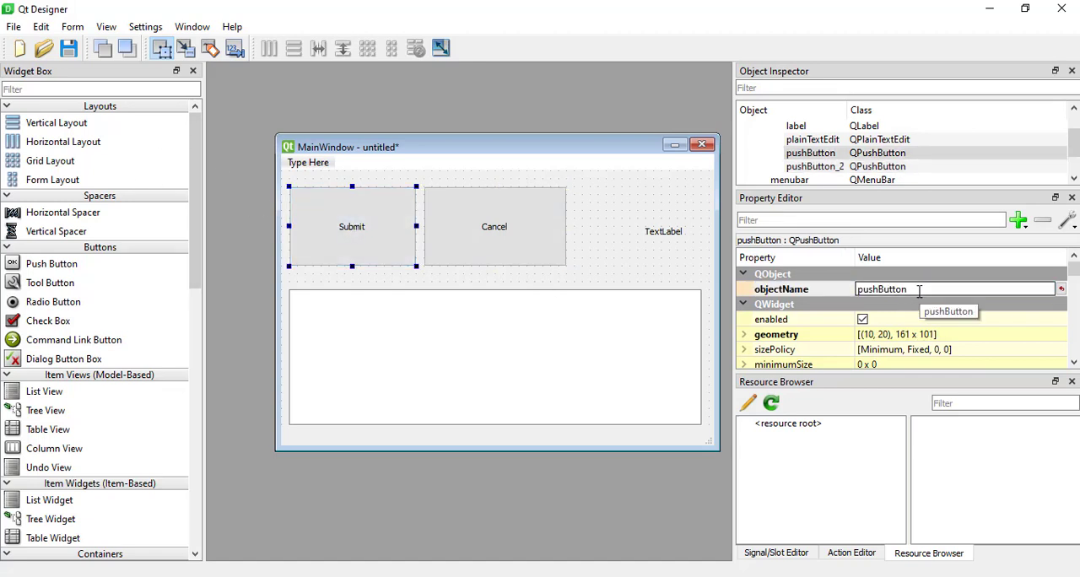
click(838, 295)
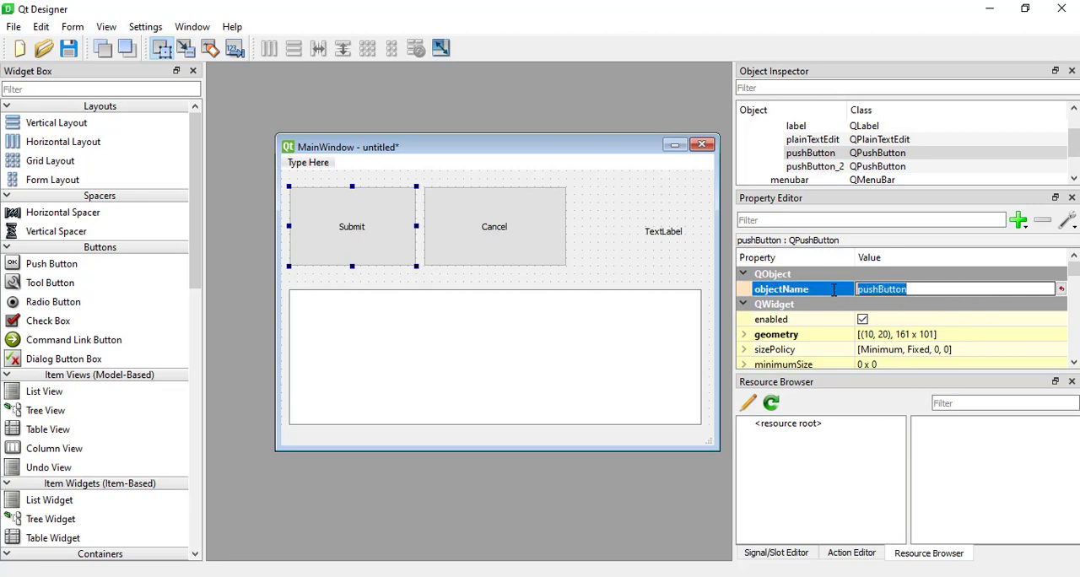
click(867, 291)
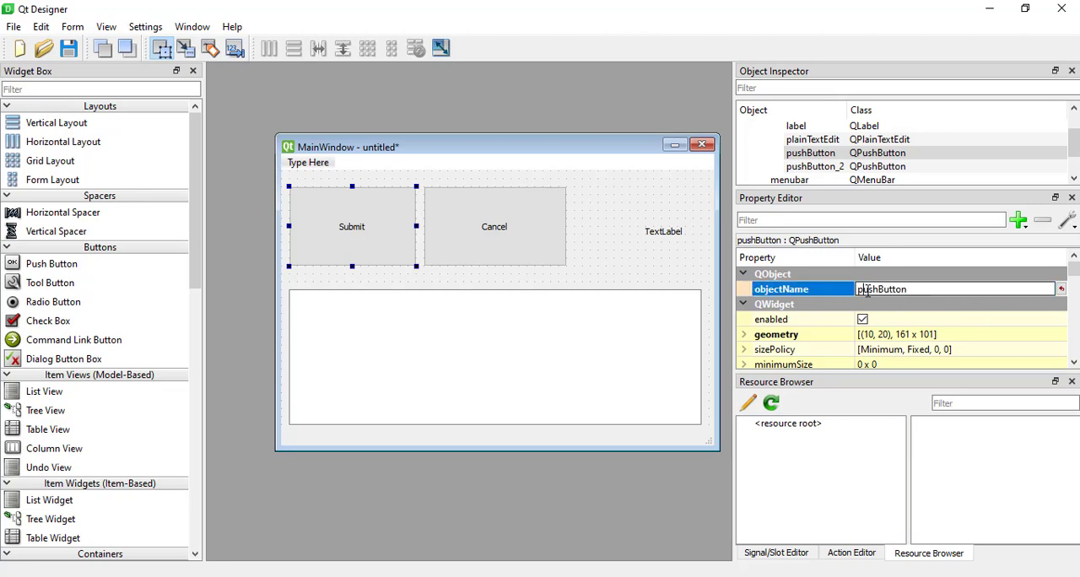
Narrow the Cancel button to a width of about 171 from its right edge.
click(521, 225)
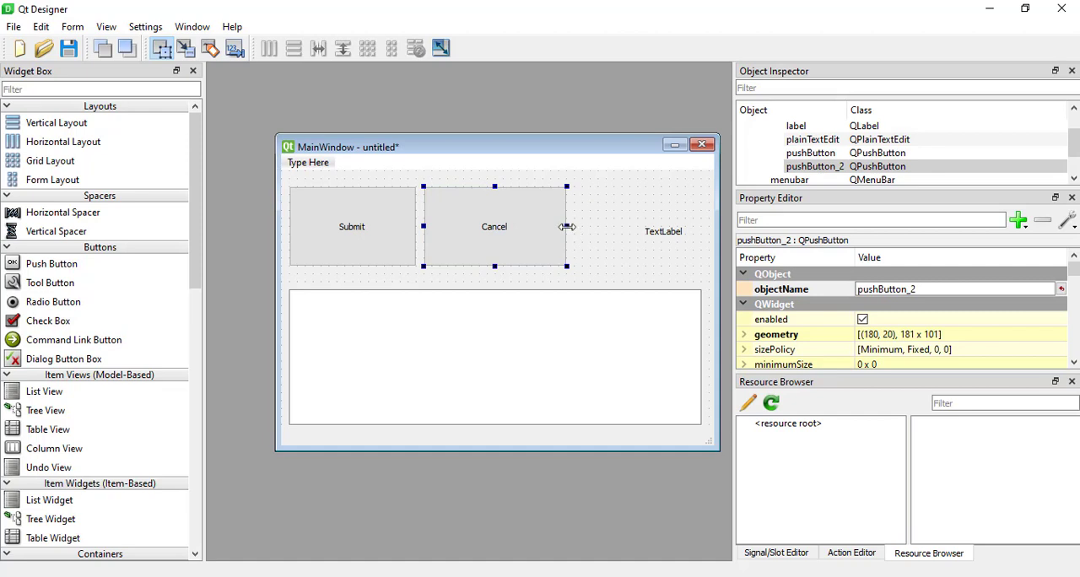
drag(567, 227, 560, 228)
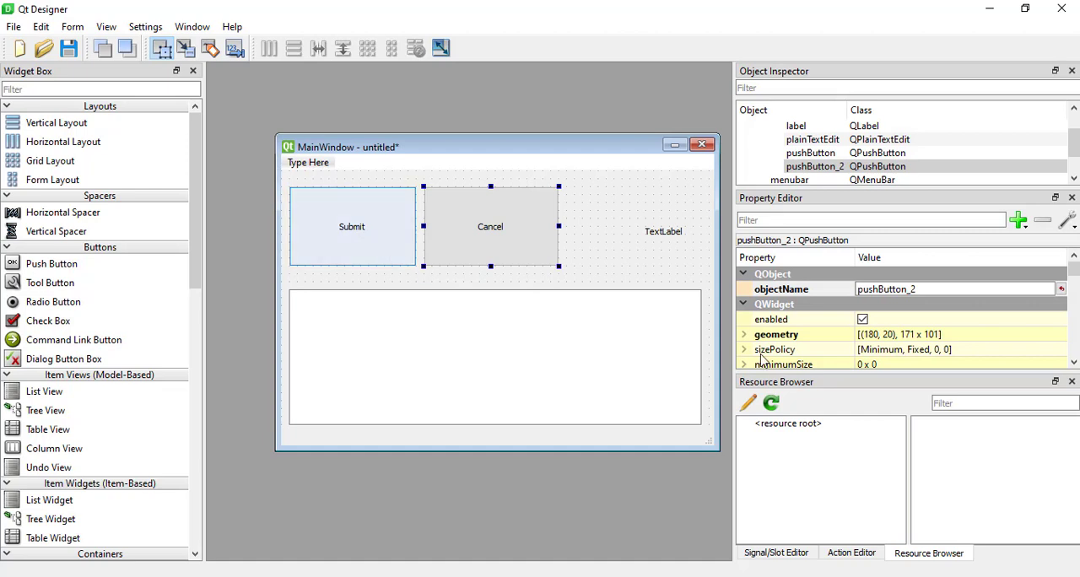
Set the Submit button's objectName to submit_pushButton.
click(379, 224)
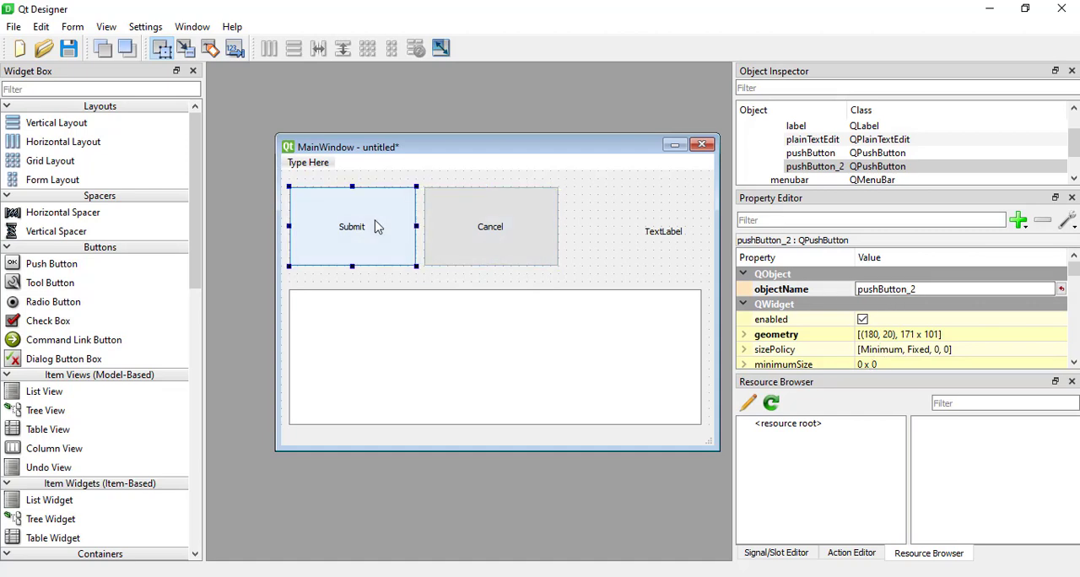
click(862, 289)
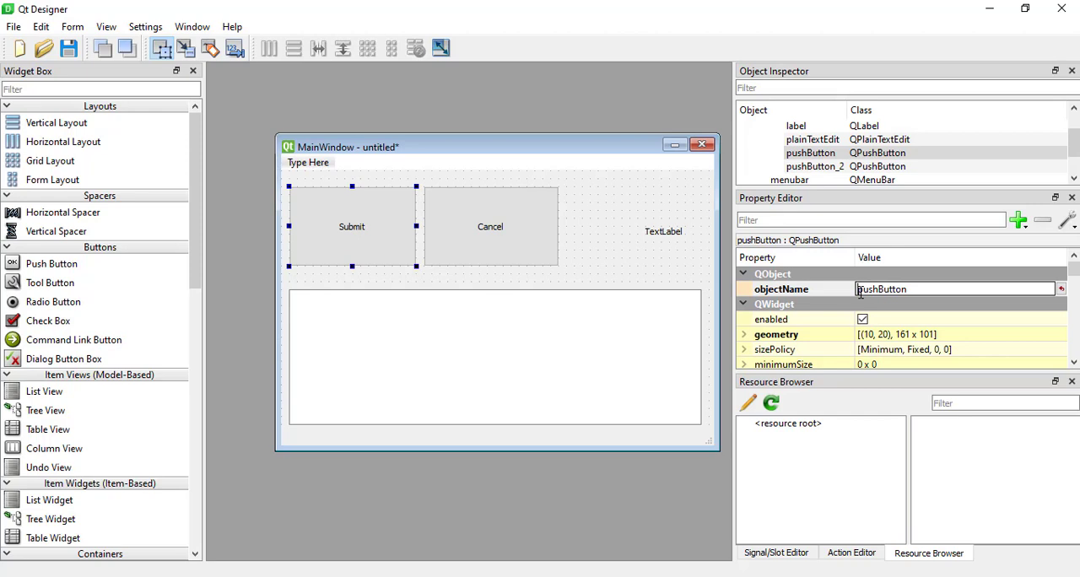
text(submit)
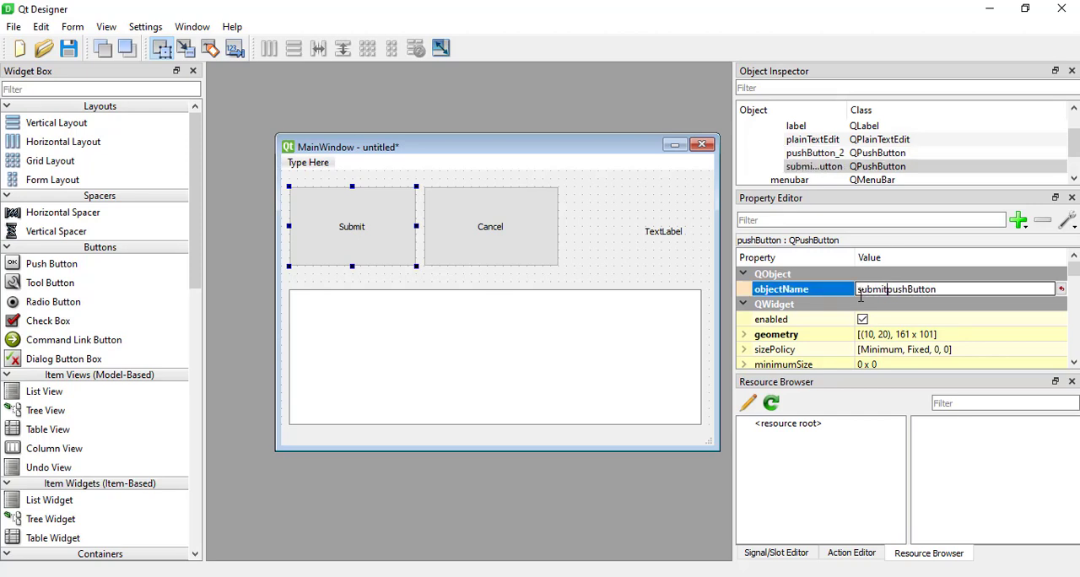
text(_)
Set the Cancel button's objectName to cancel_pushButton.
click(439, 223)
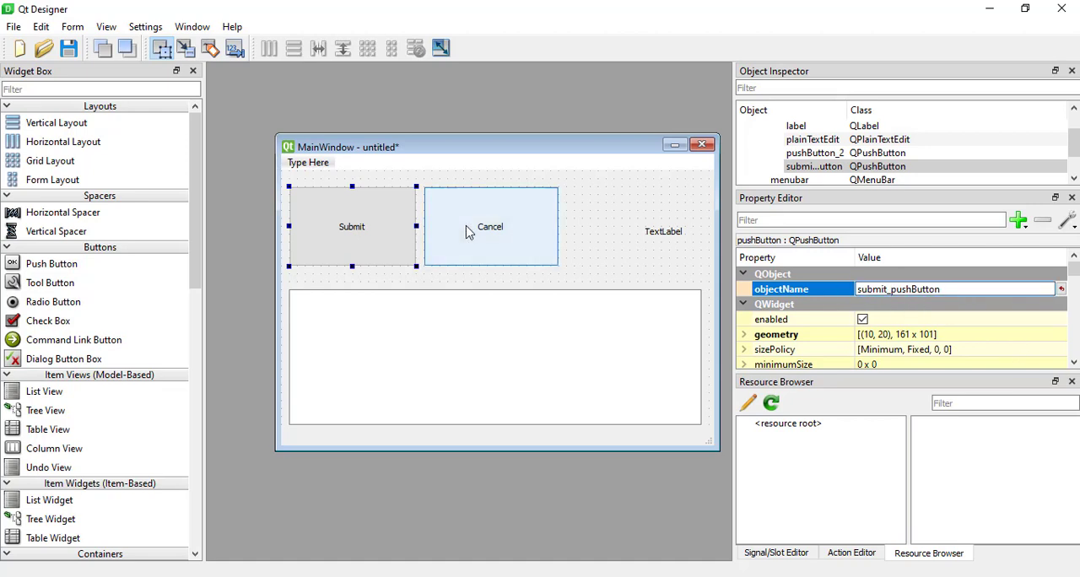
click(955, 289)
key(BackSpace)
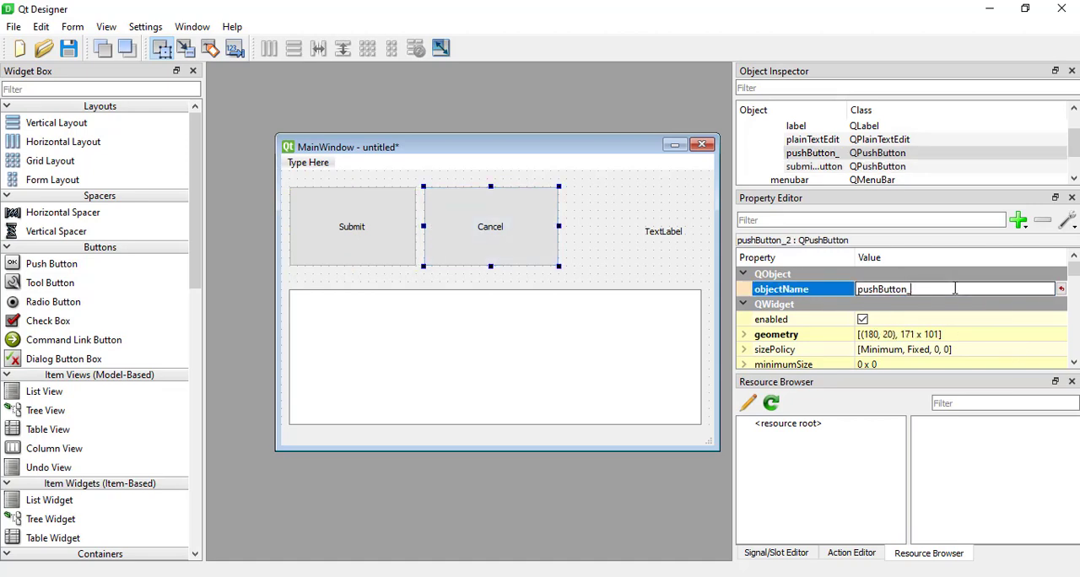
click(859, 289)
text(cancel)
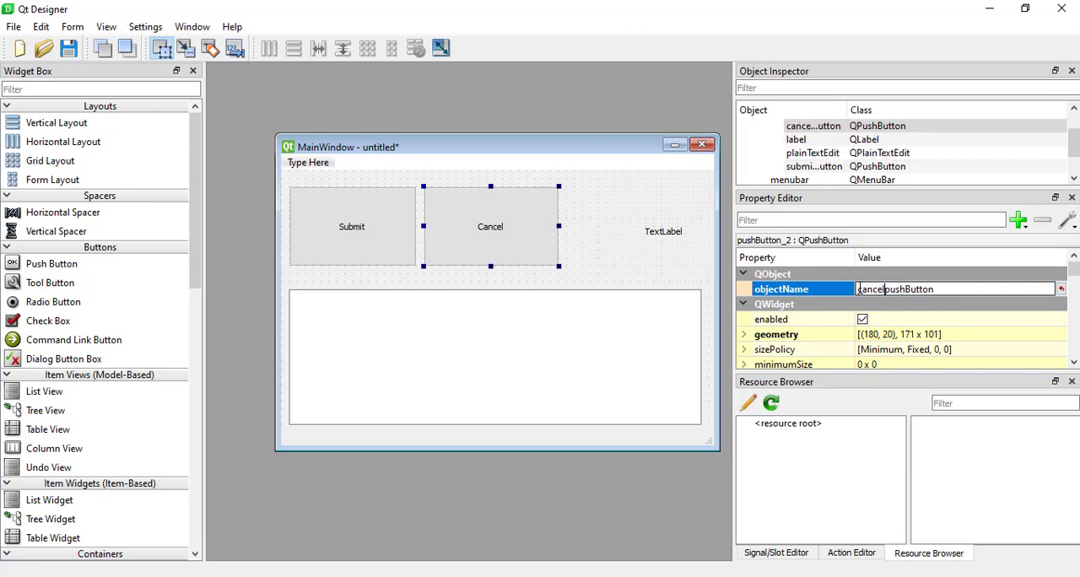
text(_)
Change the caption of the text label beside the Cancel button to Hello World.
click(663, 248)
click(671, 234)
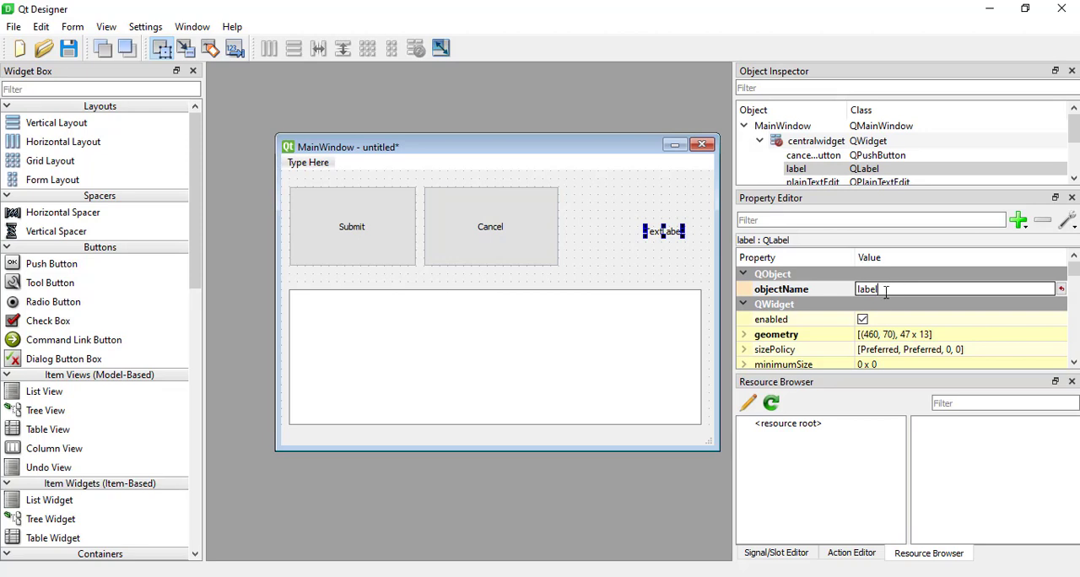
drag(886, 292, 850, 294)
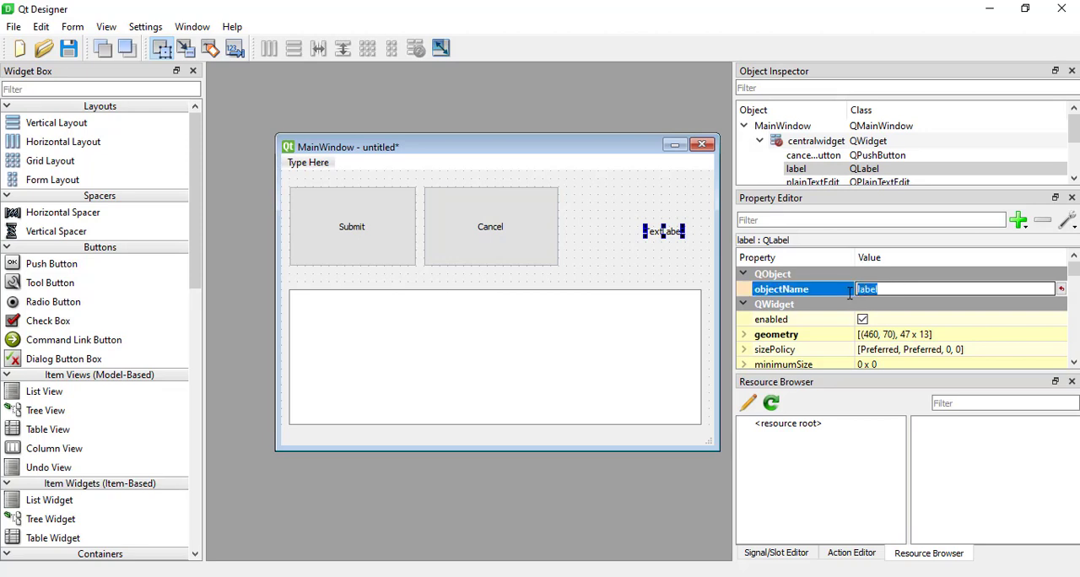
click(896, 291)
double_click(661, 236)
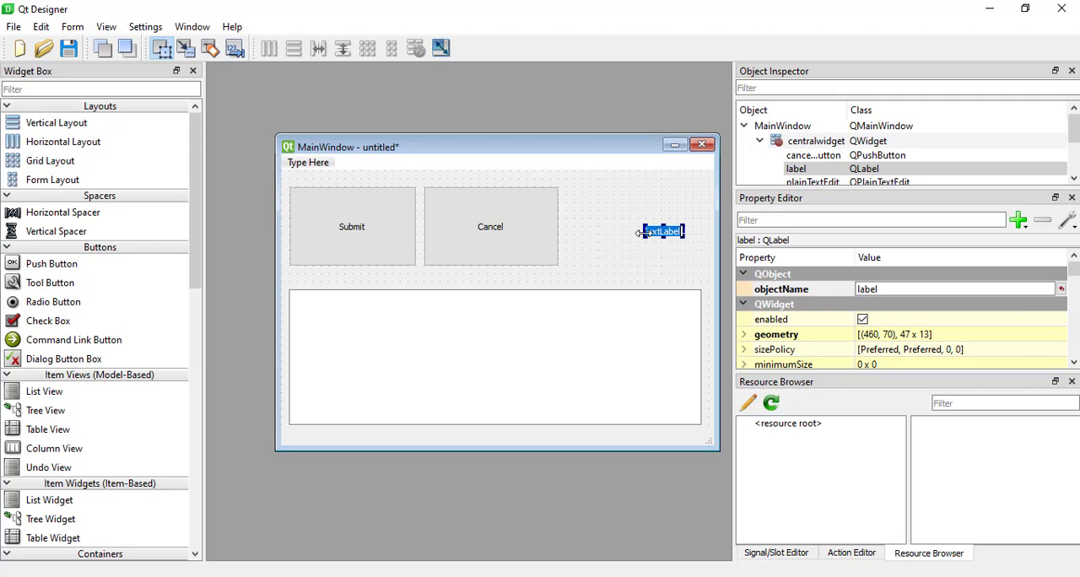
key(BackSpace)
text(Hello World)
click(626, 265)
Move the Hello World label next to the Cancel button and enlarge it to about 161 x 91.
click(675, 234)
drag(644, 238, 629, 207)
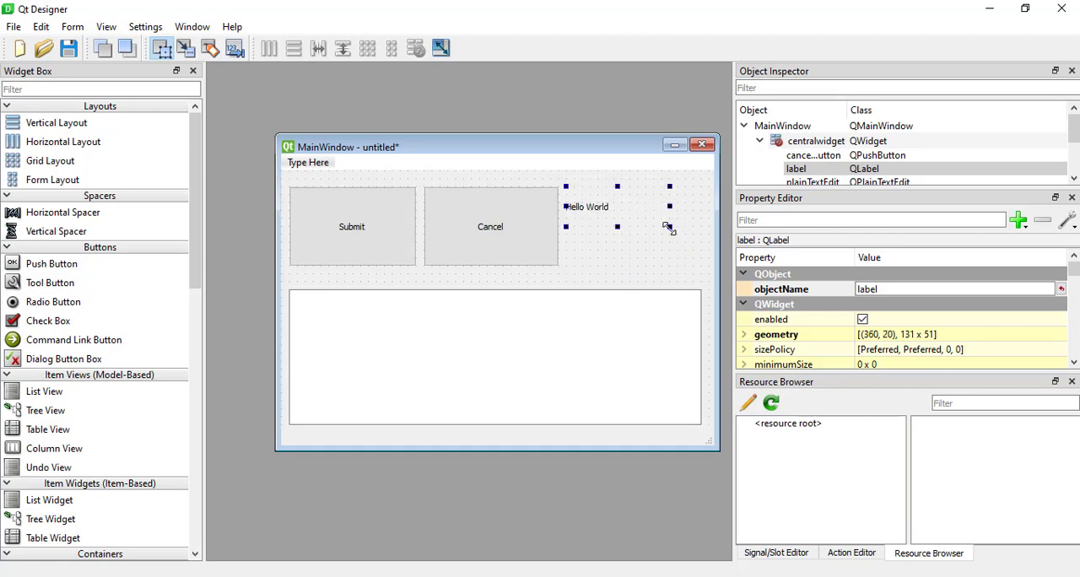
drag(675, 241, 692, 262)
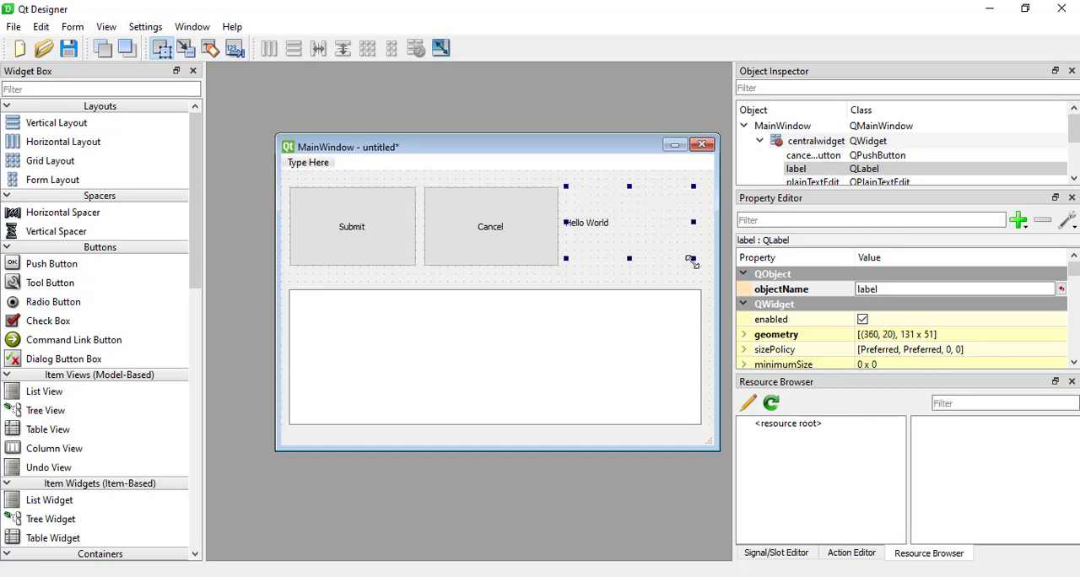
click(544, 346)
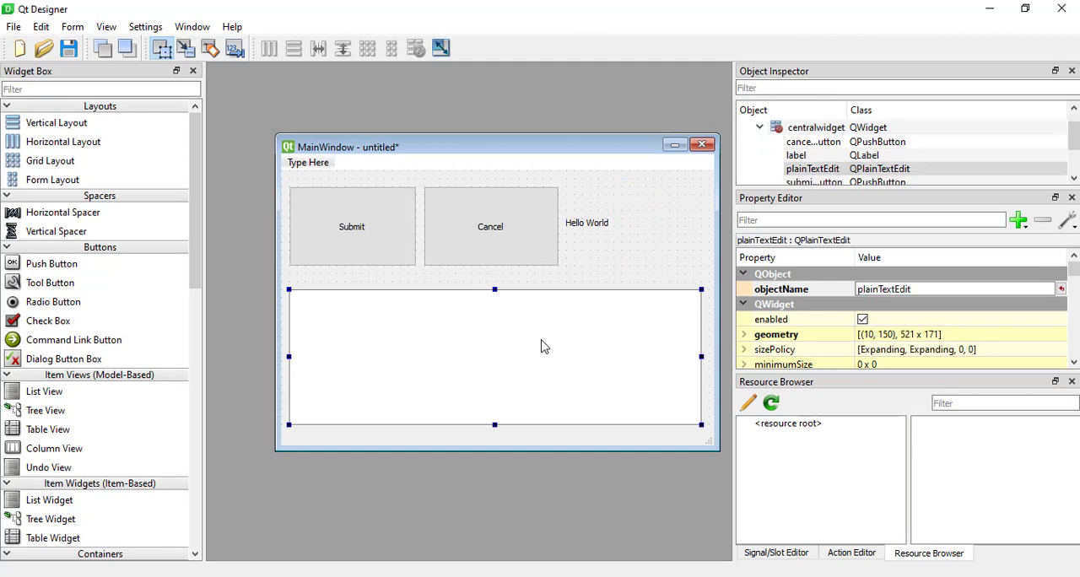
click(606, 227)
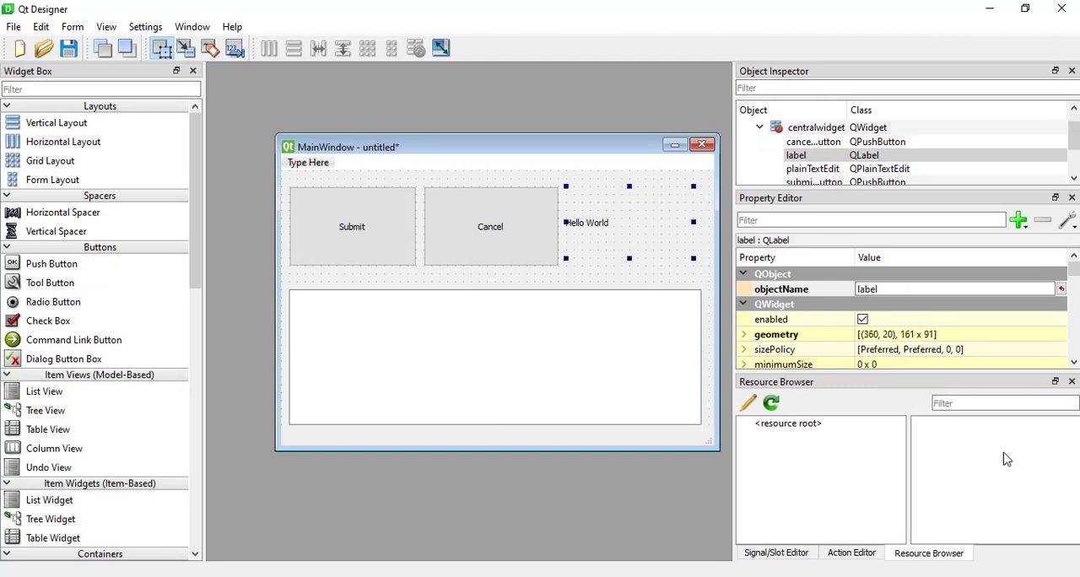
Make the Property Editor taller and look through the Hello World label's properties.
drag(855, 384, 861, 429)
scroll(828, 345, down, 6)
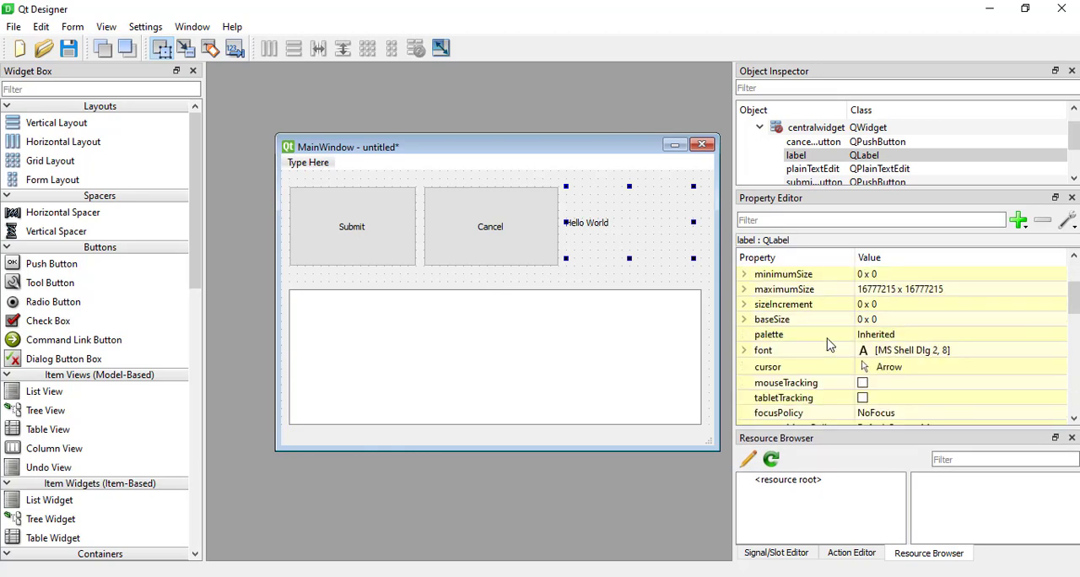
scroll(828, 344, down, 4)
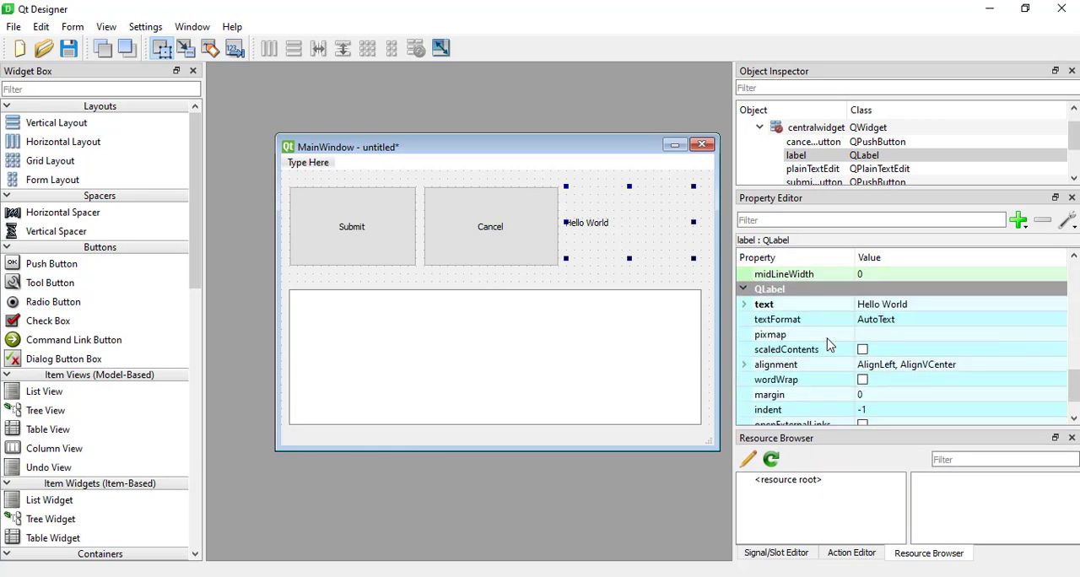
scroll(828, 345, up, 10)
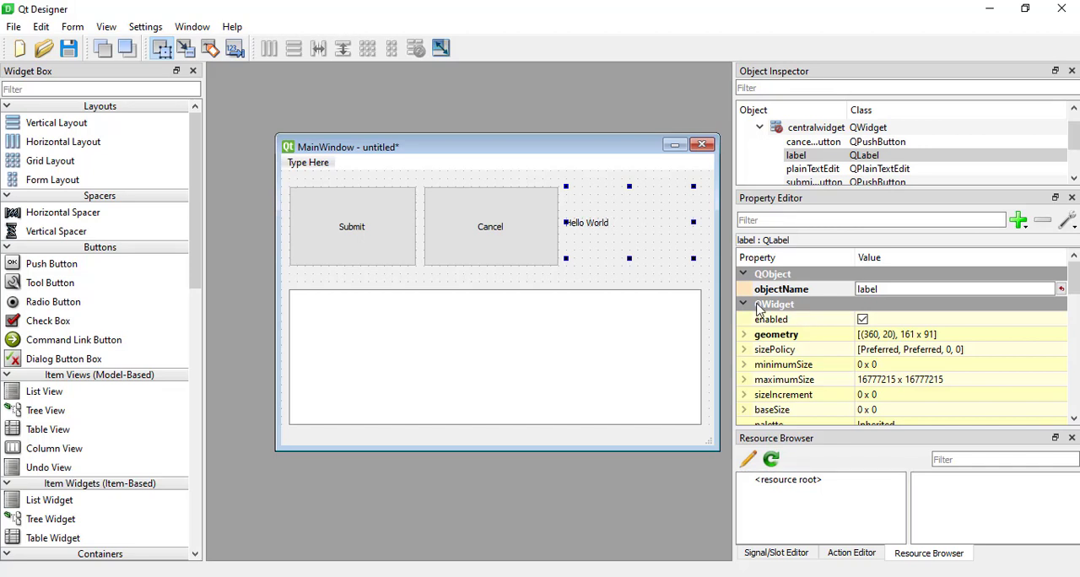
scroll(757, 306, down, 1)
scroll(757, 307, up, 1)
scroll(877, 347, down, 1)
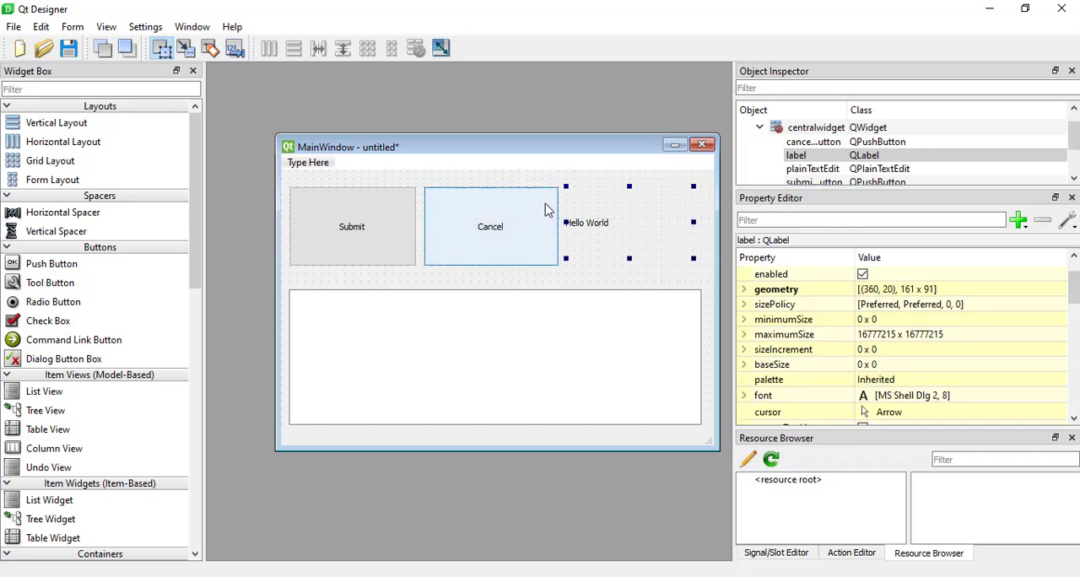
Set the Hello World label's font size to 26.
scroll(803, 314, down, 1)
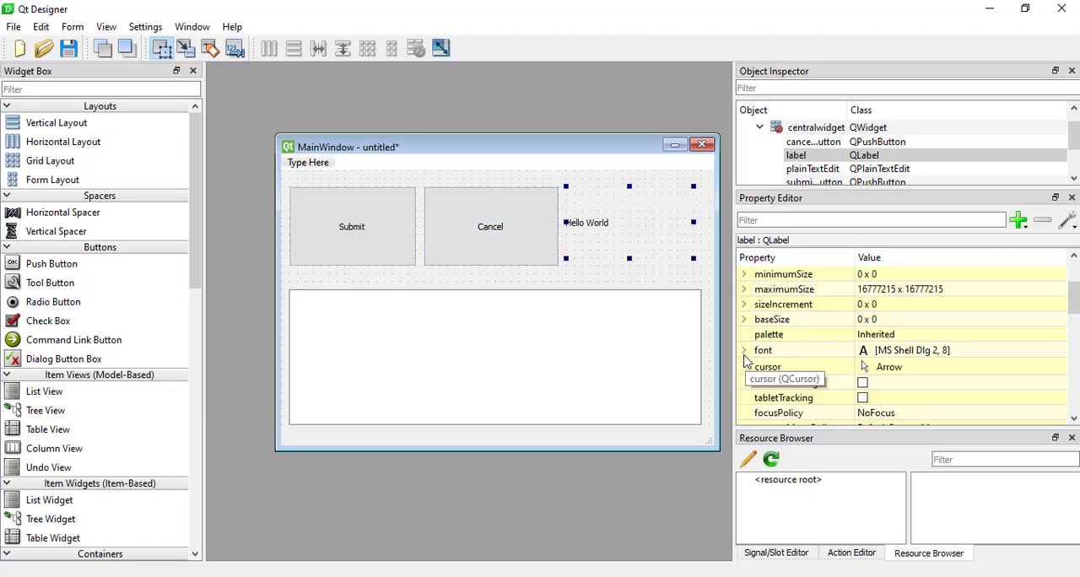
click(1033, 366)
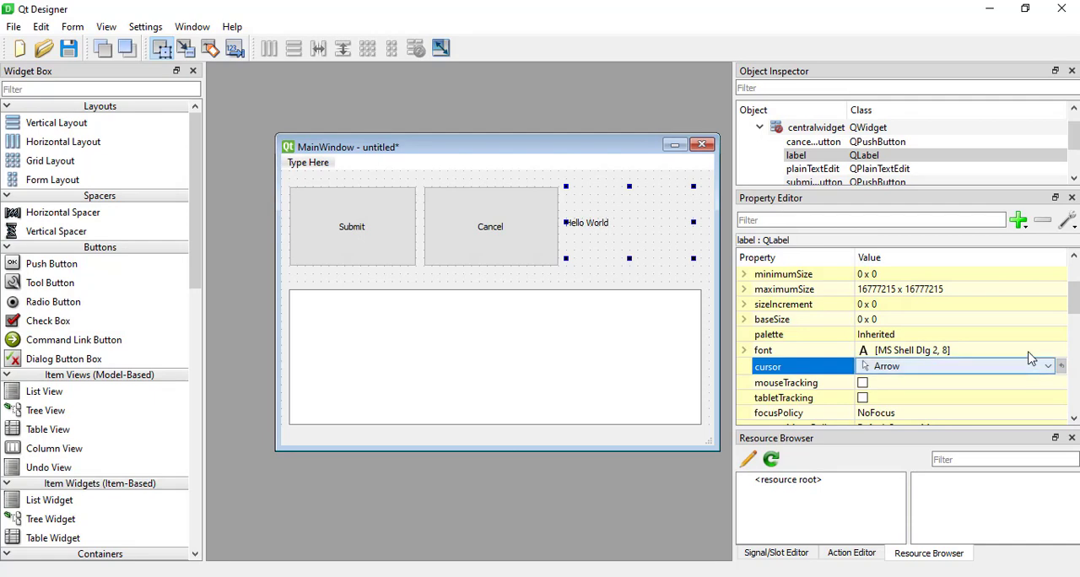
click(1051, 351)
click(1048, 351)
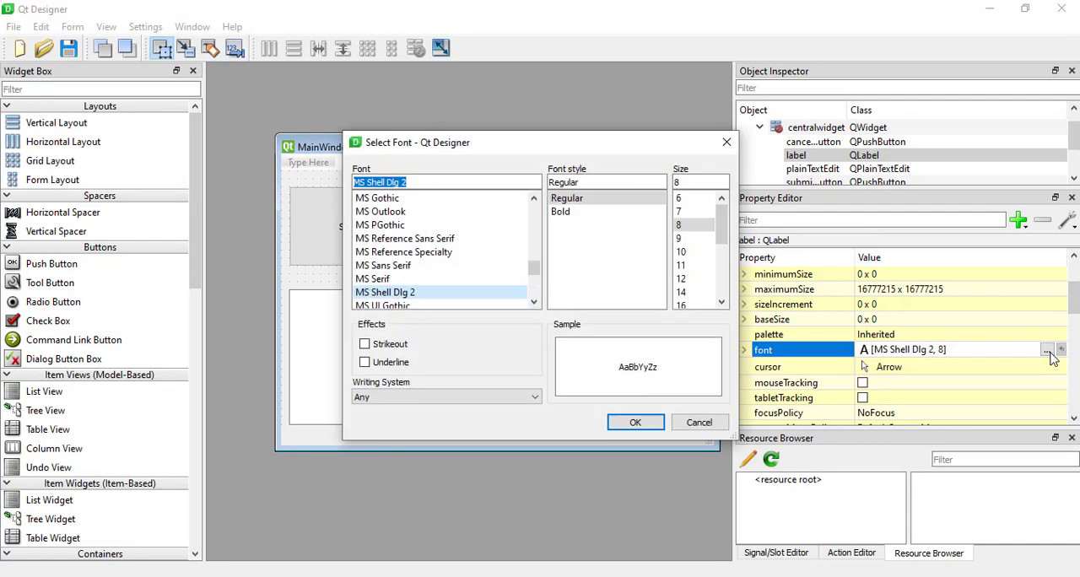
drag(505, 152, 870, 126)
scroll(1036, 266, down, 3)
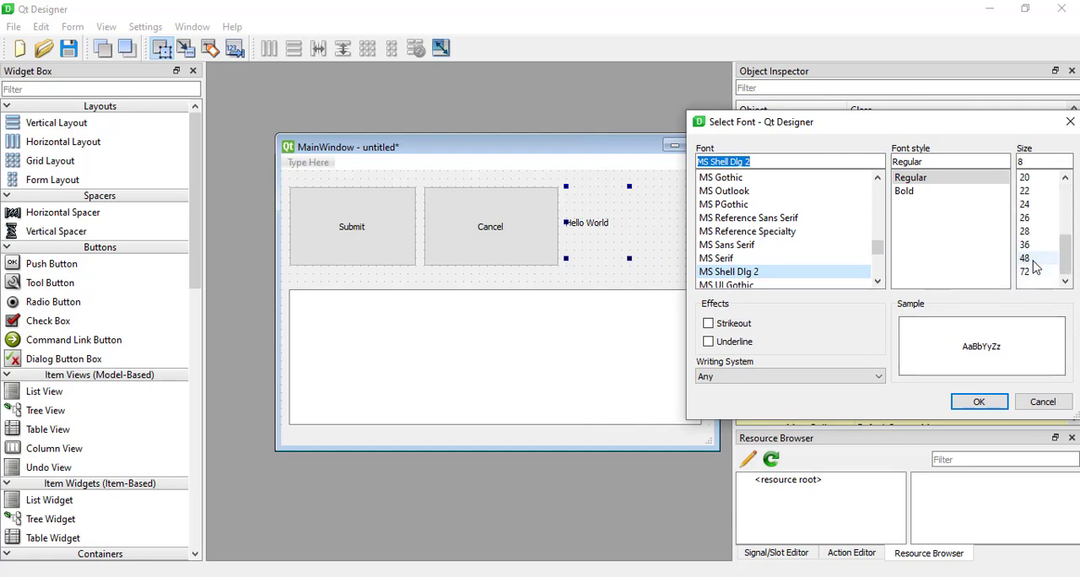
click(1032, 259)
click(1033, 244)
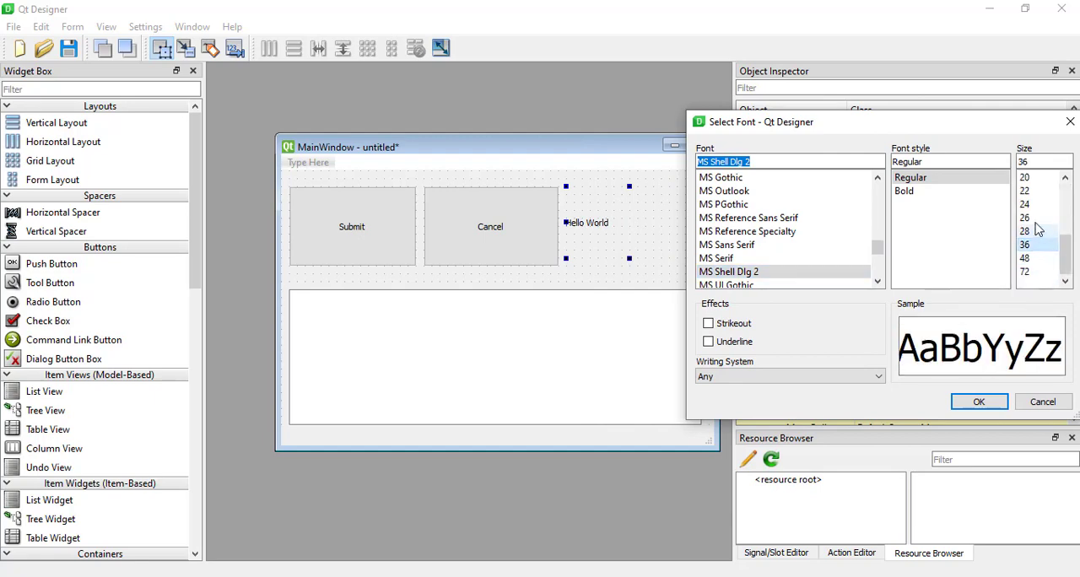
click(1033, 218)
click(970, 401)
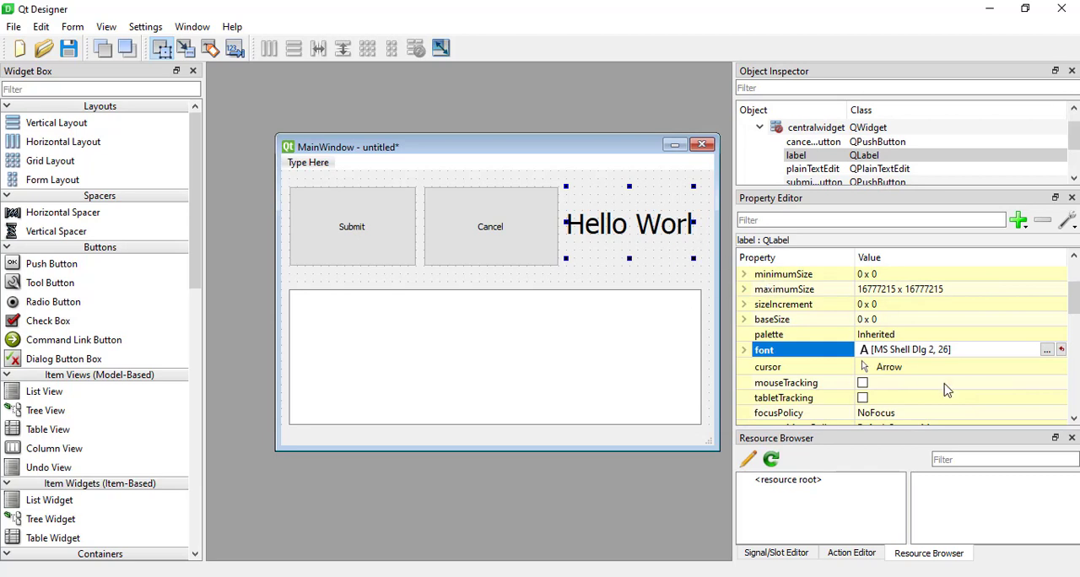
Expand the label's font attributes and try the Italic option on and off.
click(743, 349)
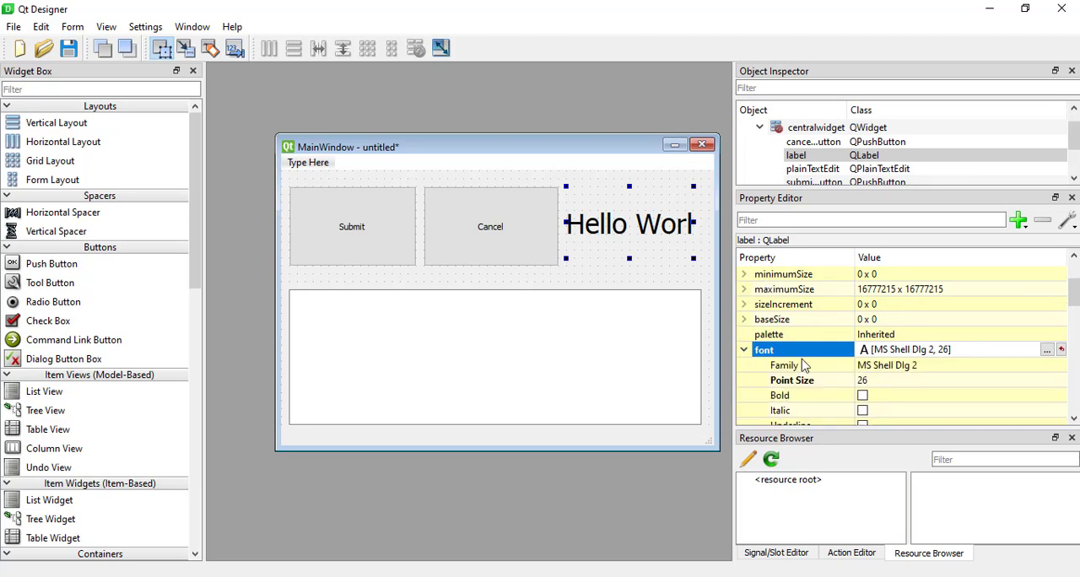
scroll(860, 378, down, 1)
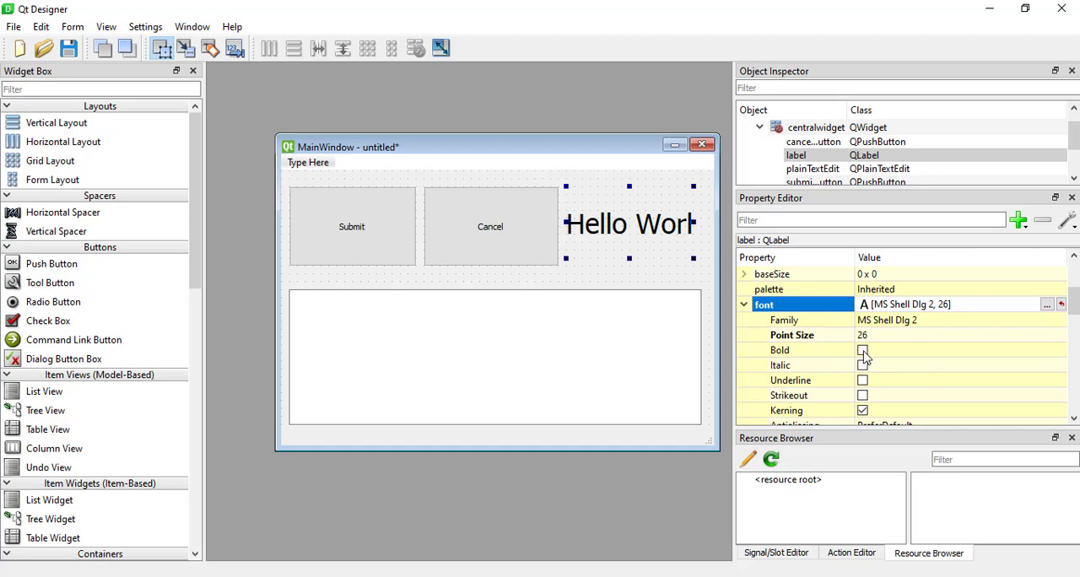
click(863, 369)
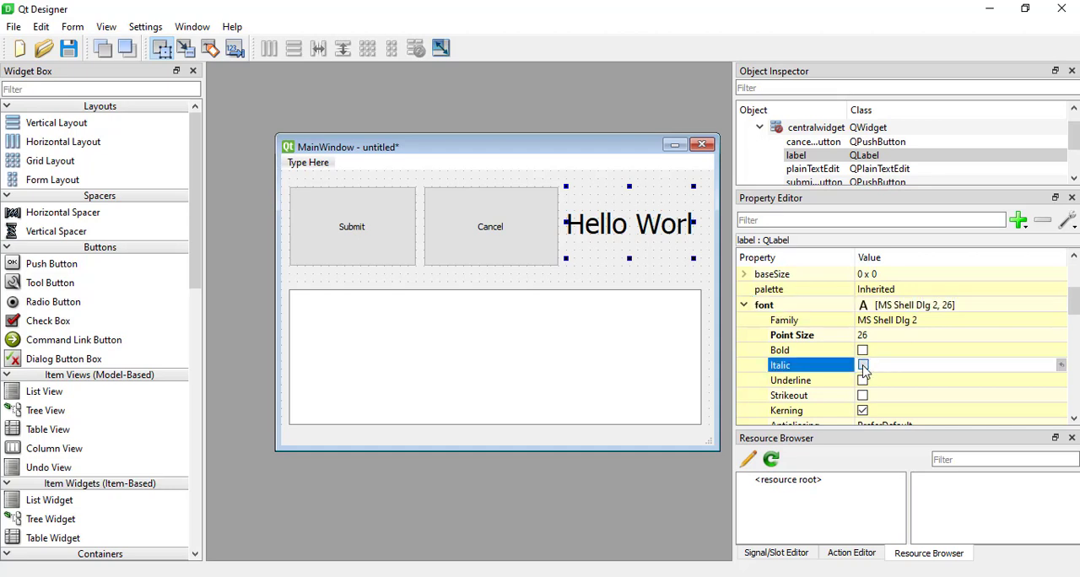
click(863, 366)
click(863, 367)
Set the label's cursor property to Open Hand.
scroll(914, 349, down, 2)
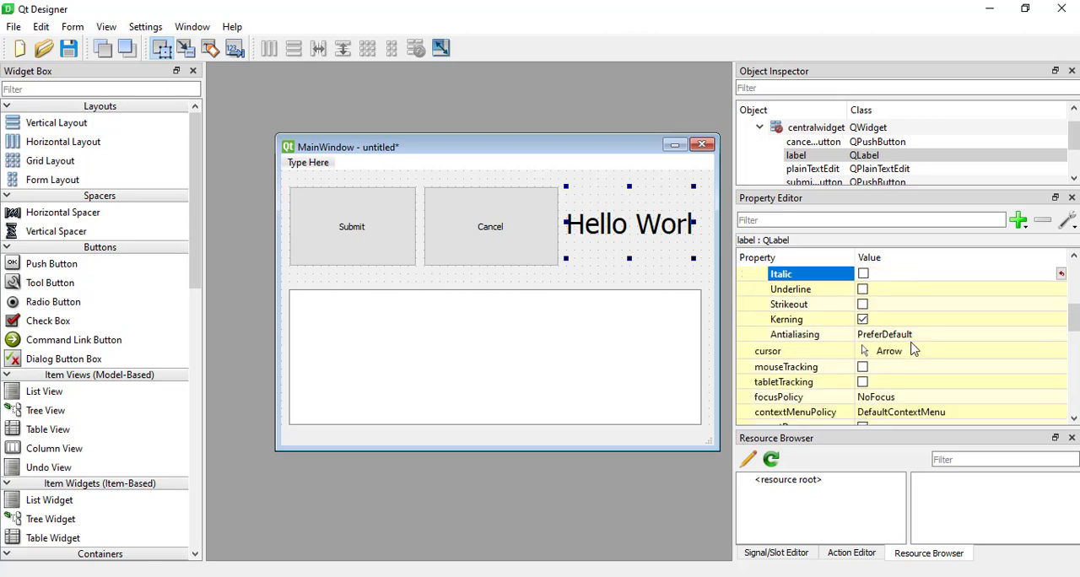
click(897, 357)
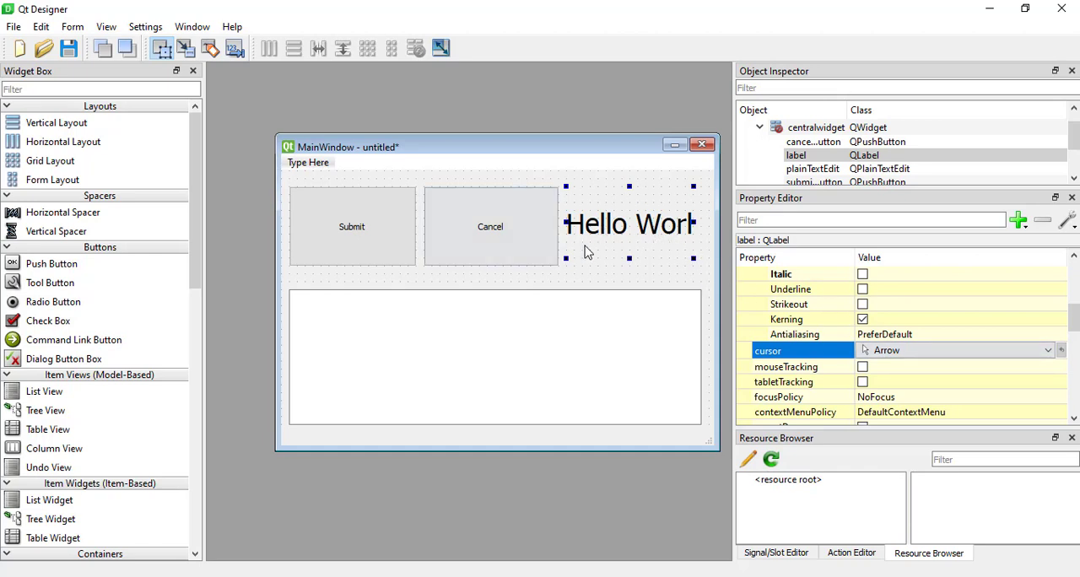
click(953, 354)
scroll(911, 456, down, 3)
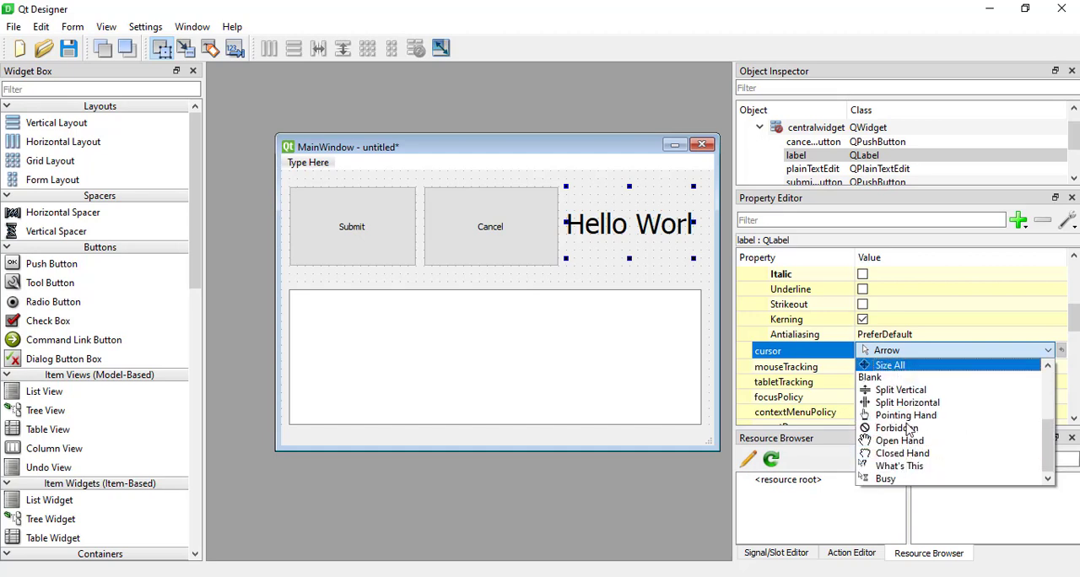
click(901, 441)
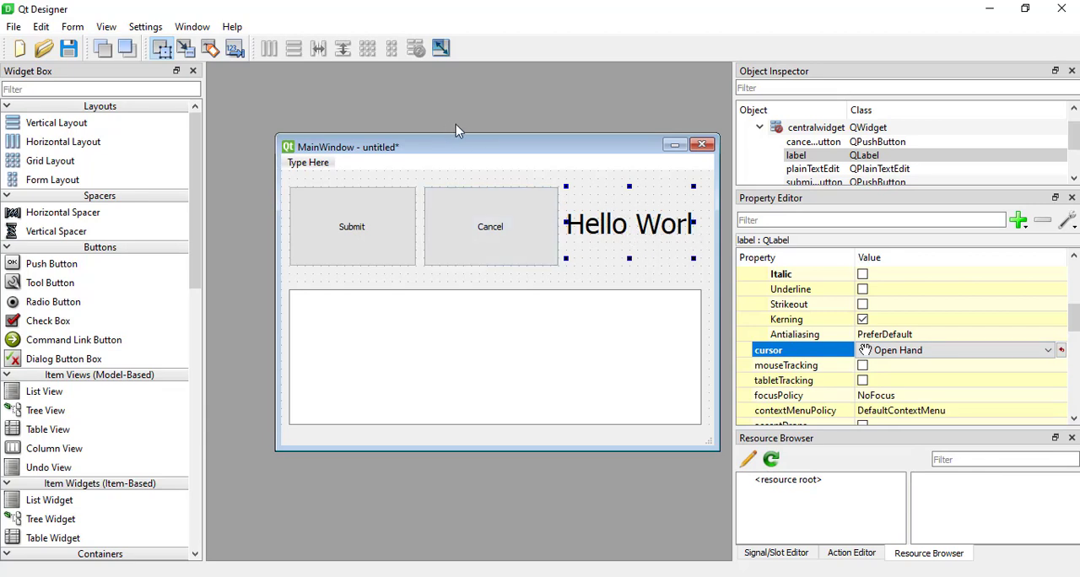
Shift the form window slightly within the workspace, then preview the form and close the preview.
drag(479, 154, 457, 134)
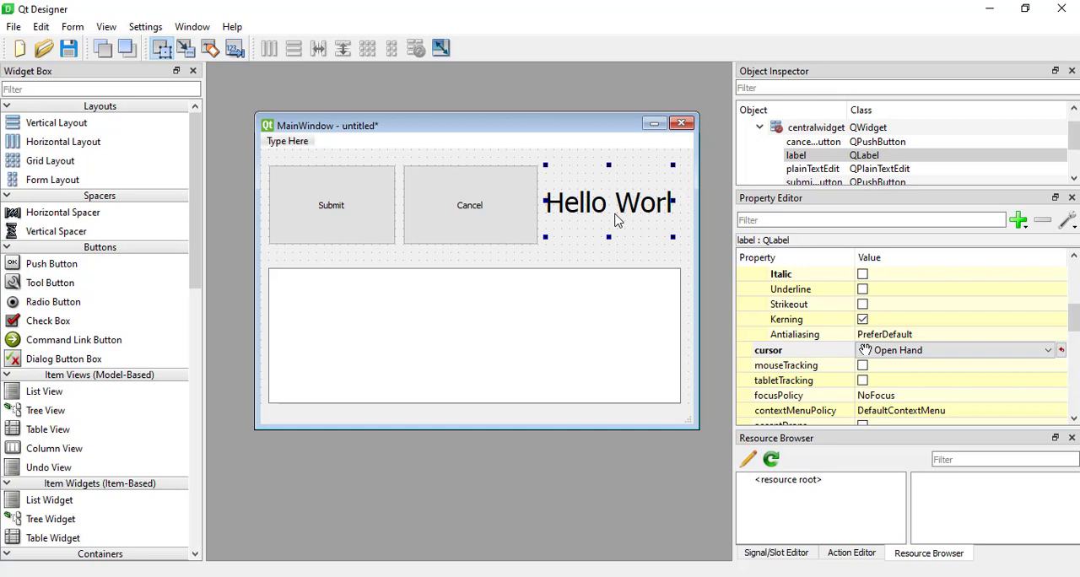
click(69, 28)
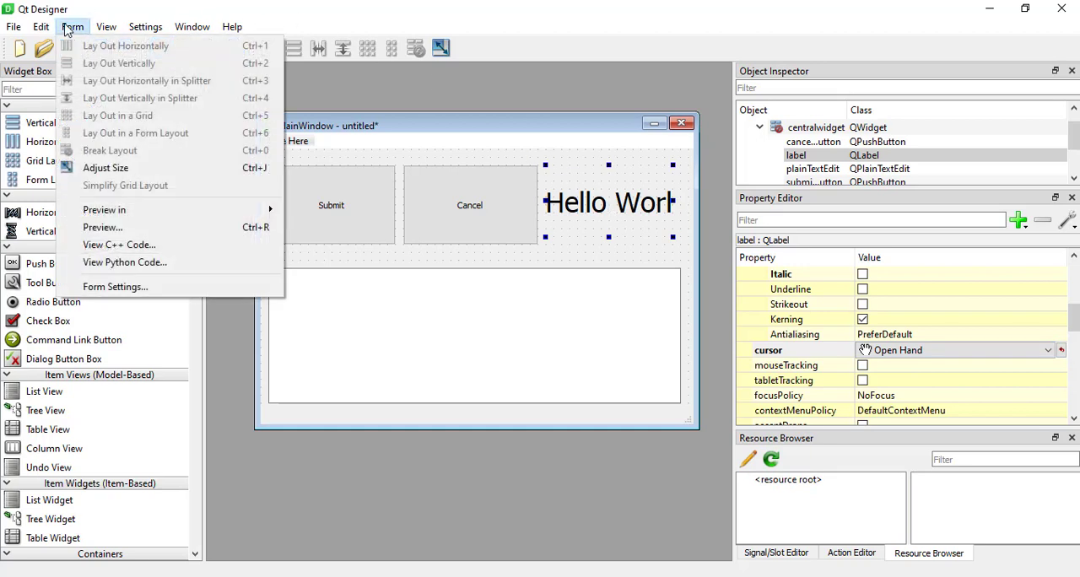
click(150, 229)
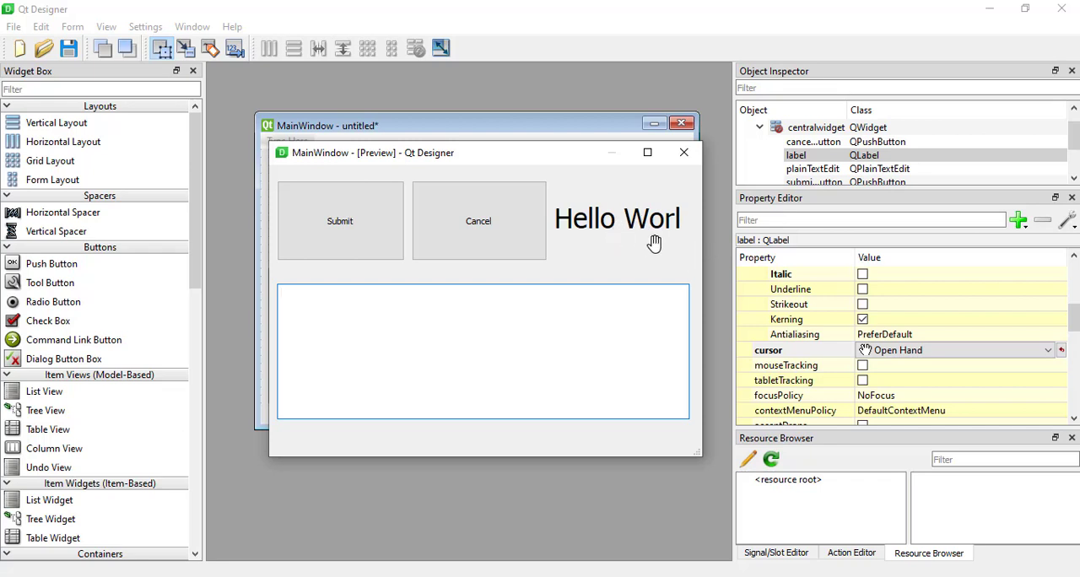
click(685, 154)
Change the label's text property to Hello Codebase.
scroll(833, 328, down, 2)
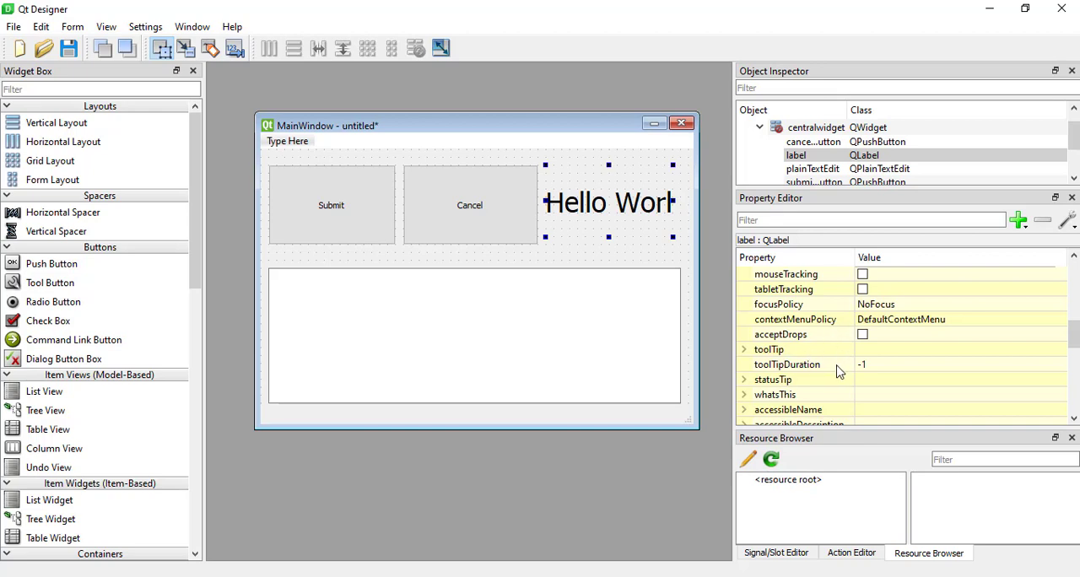
scroll(817, 392, down, 2)
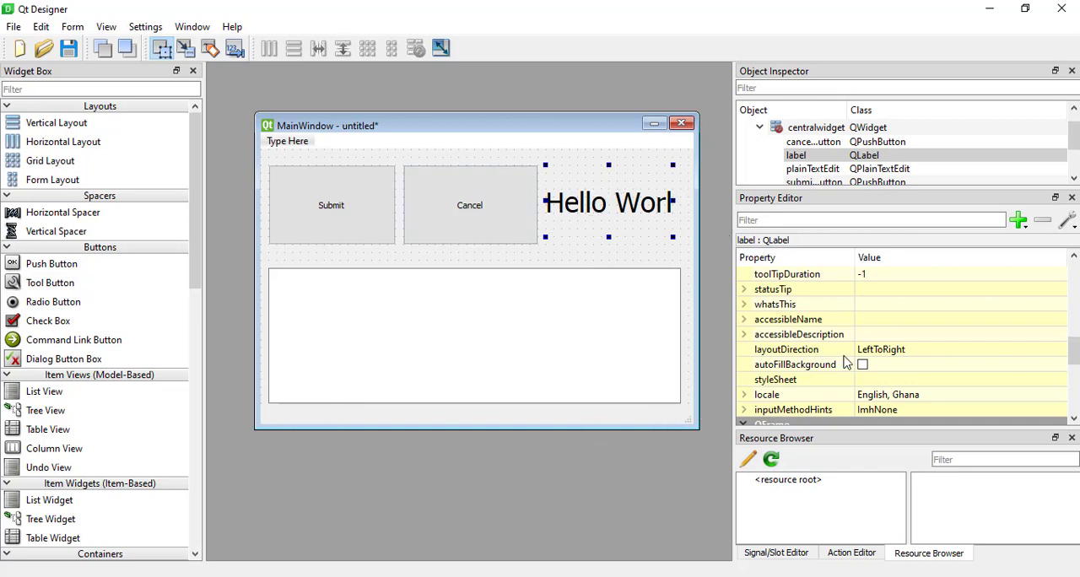
scroll(847, 362, down, 2)
scroll(846, 362, down, 1)
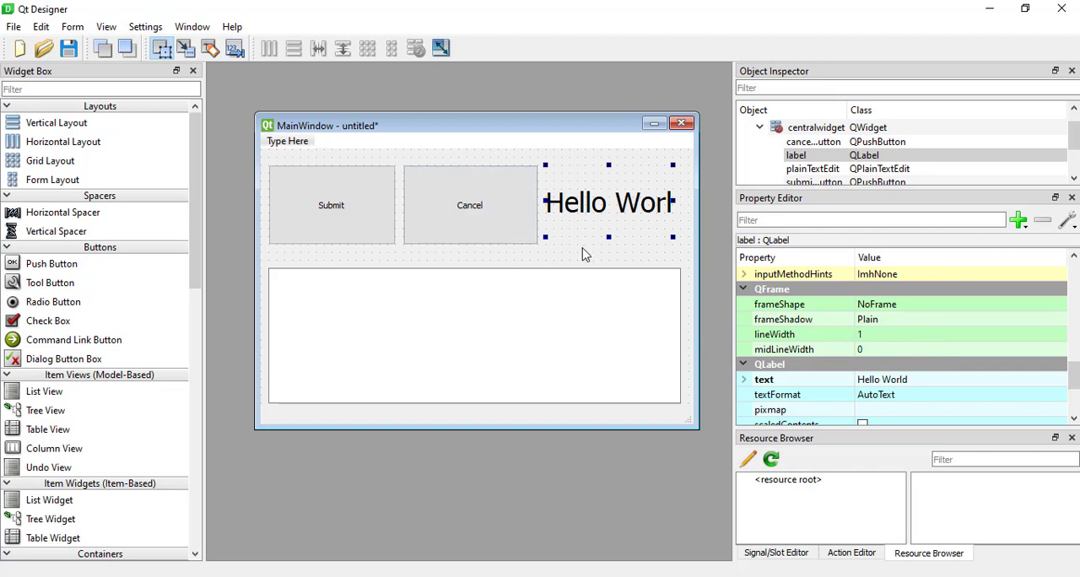
scroll(861, 374, down, 1)
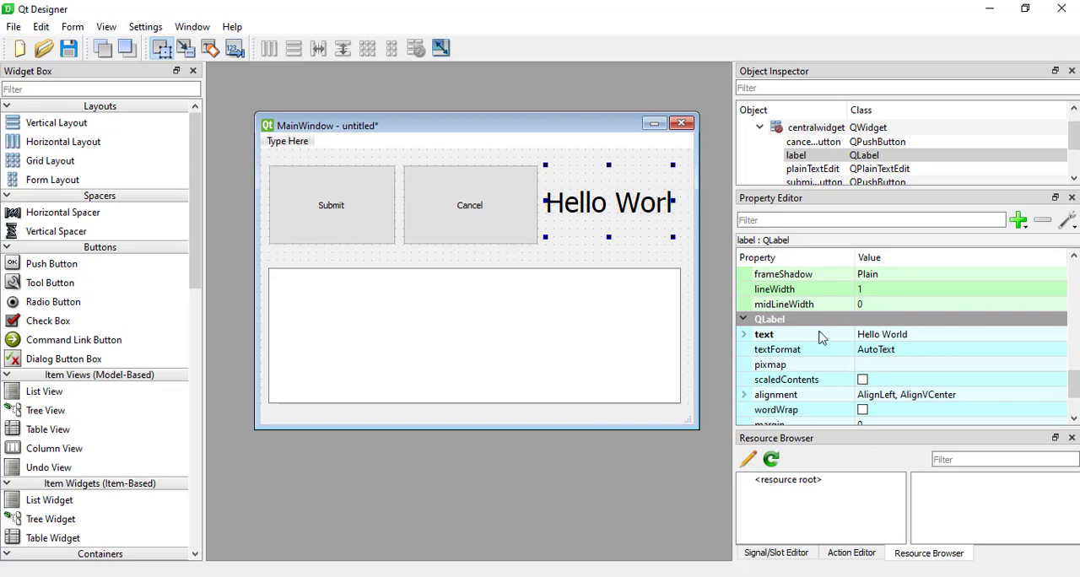
scroll(822, 341, down, 2)
scroll(822, 342, up, 1)
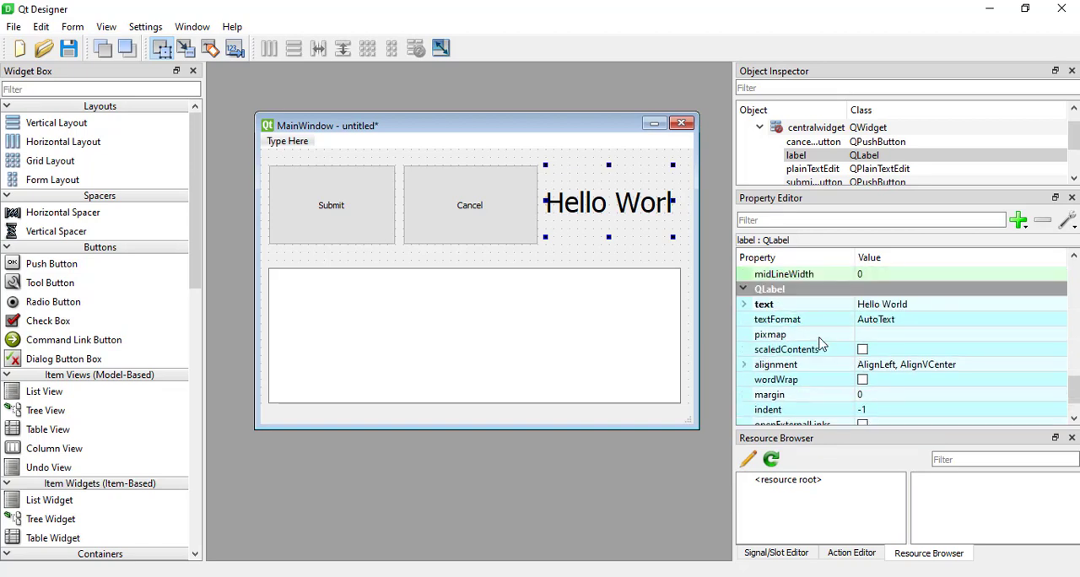
click(903, 309)
drag(883, 303, 958, 303)
text(Codebase)
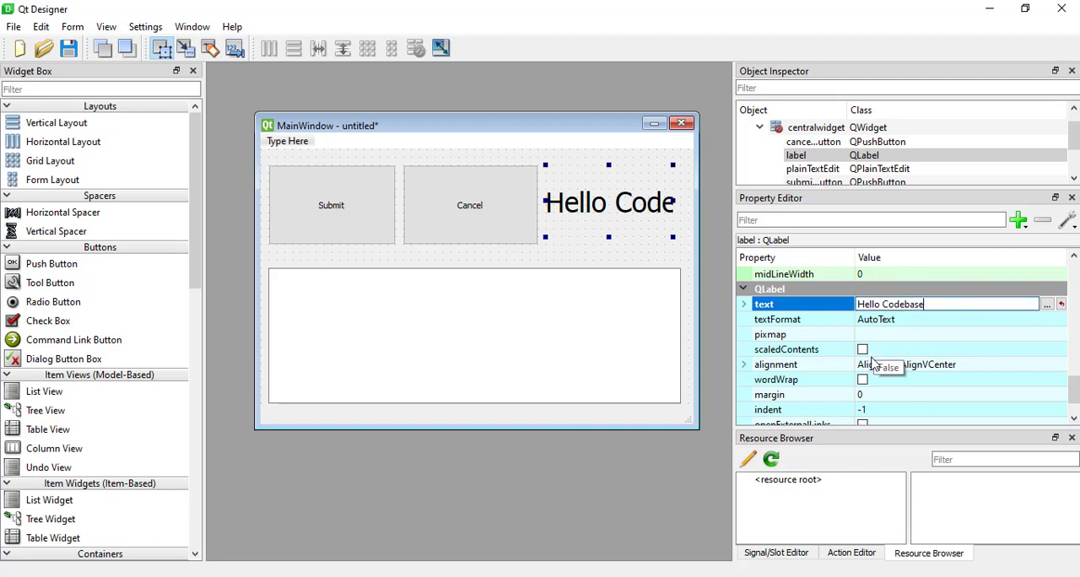
Try AlignTop for the label's vertical alignment, switch it to AlignBottom, and collapse the alignment attributes.
scroll(872, 353, down, 1)
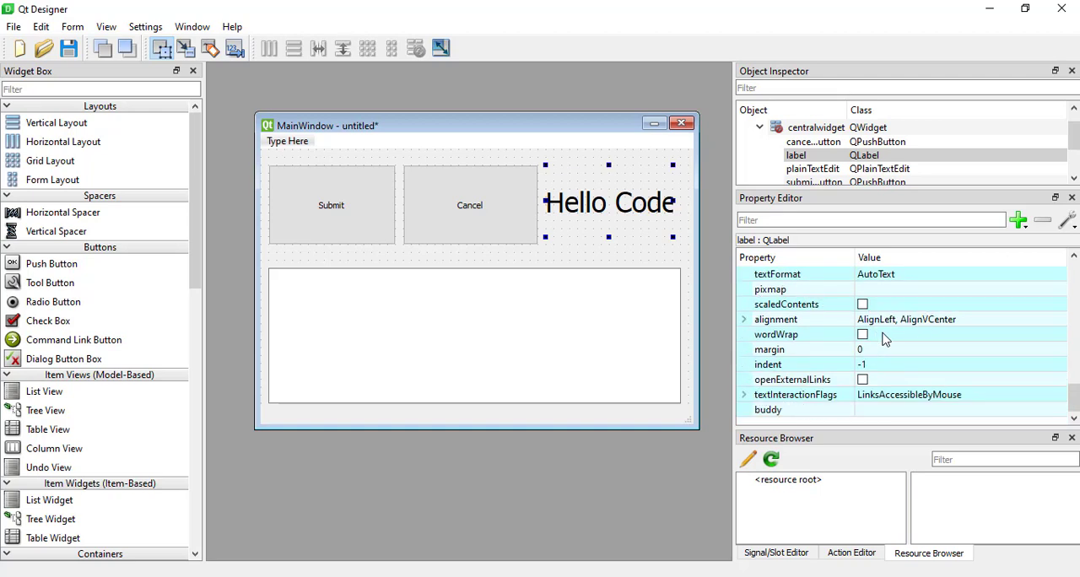
click(745, 323)
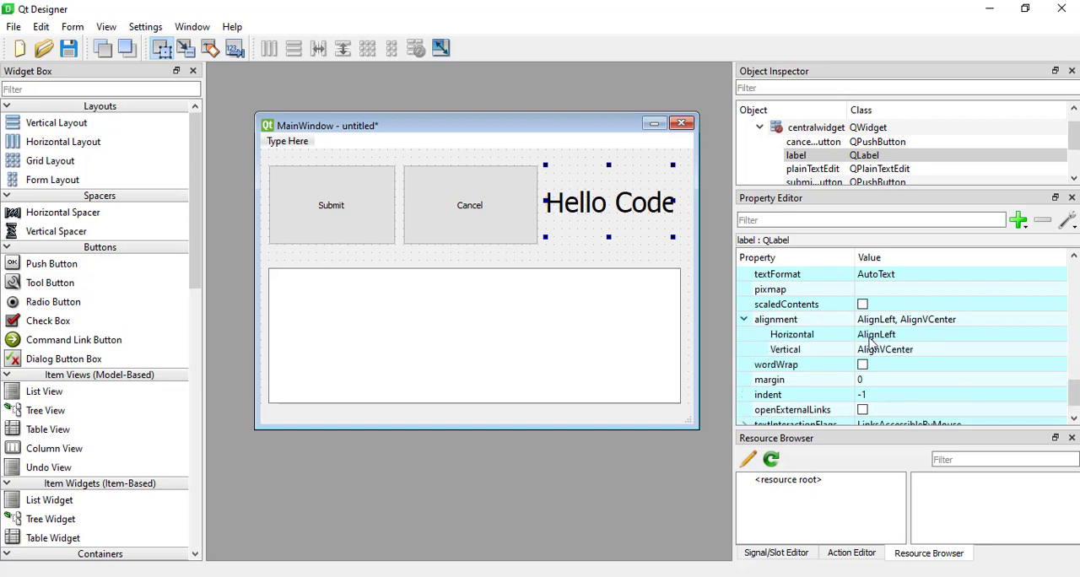
click(906, 335)
click(906, 336)
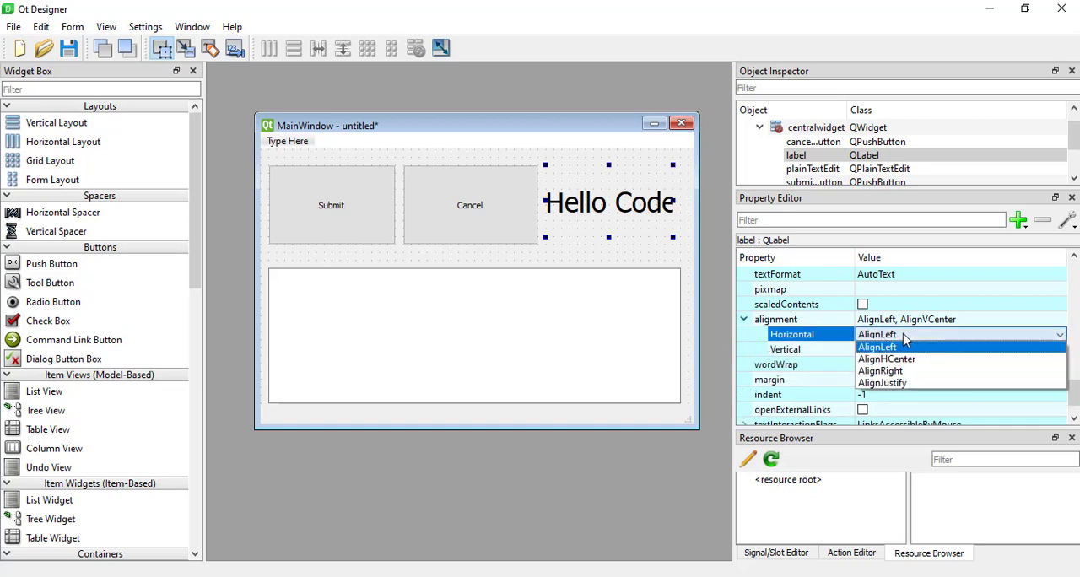
click(906, 337)
click(906, 354)
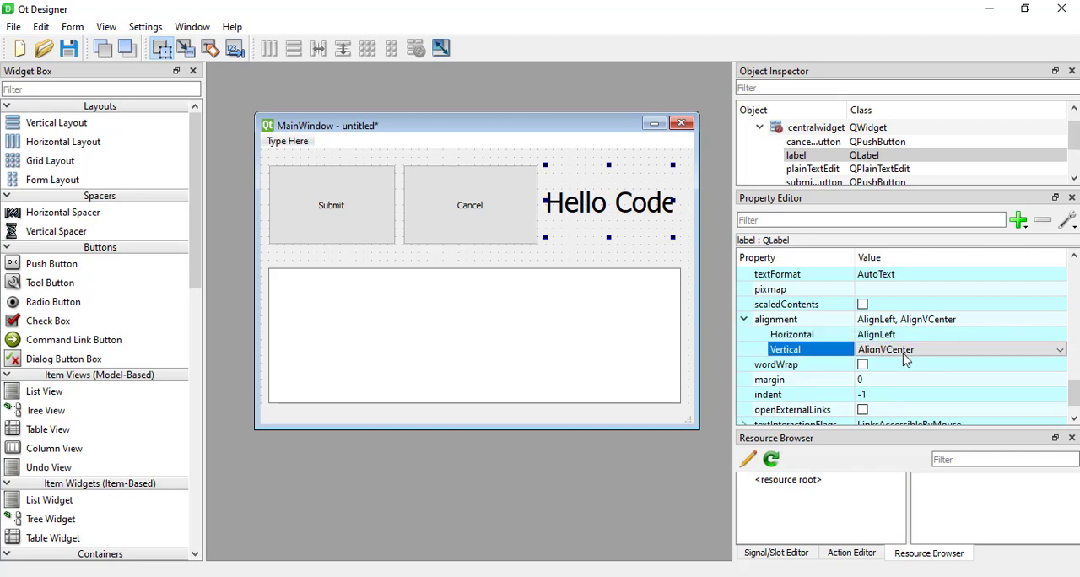
click(905, 356)
click(898, 363)
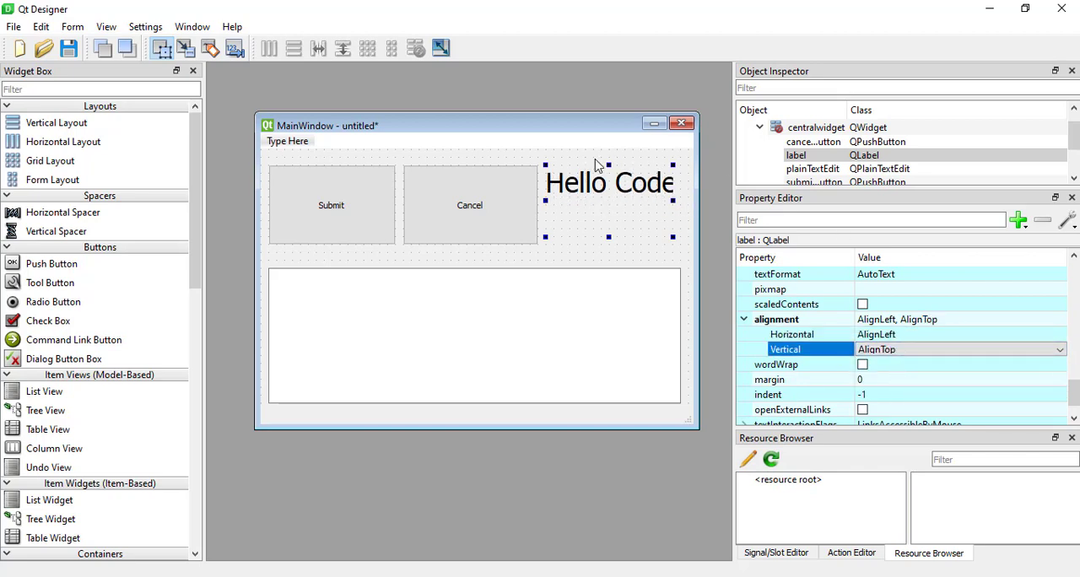
click(918, 350)
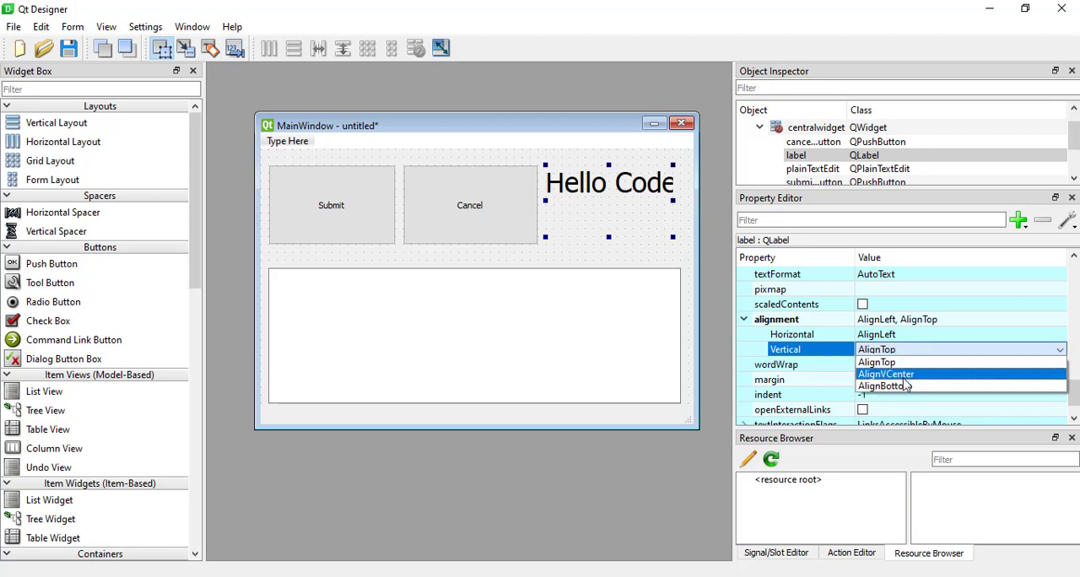
click(904, 388)
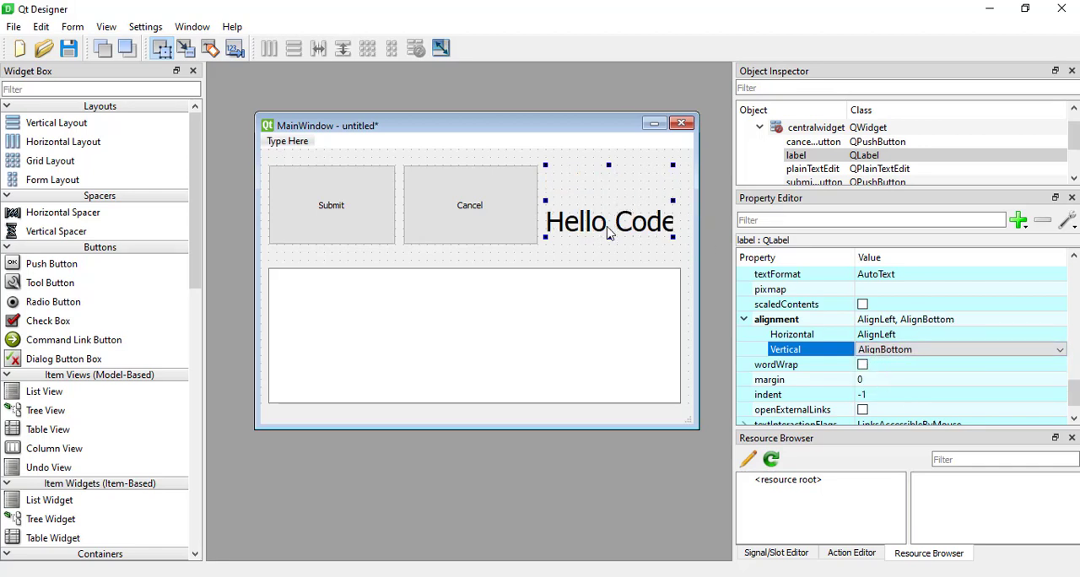
click(744, 320)
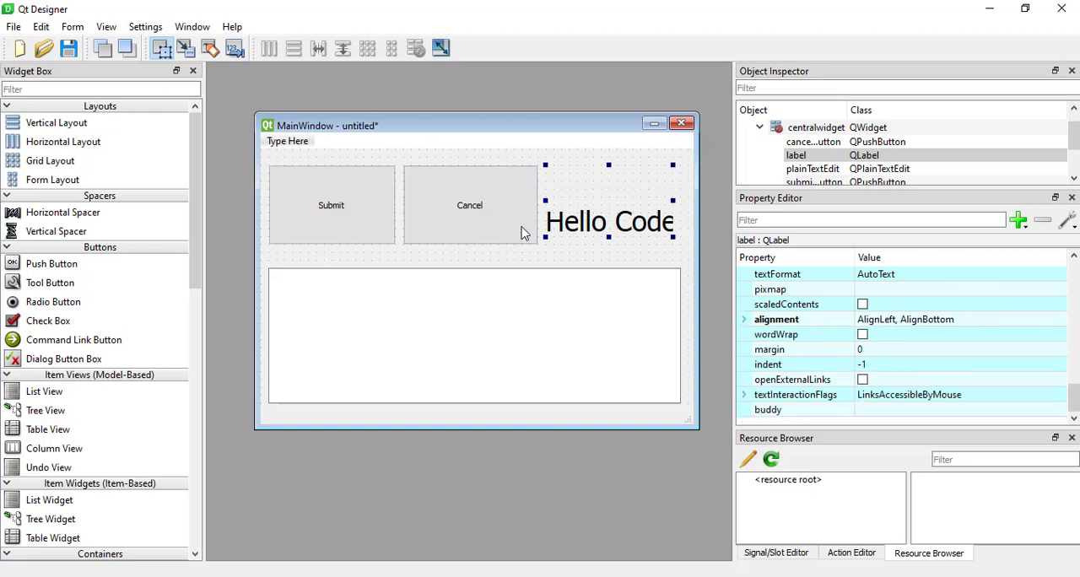
Examine the Cancel button's properties, from its general widget attributes to its QAbstractButton and QPushButton groups, collapsing the font attributes.
click(463, 211)
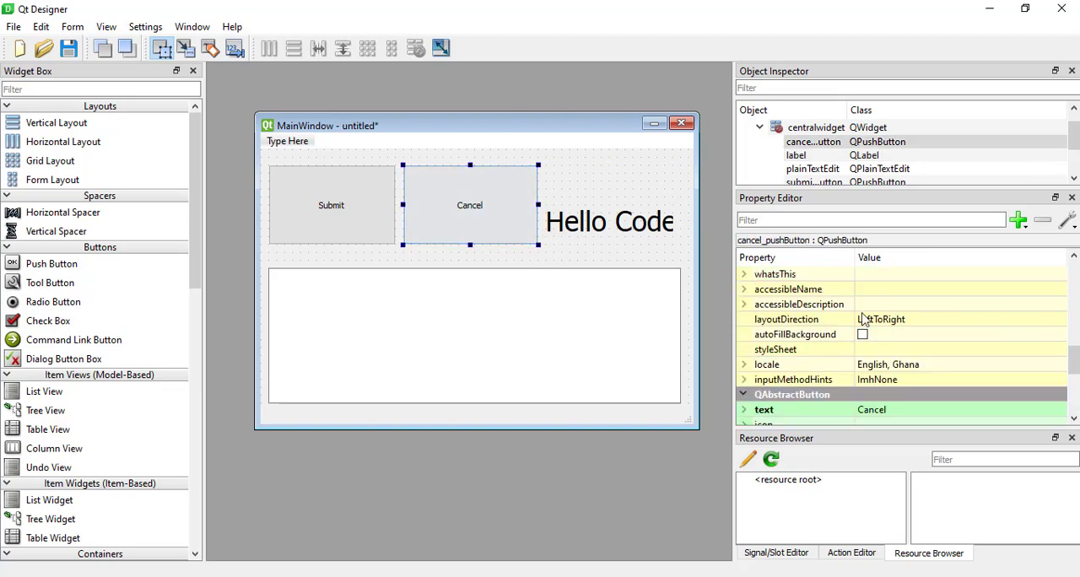
scroll(762, 359, down, 5)
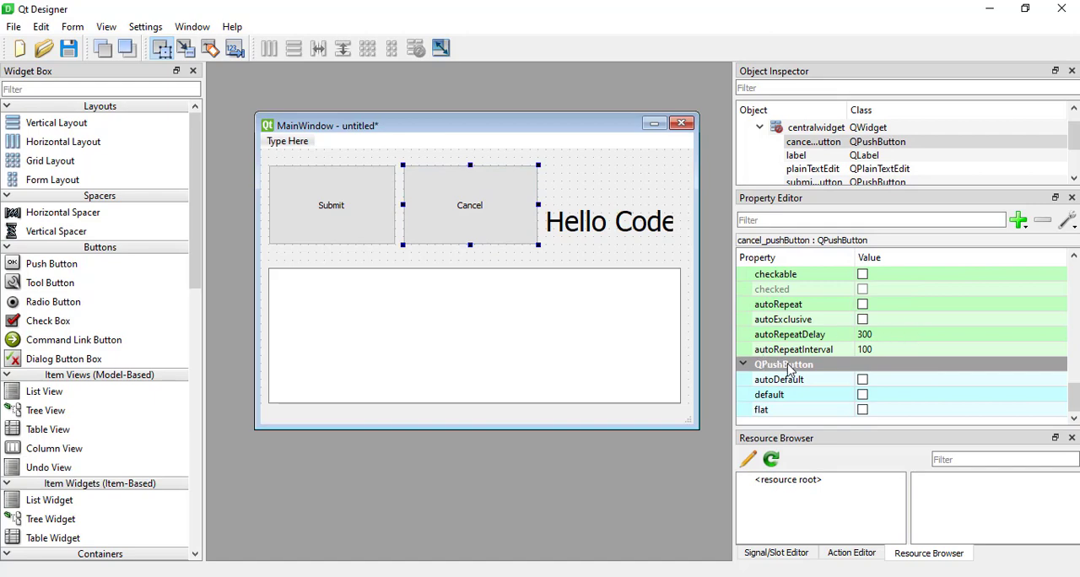
scroll(847, 340, up, 4)
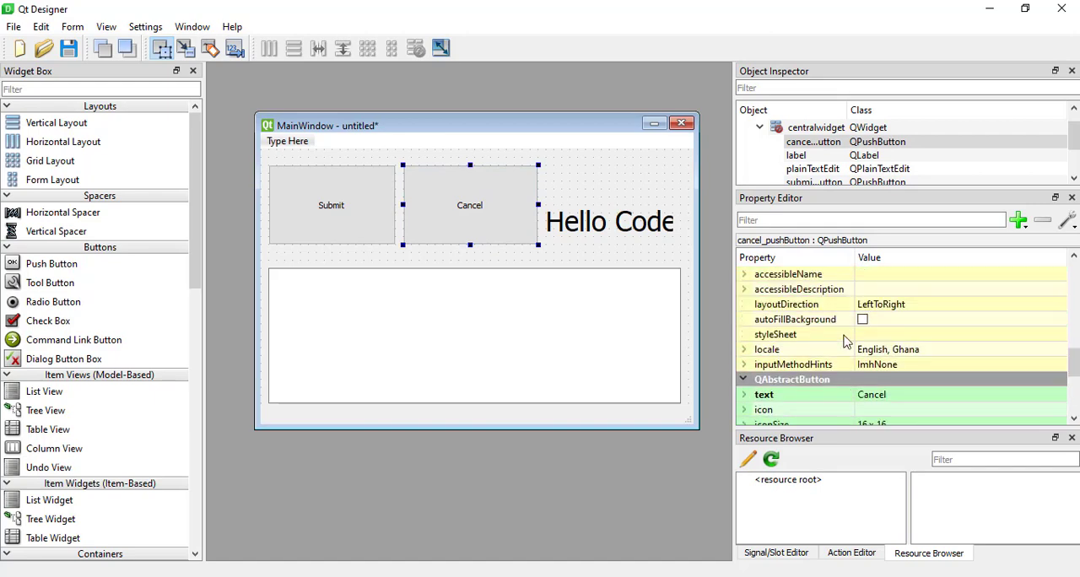
scroll(846, 340, up, 6)
scroll(846, 340, down, 5)
scroll(846, 340, up, 9)
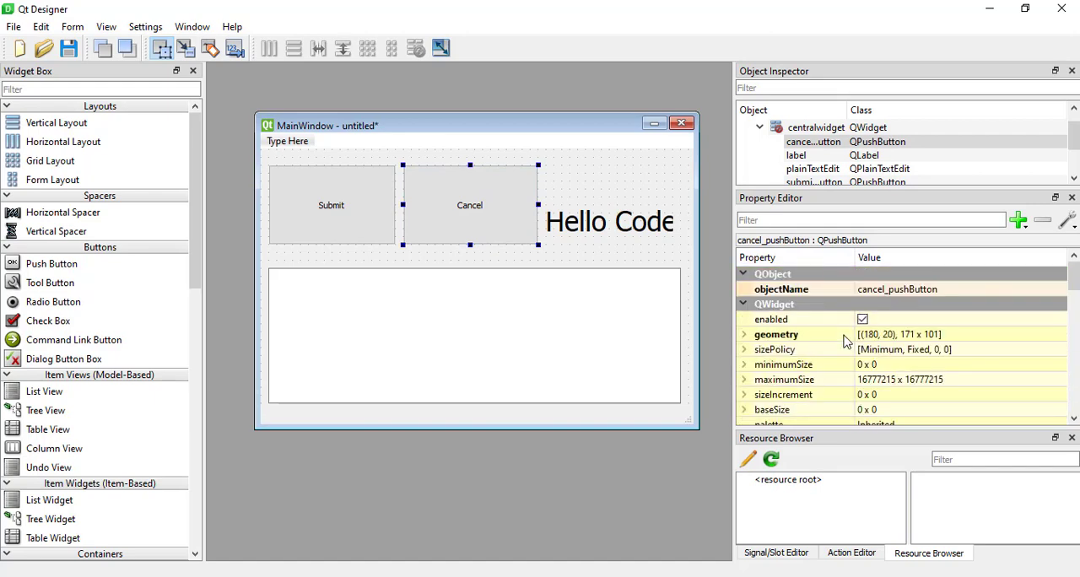
scroll(777, 380, down, 3)
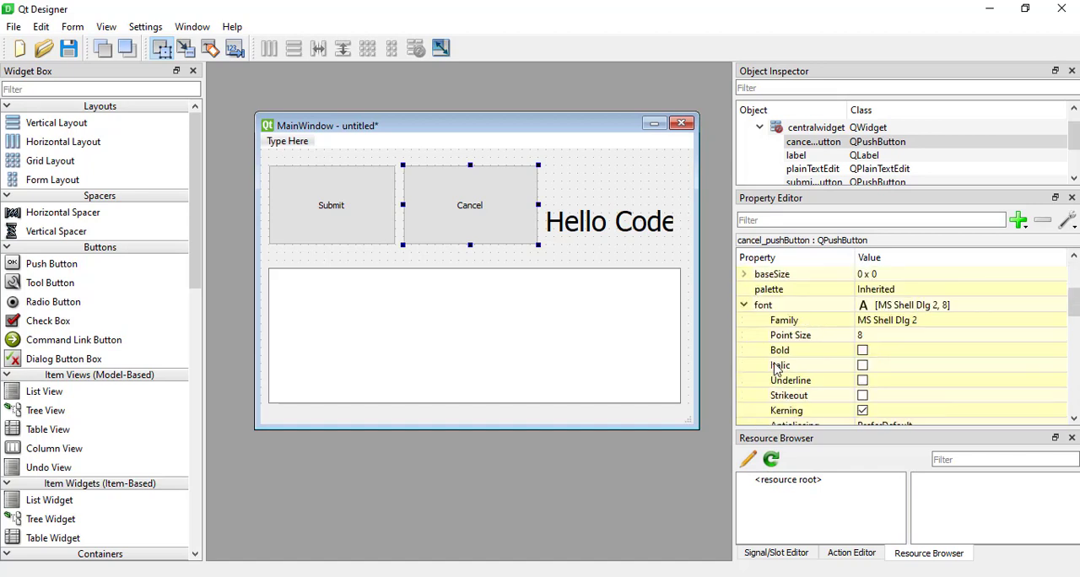
click(744, 305)
scroll(889, 346, down, 3)
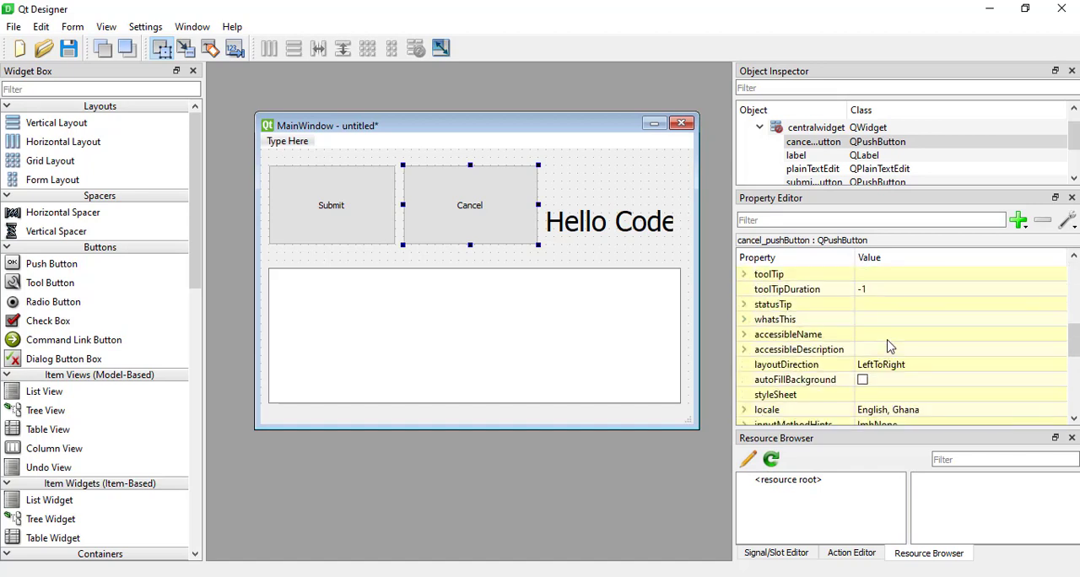
scroll(888, 346, down, 4)
scroll(889, 346, up, 1)
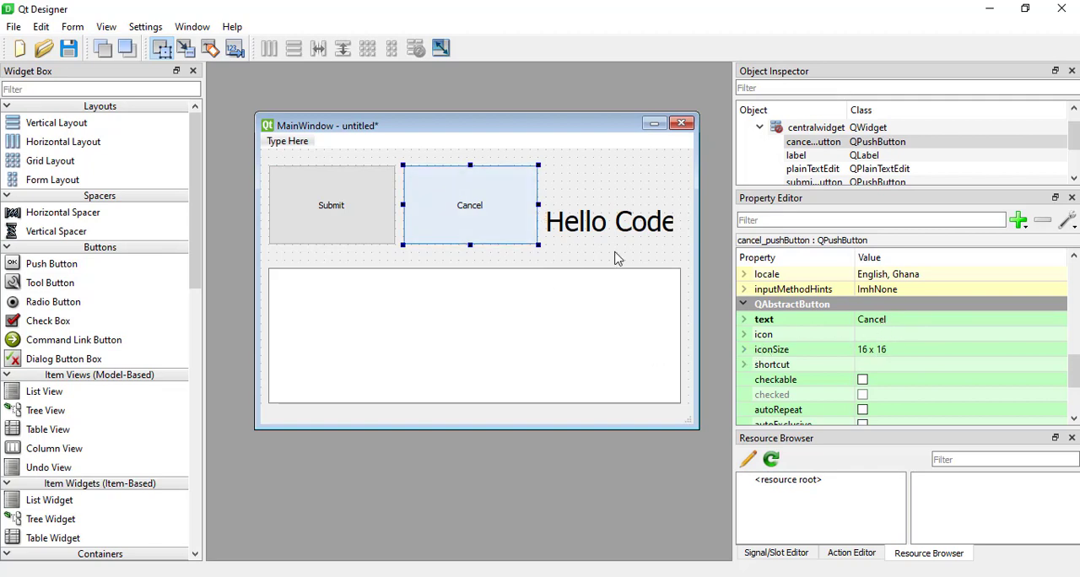
scroll(884, 385, down, 2)
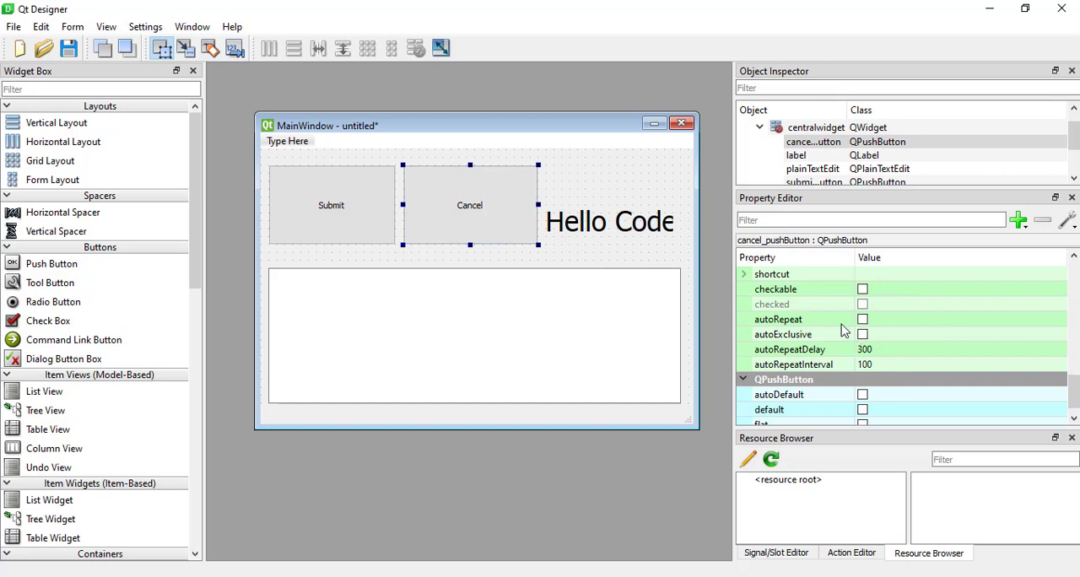
scroll(834, 349, down, 1)
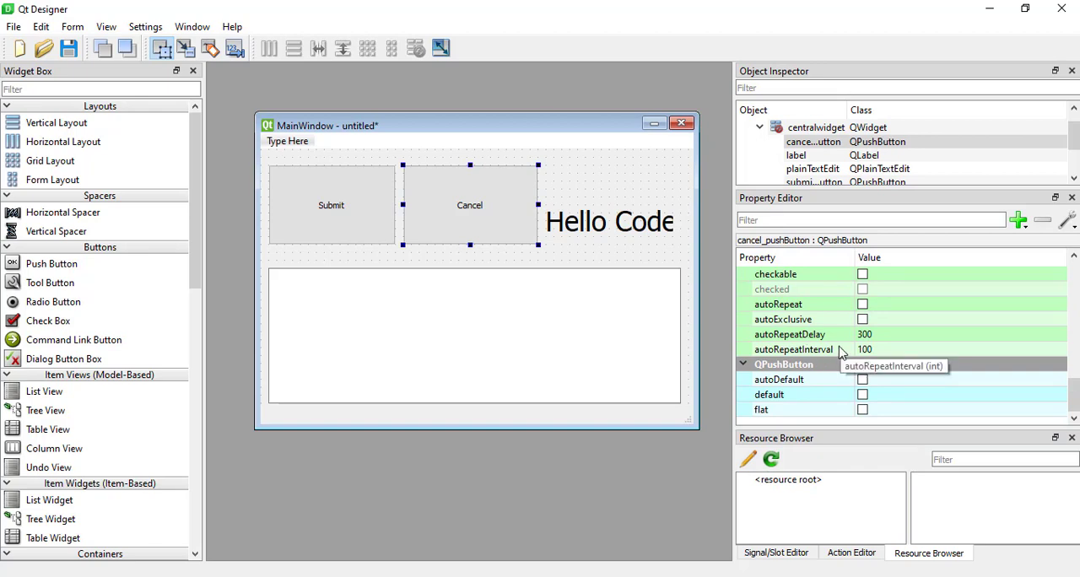
scroll(840, 353, up, 12)
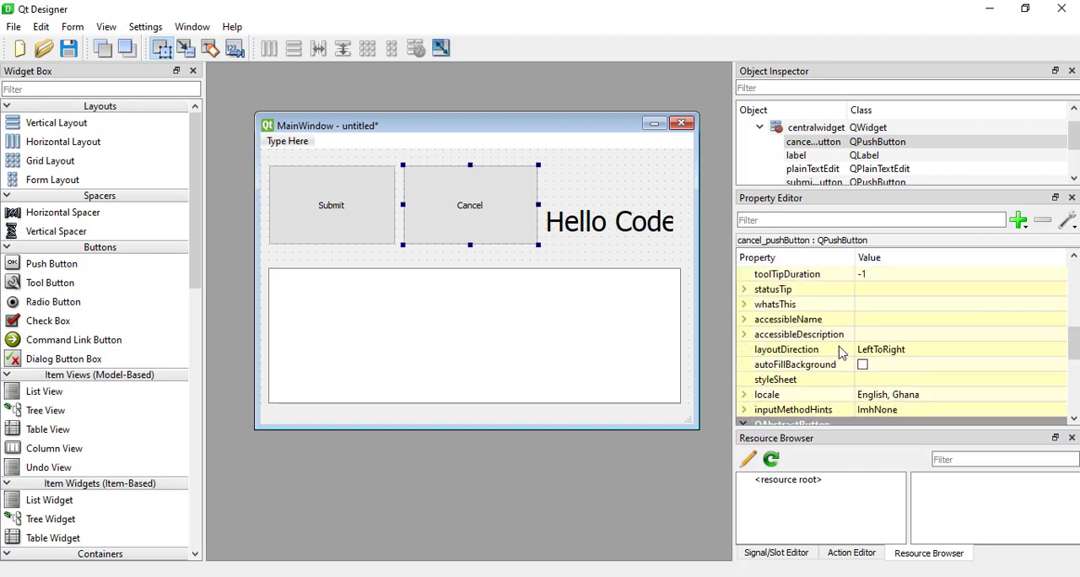
Examine the properties specific to the Hello Codebase label and those of the plain text edit.
click(588, 228)
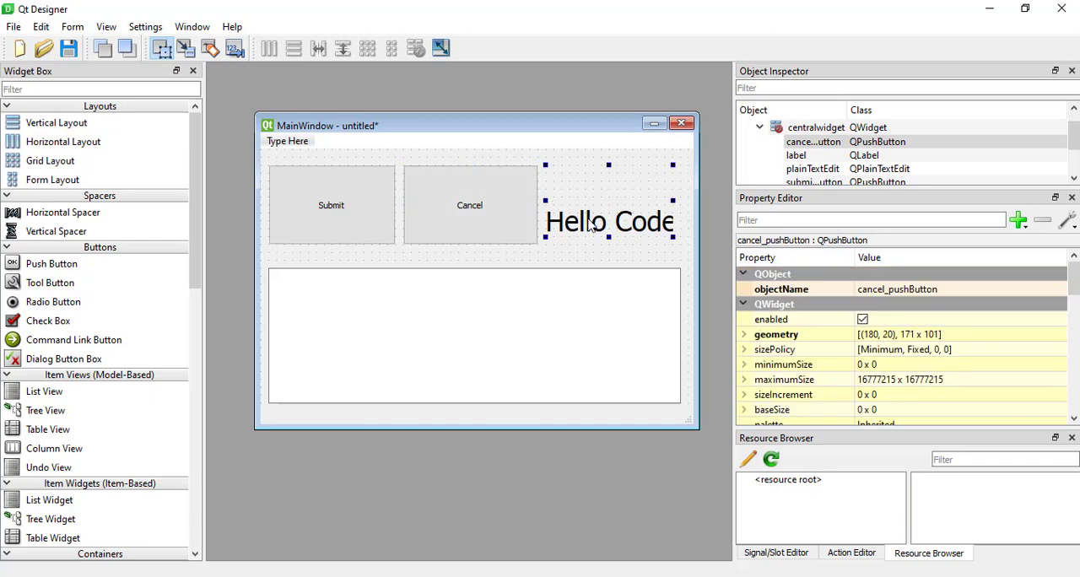
scroll(844, 336, down, 10)
scroll(844, 336, down, 1)
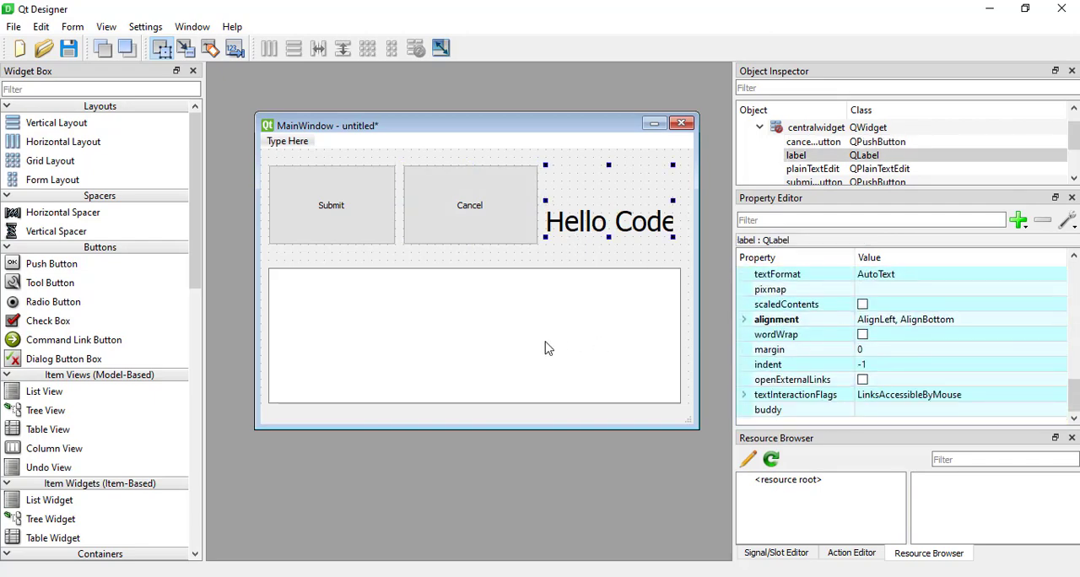
click(544, 348)
scroll(833, 333, down, 5)
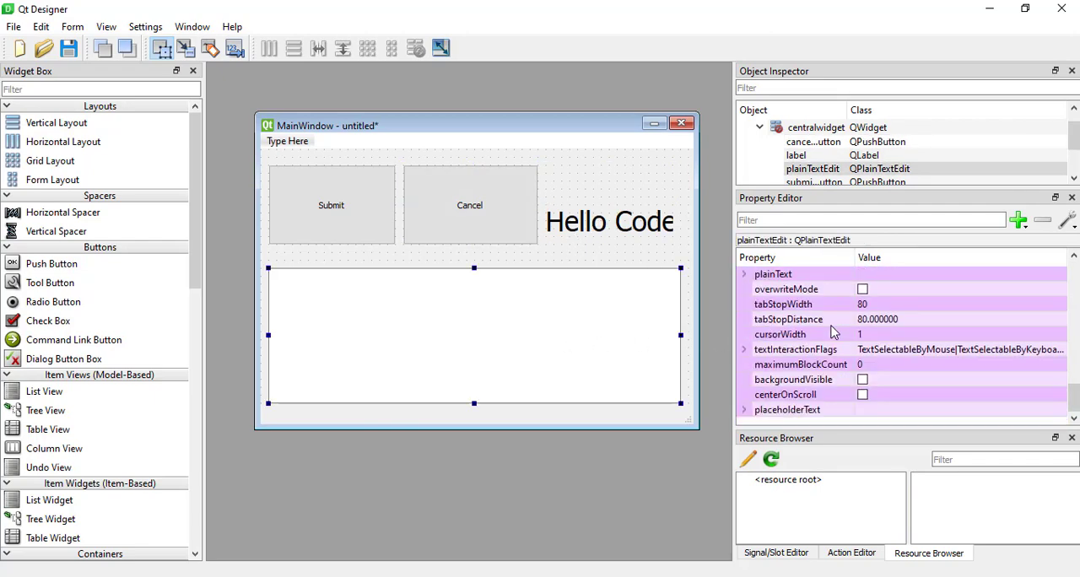
scroll(869, 371, up, 4)
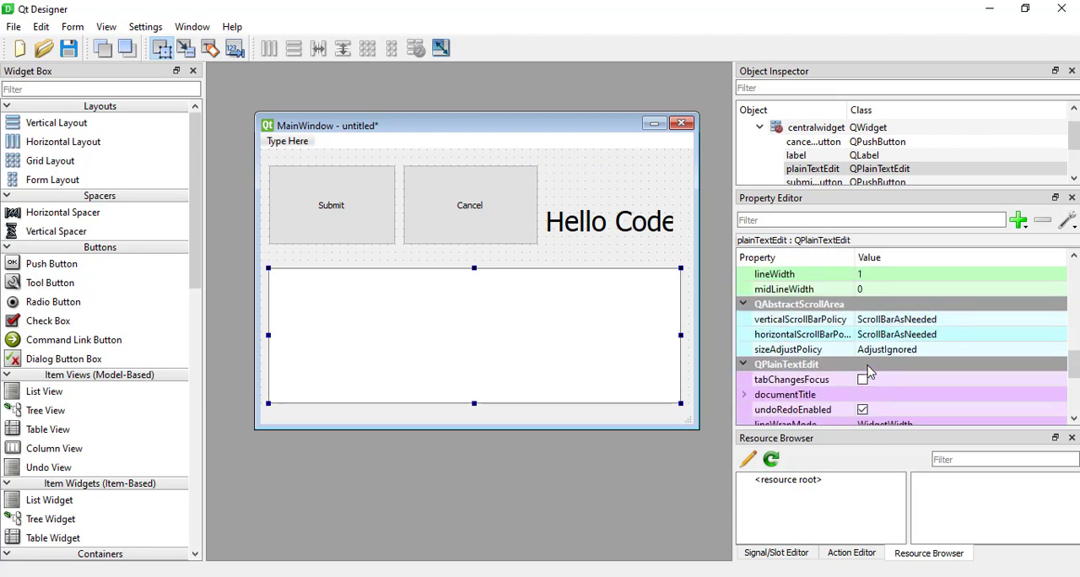
scroll(784, 392, down, 2)
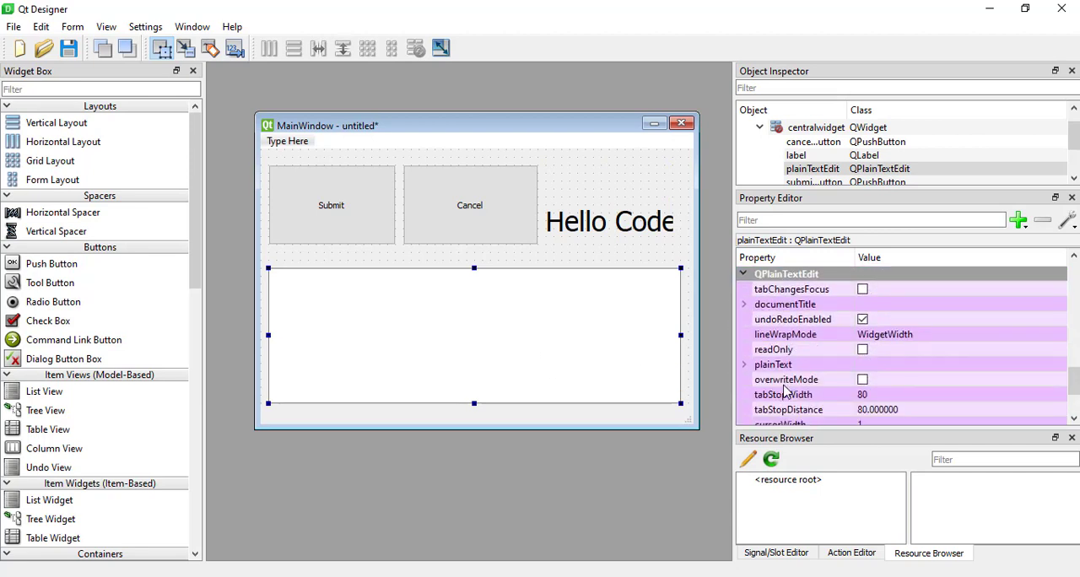
scroll(844, 394, down, 2)
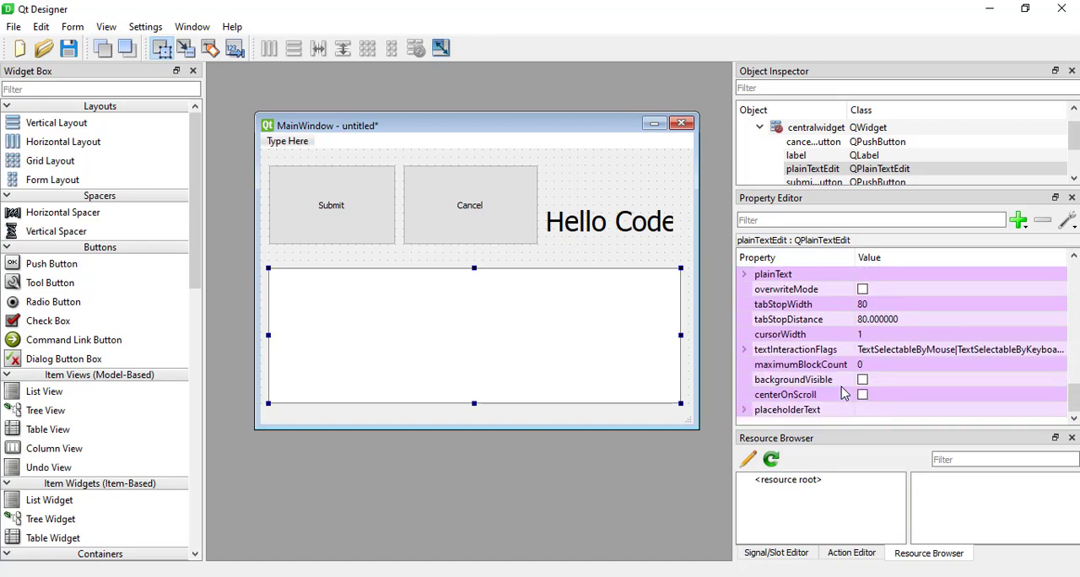
scroll(844, 395, up, 15)
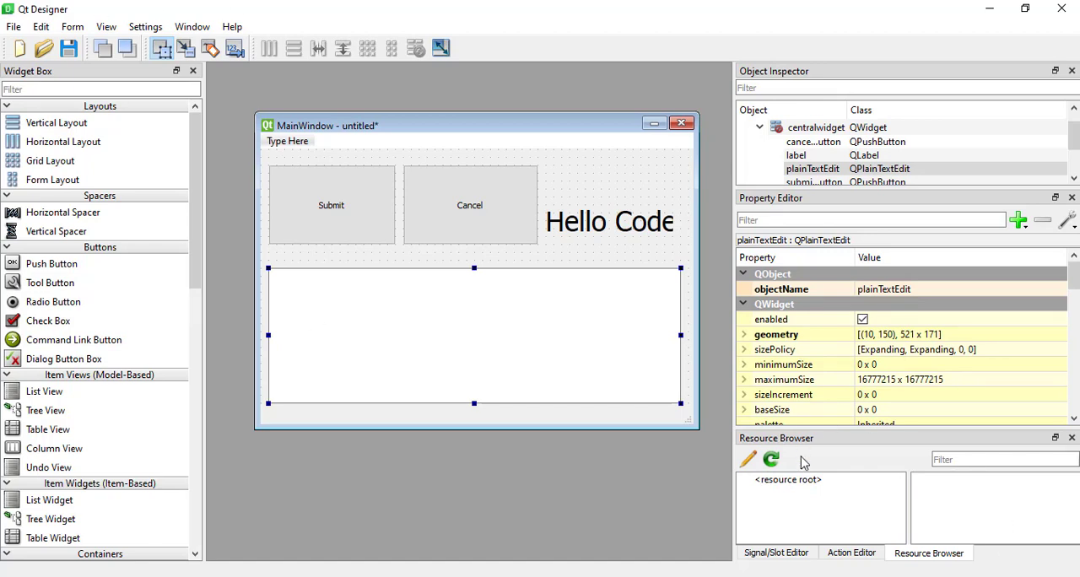
Look through the Action Editor and Resource Browser, return to the Signal/Slot Editor, and enlarge its area upwards.
click(776, 554)
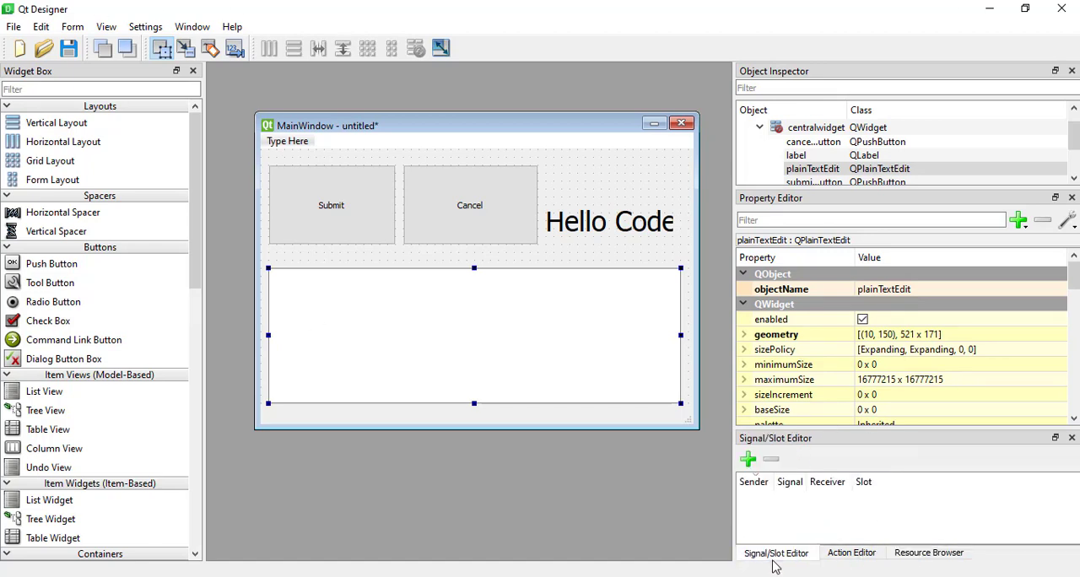
click(850, 555)
click(954, 556)
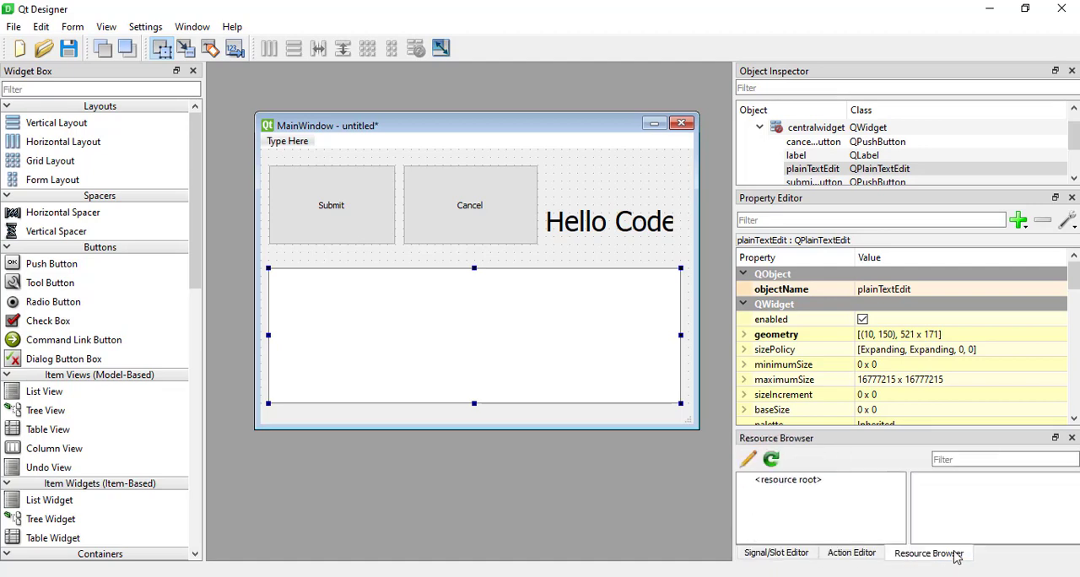
click(798, 555)
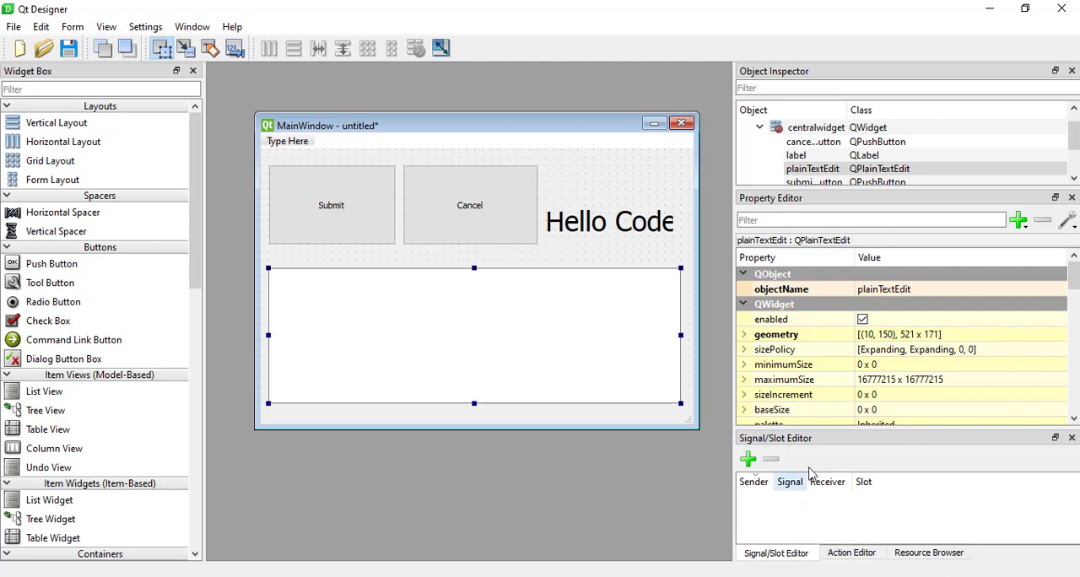
drag(862, 432, 865, 389)
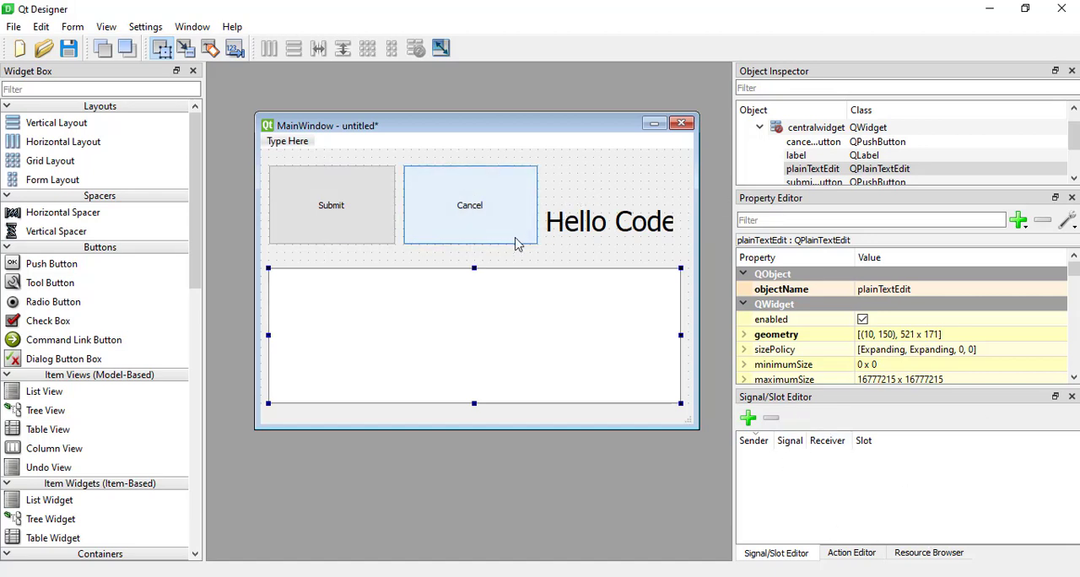
Select the Cancel button, preview the form in the default style, and close the preview.
click(491, 222)
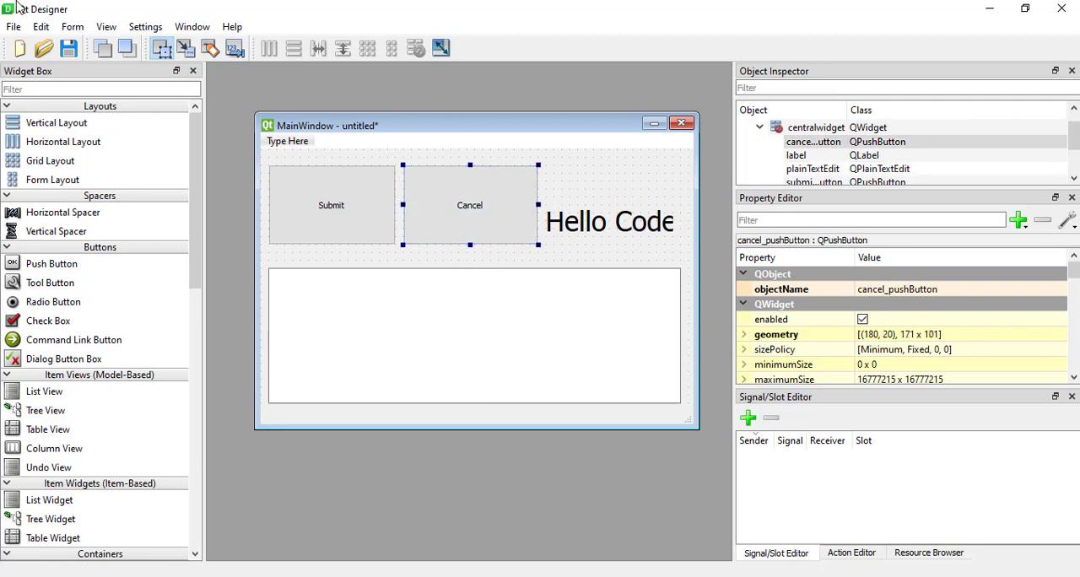
click(66, 32)
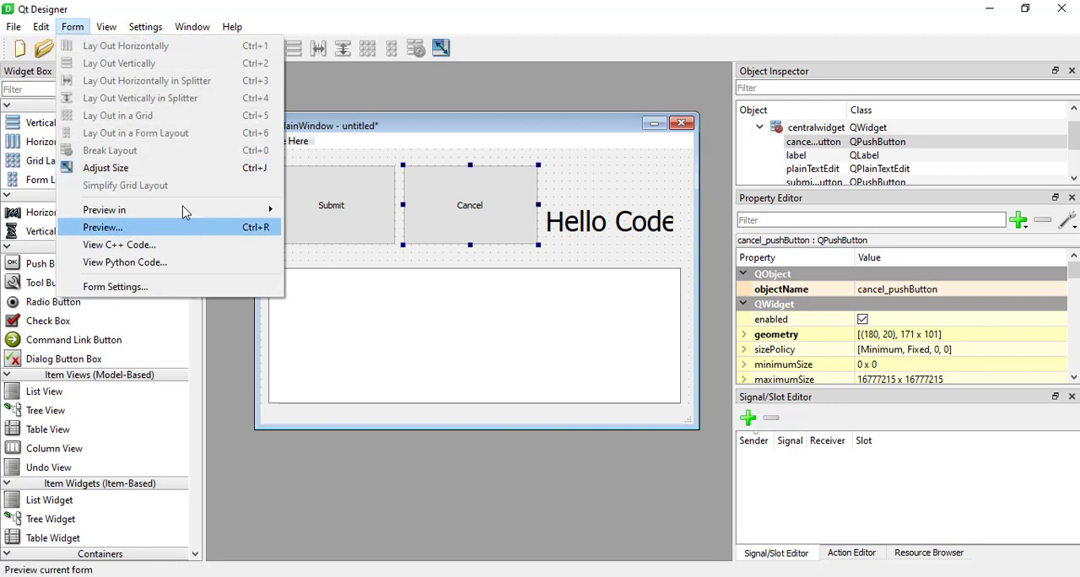
mouse_move(128, 211)
click(210, 227)
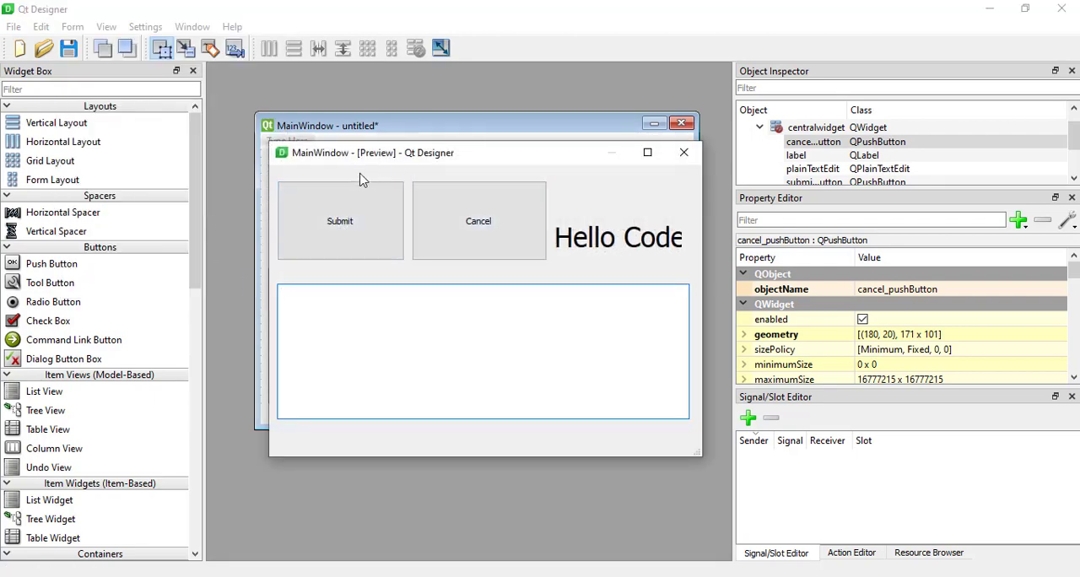
click(684, 153)
Preview the form in the windowsvista style and close the preview.
click(72, 27)
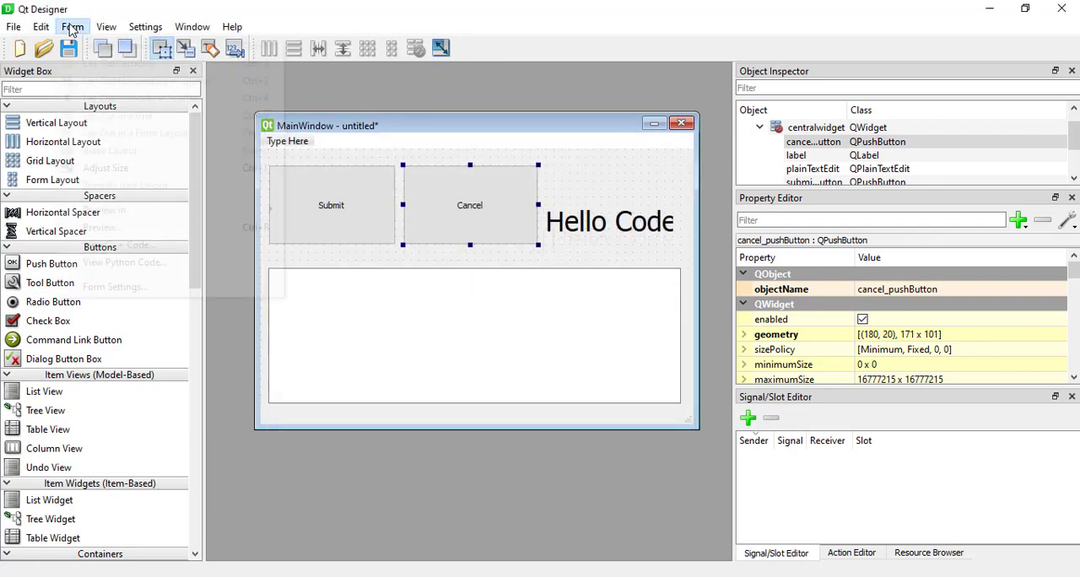
mouse_move(99, 211)
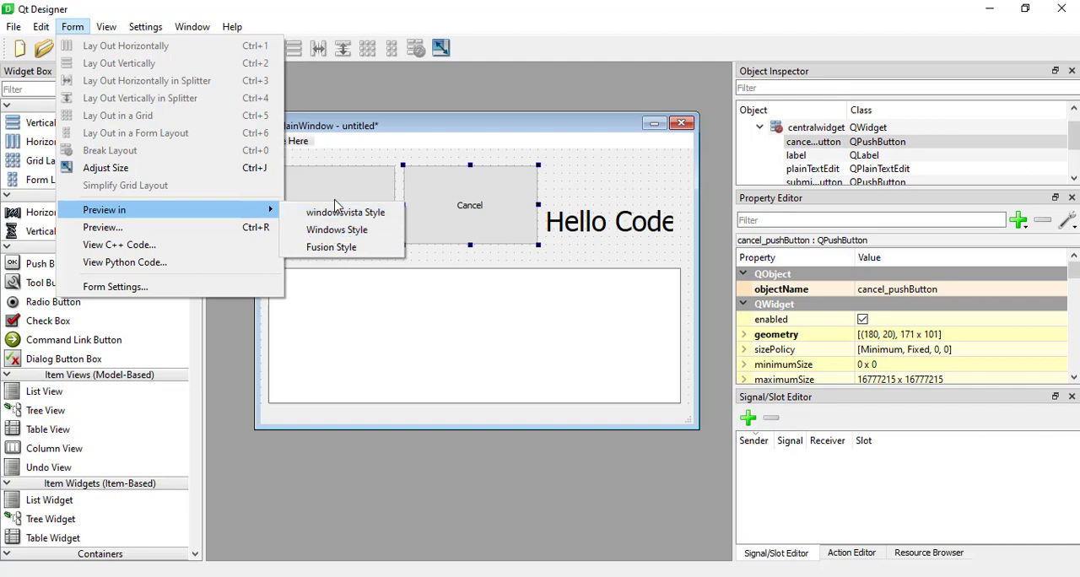
mouse_move(275, 210)
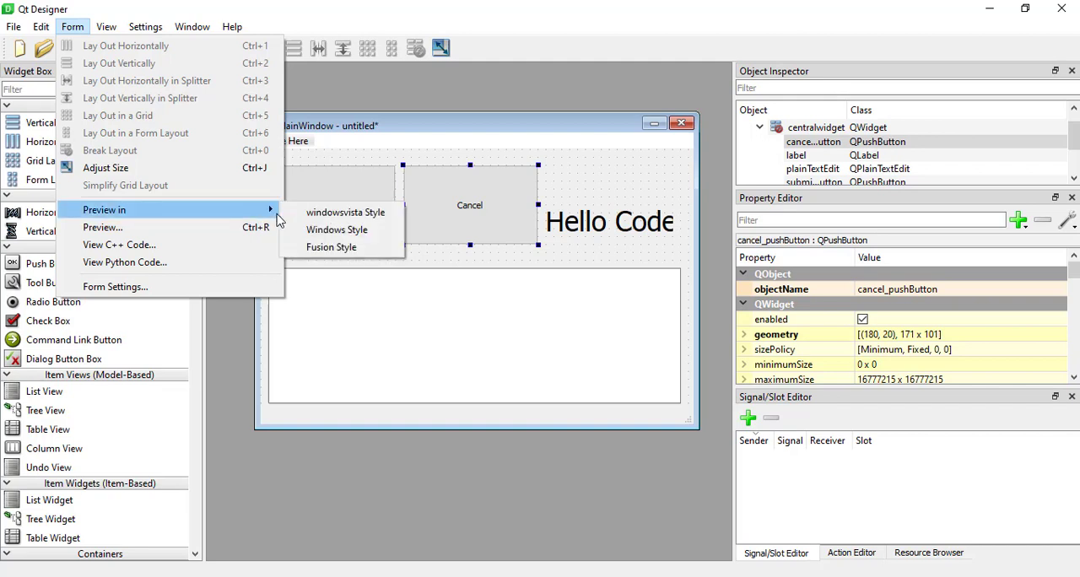
click(324, 213)
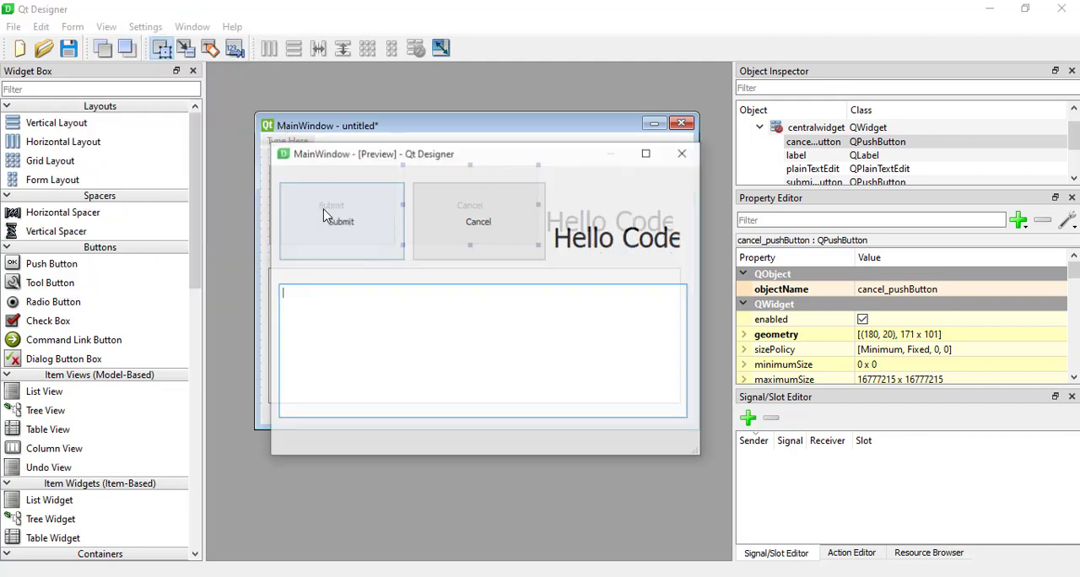
click(683, 168)
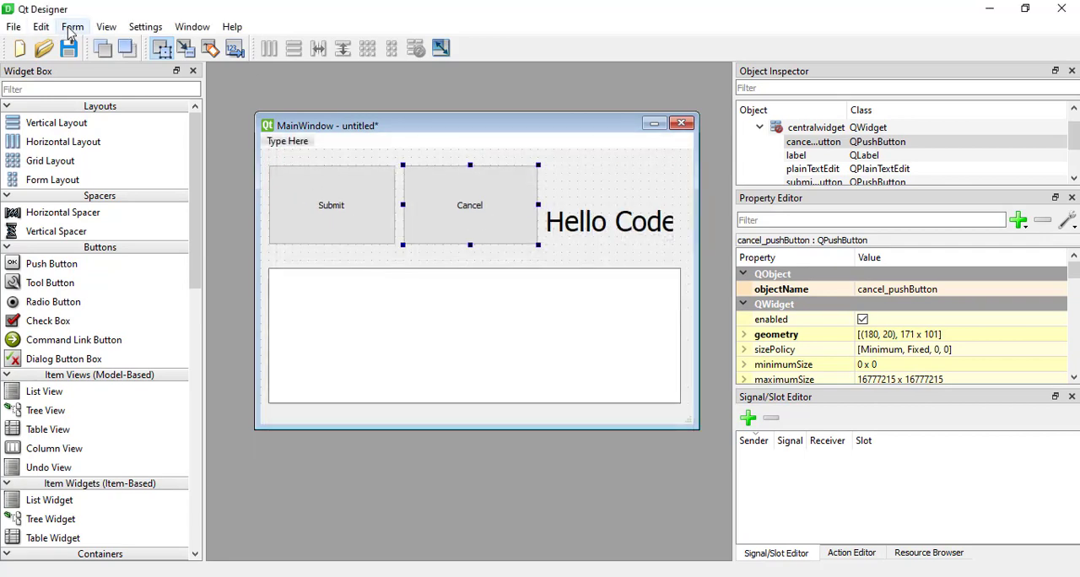
Preview the form in the Windows style, try its Cancel button, and close the preview.
click(72, 27)
mouse_move(253, 210)
click(355, 233)
drag(481, 154, 463, 129)
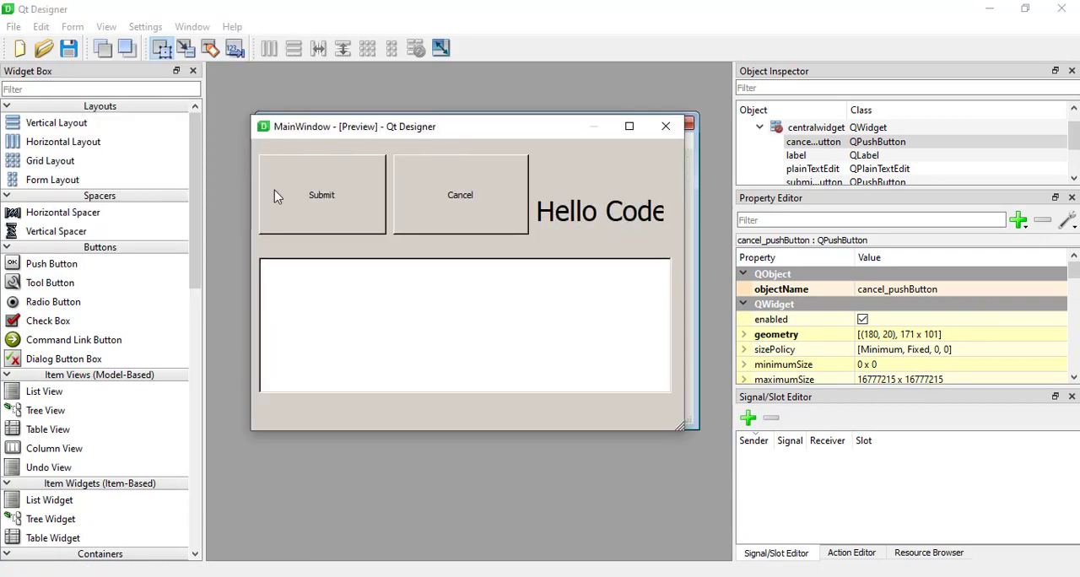
click(428, 189)
click(666, 126)
Preview the form in the Fusion style, try its Submit and Cancel buttons, and close the preview.
click(72, 26)
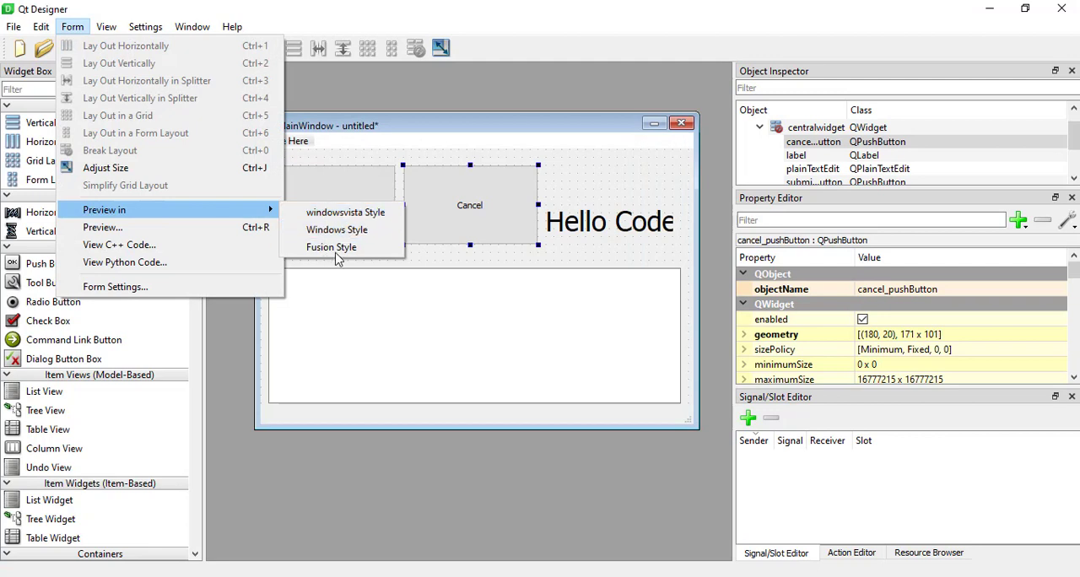
click(341, 248)
drag(475, 161, 457, 124)
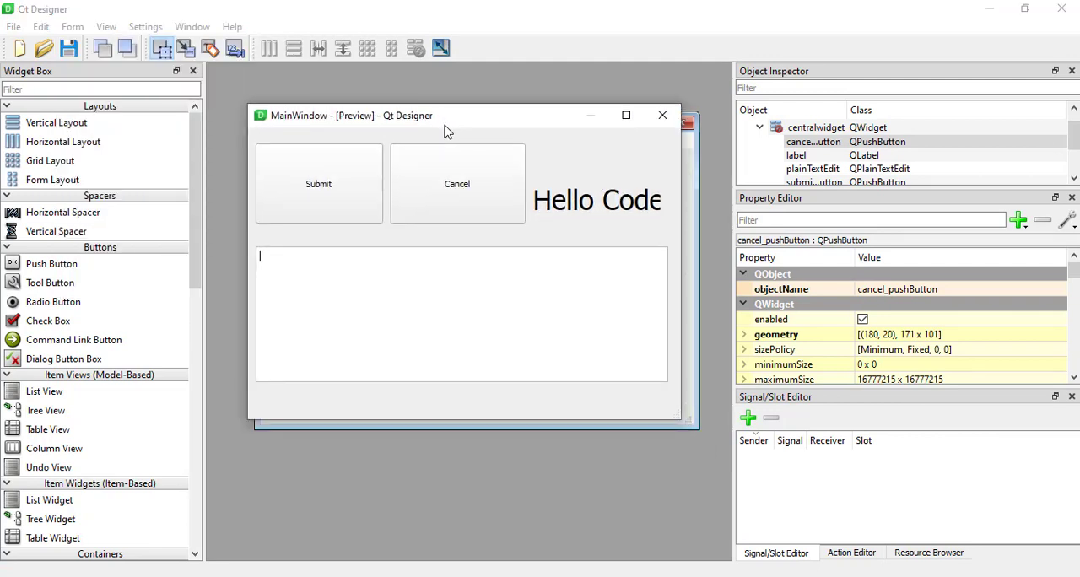
click(334, 189)
click(476, 200)
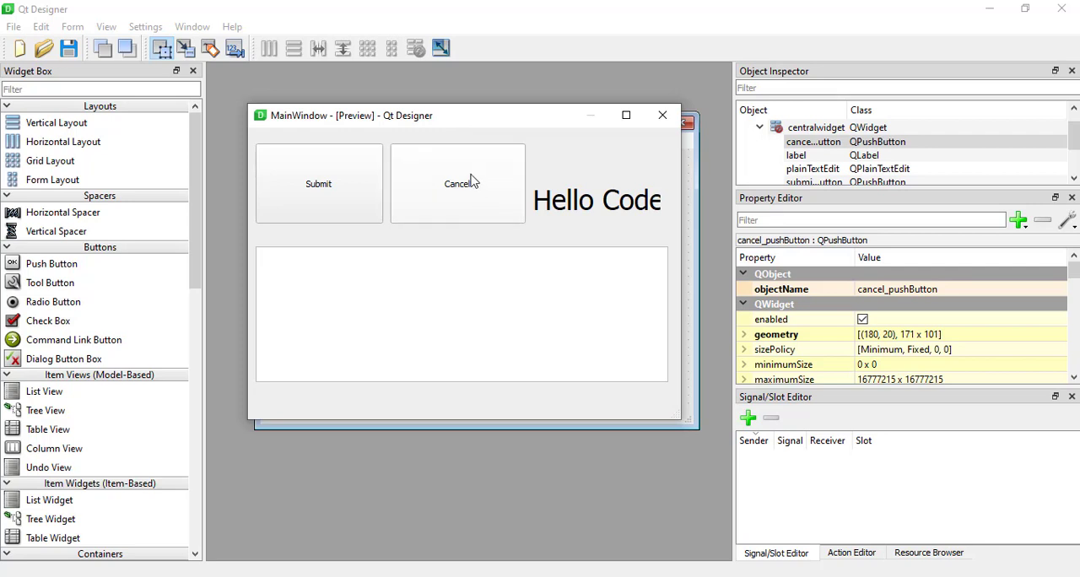
click(459, 177)
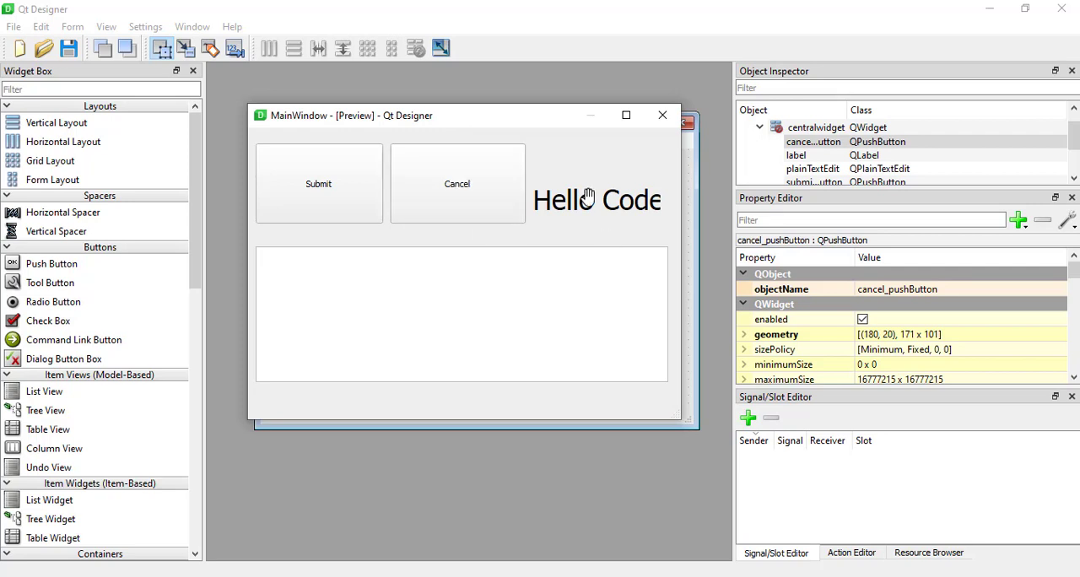
click(663, 116)
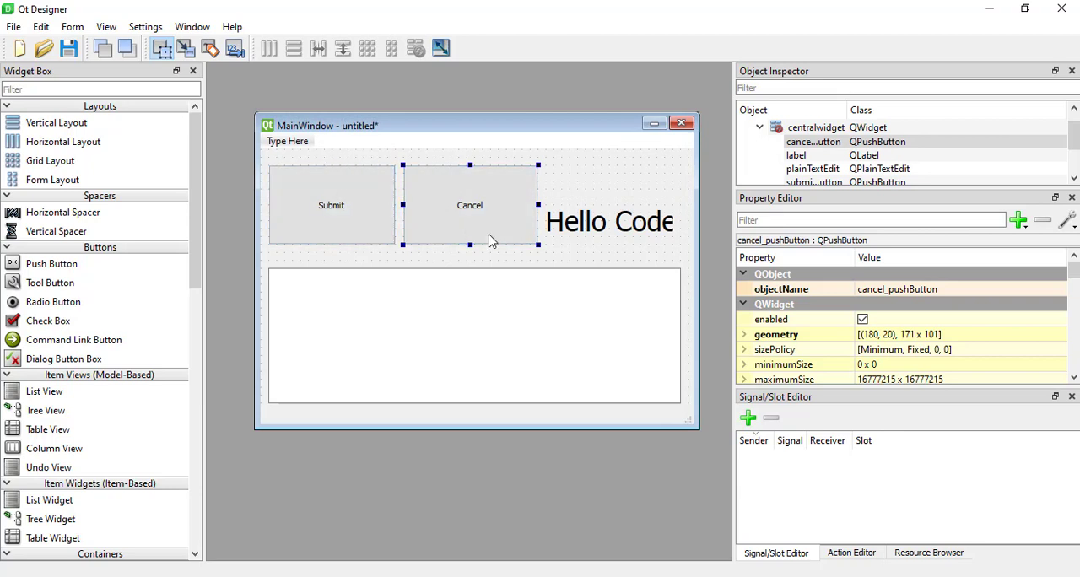
Expand the Submit button's font attributes and raise its point size to 20.
click(356, 221)
scroll(857, 334, down, 4)
scroll(857, 334, up, 4)
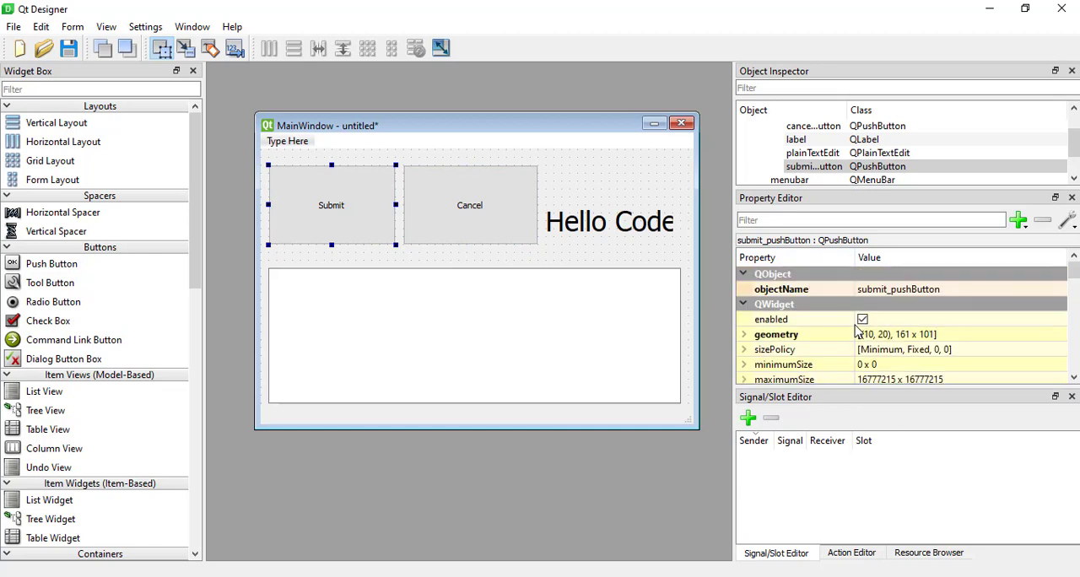
scroll(856, 332, down, 4)
scroll(859, 331, up, 2)
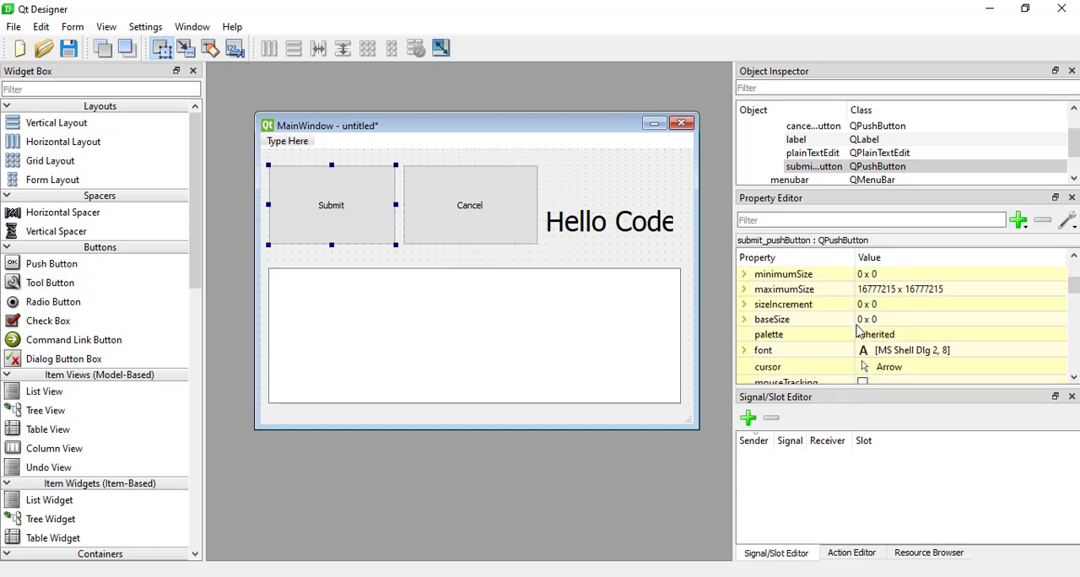
click(744, 350)
scroll(800, 338, down, 2)
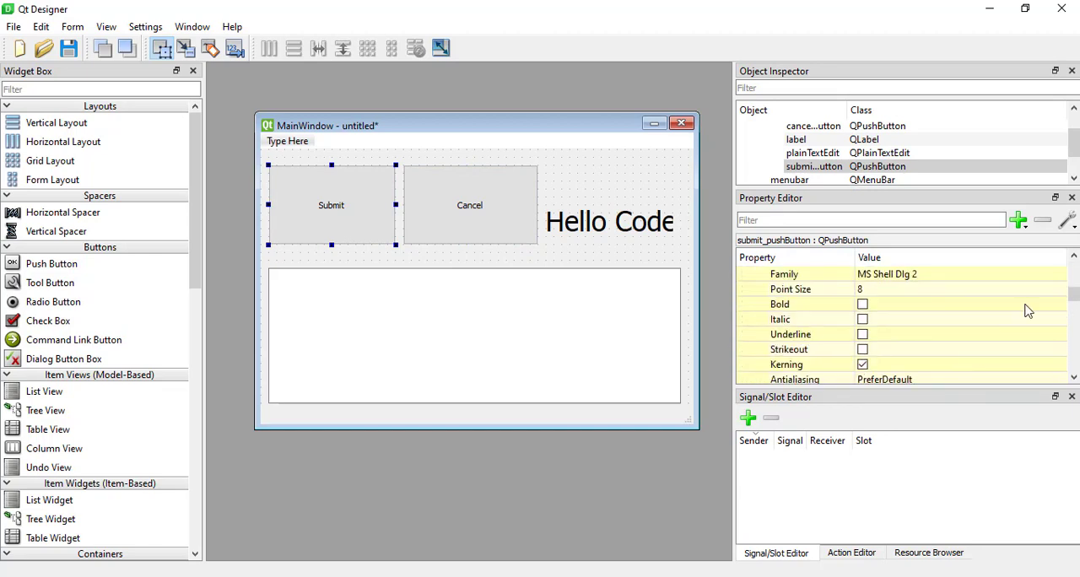
click(1058, 291)
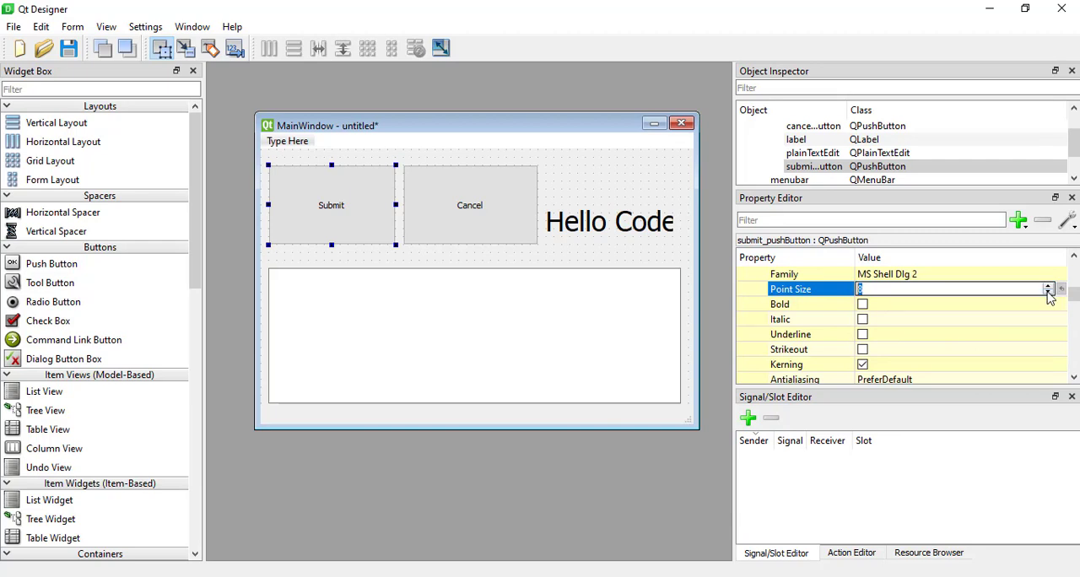
click(1048, 286)
click(1049, 286)
click(1049, 286)
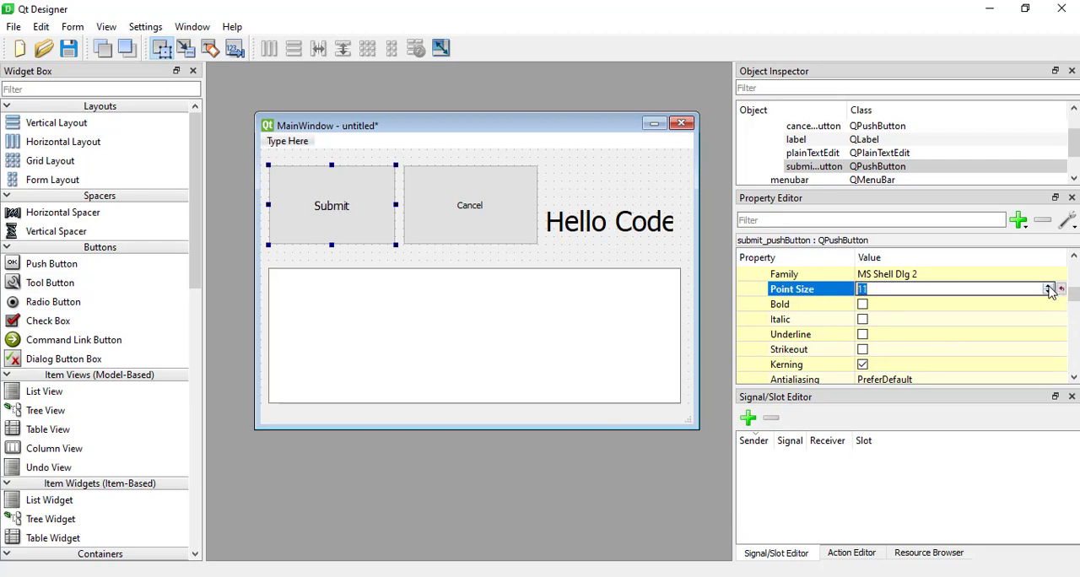
click(1049, 287)
click(1049, 287)
click(1049, 287)
click(1049, 287)
click(1049, 287)
click(1049, 287)
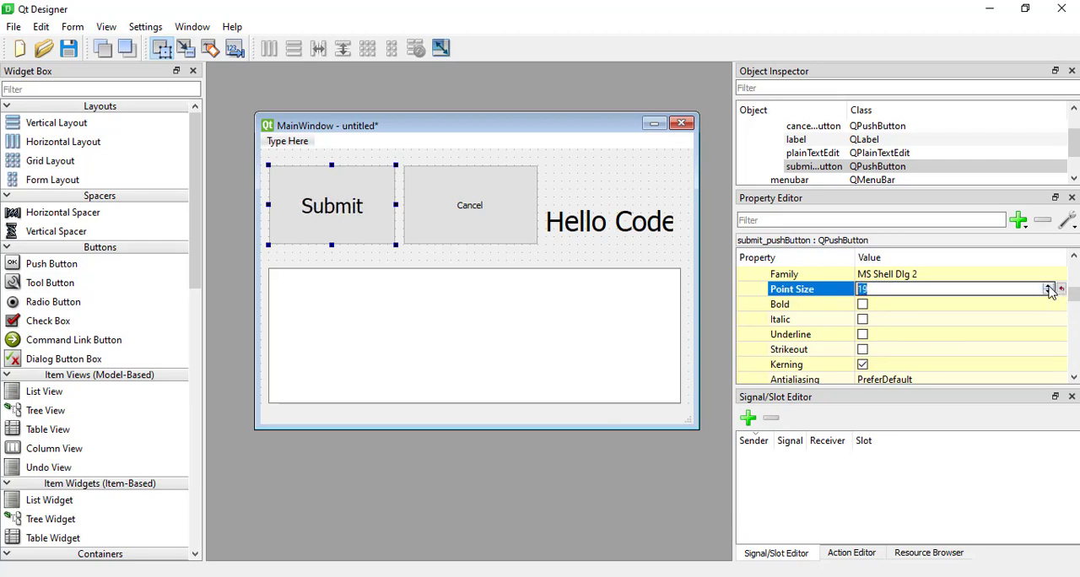
click(1049, 287)
click(1048, 287)
Set the Cancel button's font point size to 20, then select the plain text edit.
click(487, 239)
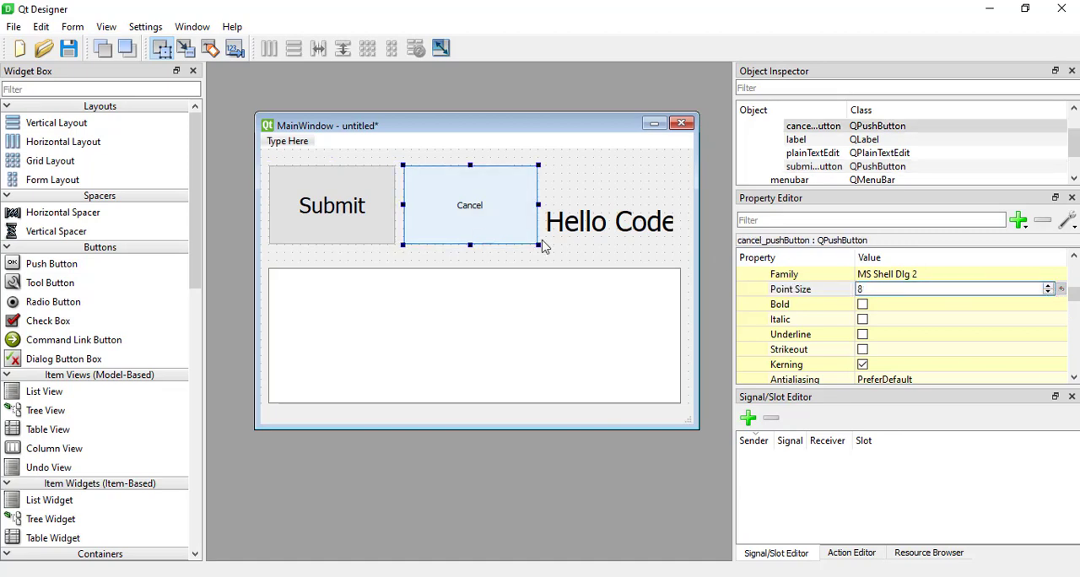
click(886, 288)
click(806, 290)
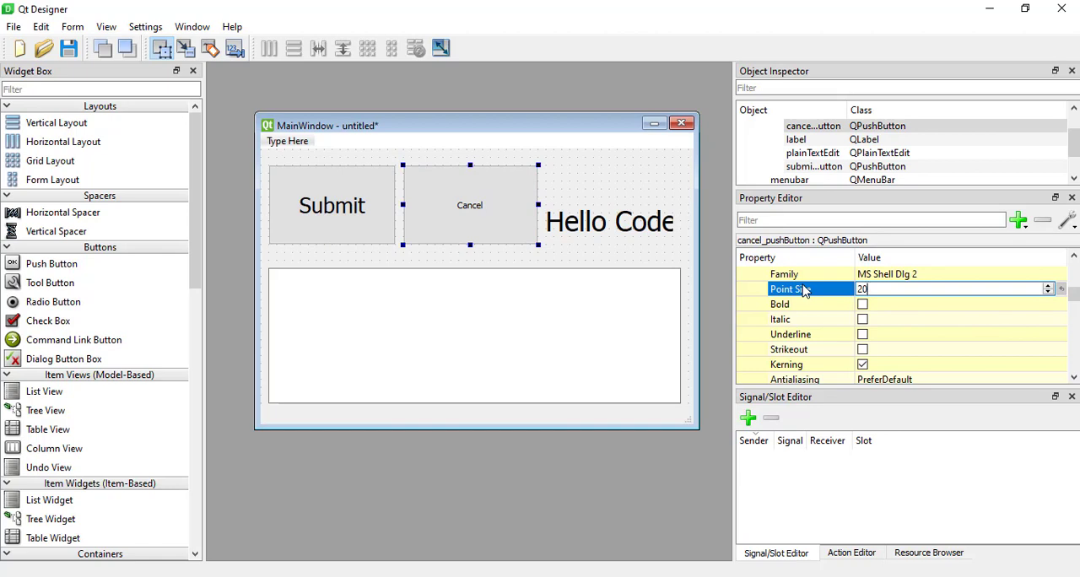
key(Return)
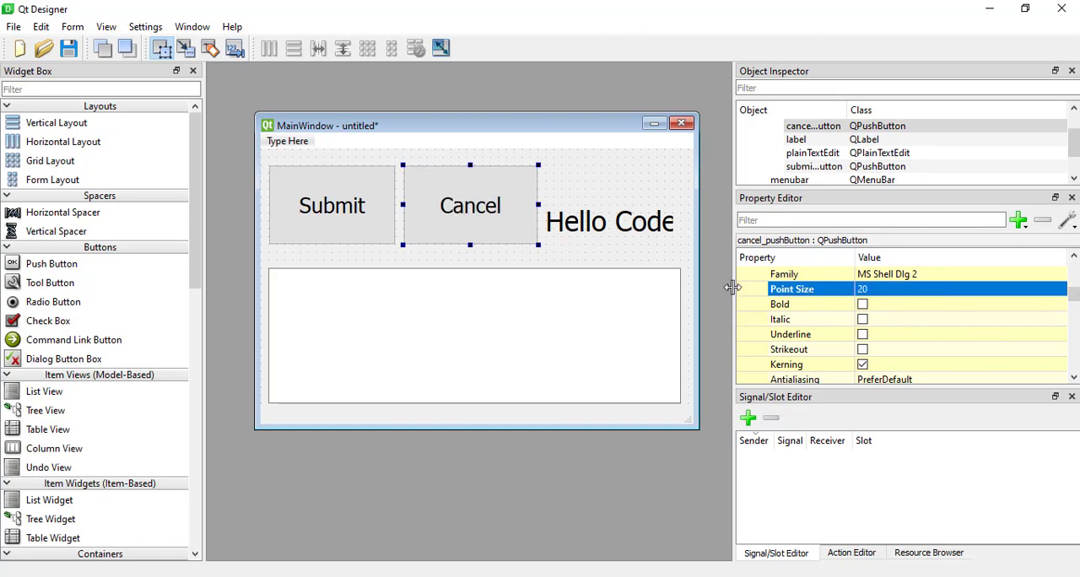
click(390, 295)
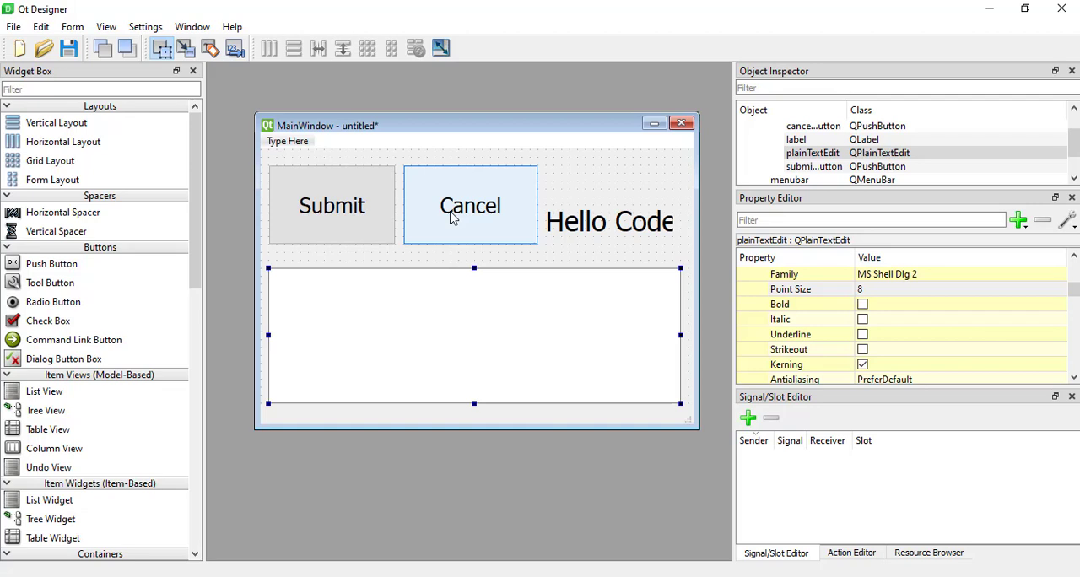
Add a signal/slot connection, widen the sender column, and choose cancel_pushButton as the sender.
click(749, 418)
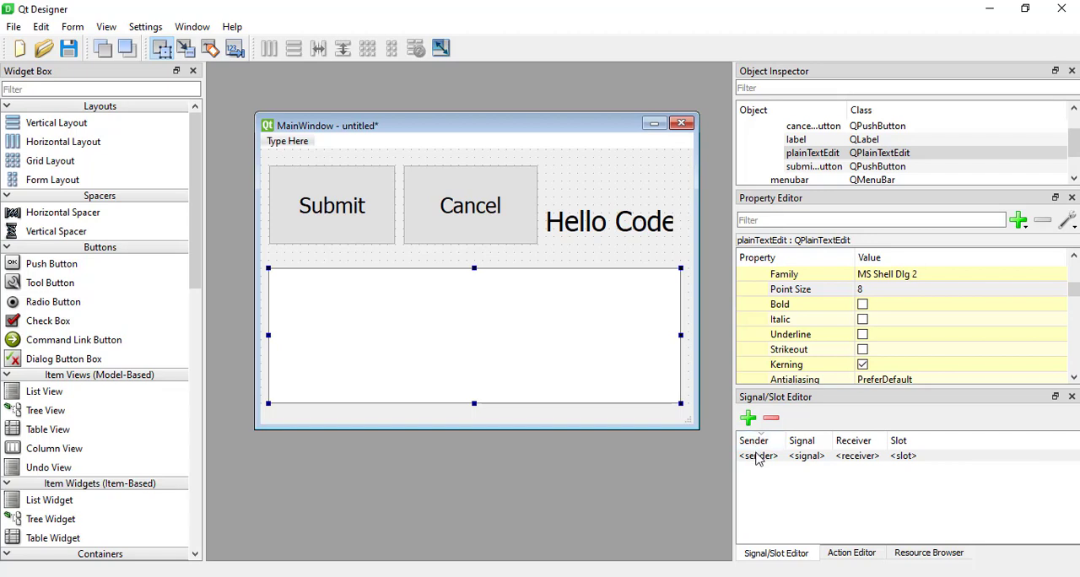
click(759, 456)
click(759, 456)
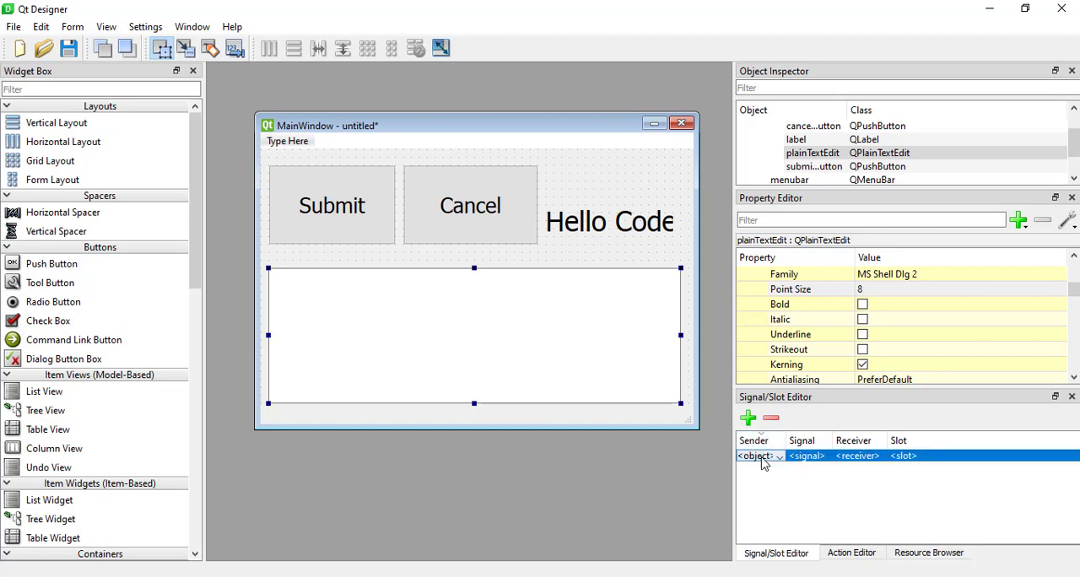
drag(733, 454, 707, 453)
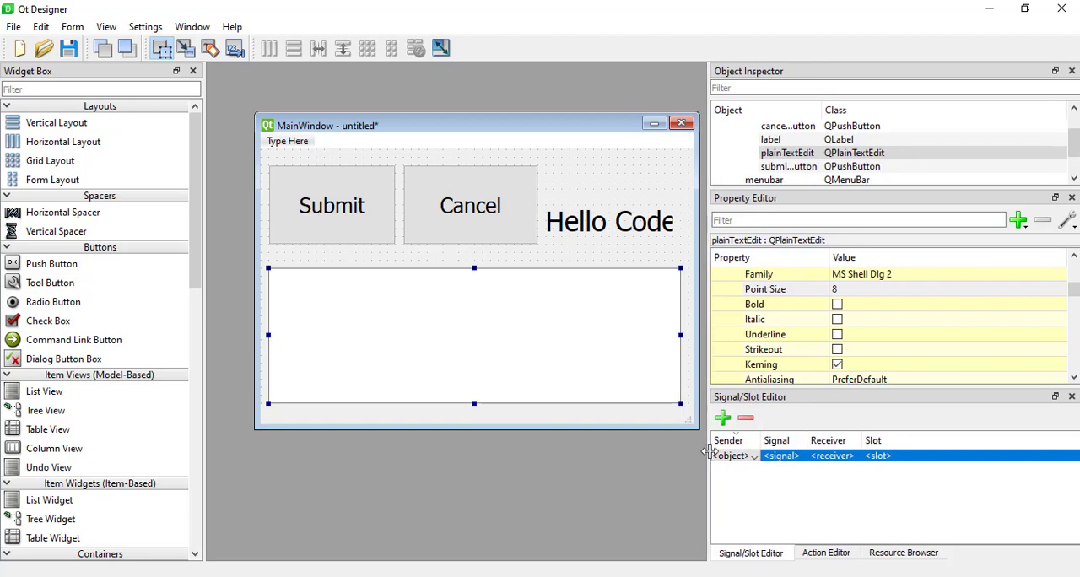
drag(761, 434, 817, 429)
click(770, 457)
click(770, 457)
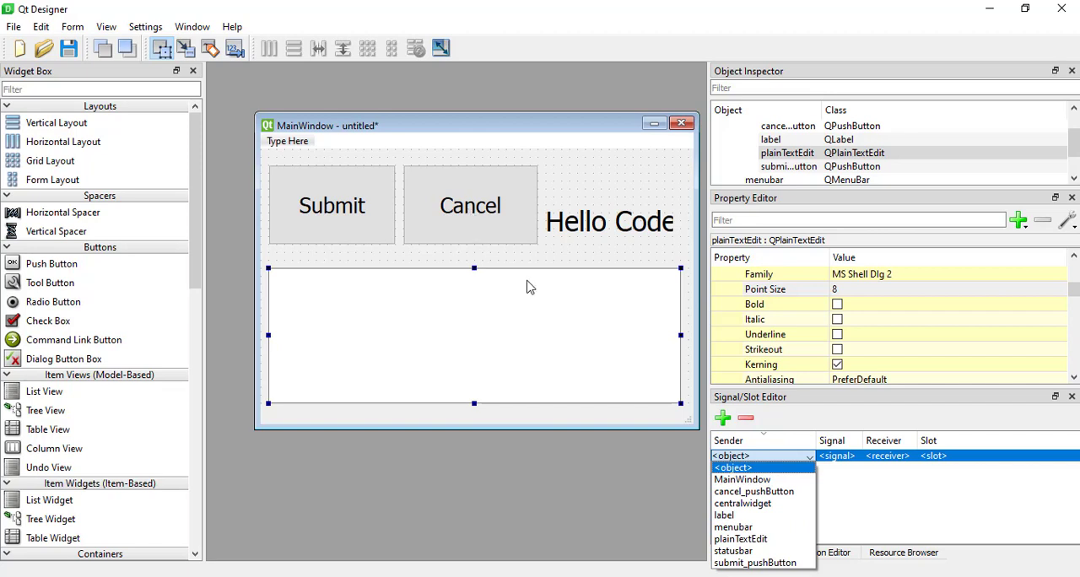
click(761, 492)
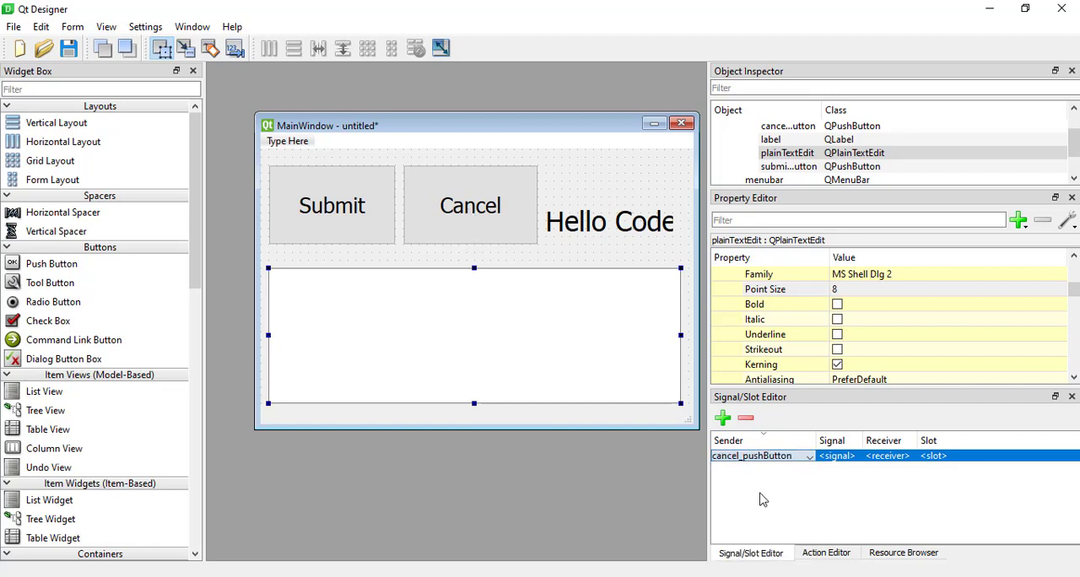
click(850, 458)
click(852, 458)
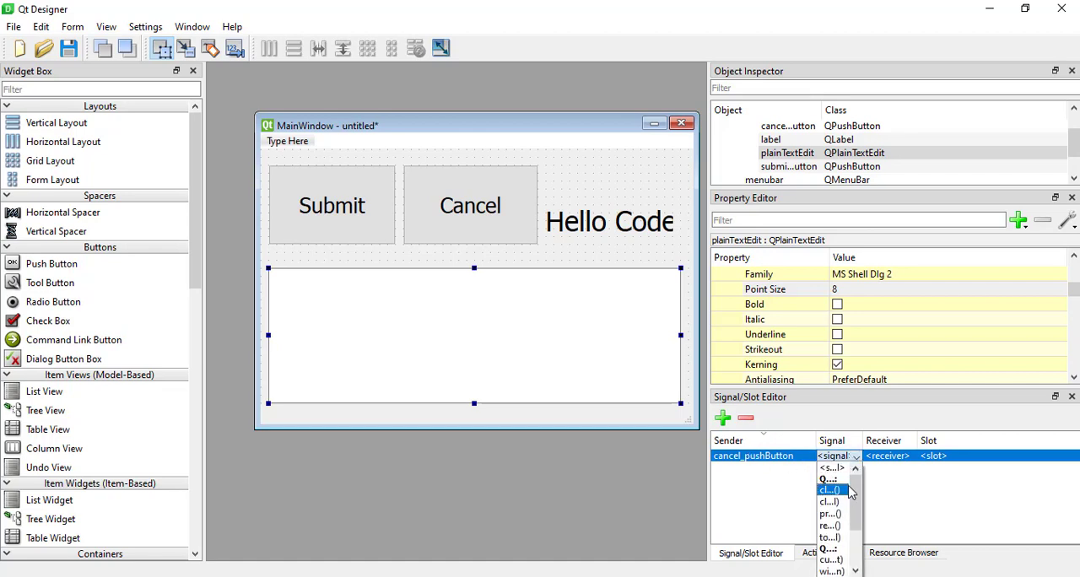
scroll(831, 515, down, 2)
scroll(832, 532, up, 2)
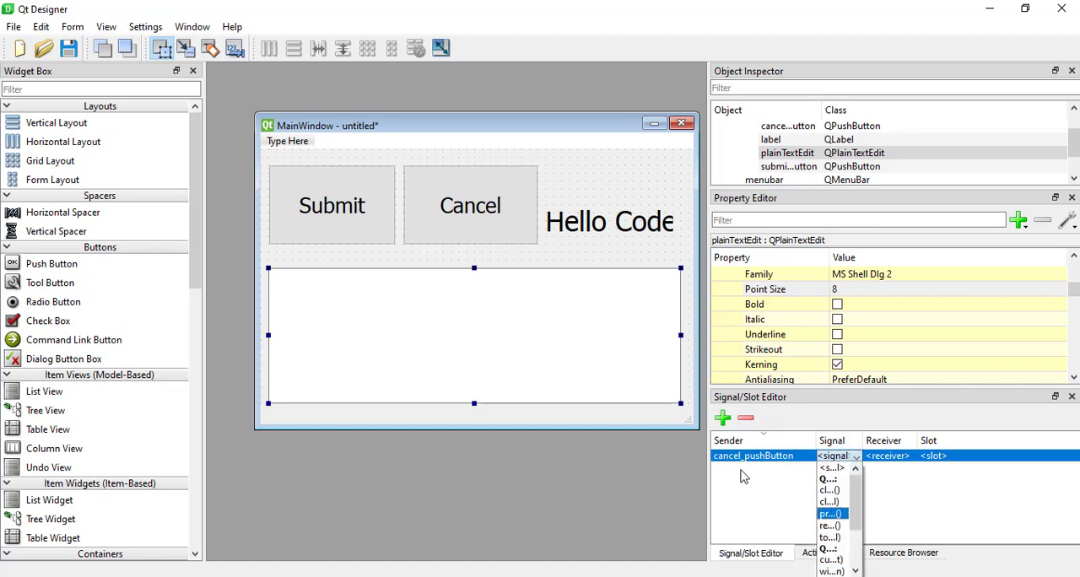
click(707, 413)
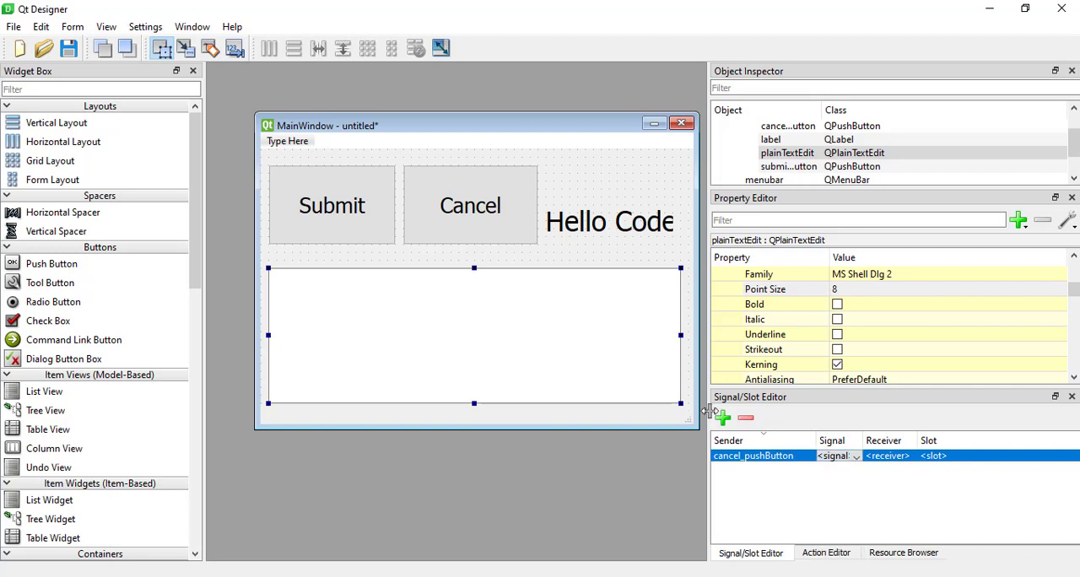
Widen the Signal/Slot Editor and its signal column, and set the cancel_pushButton connection's signal to clicked().
drag(707, 414, 422, 375)
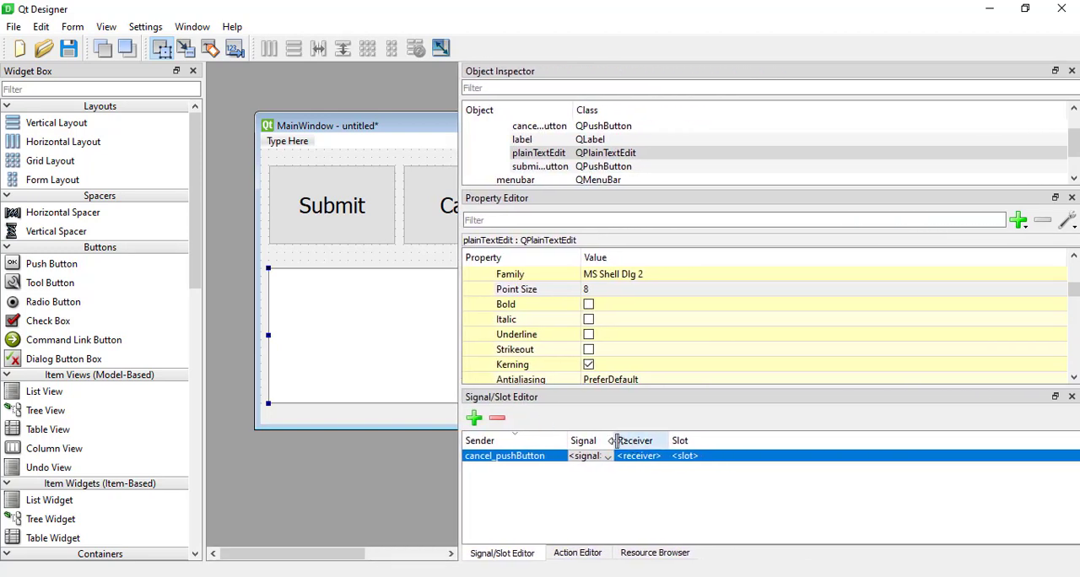
drag(617, 439, 894, 435)
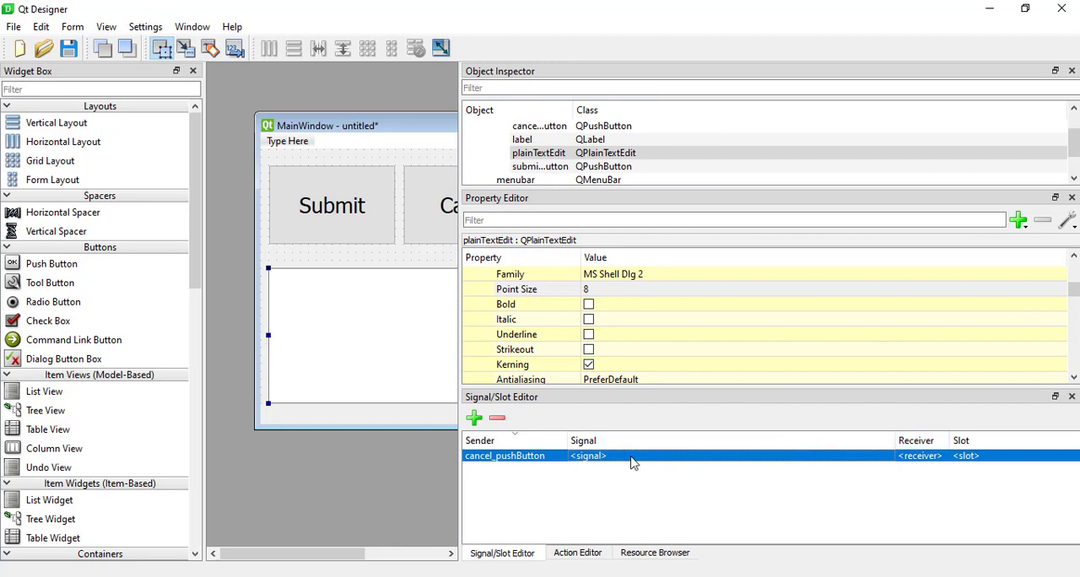
click(623, 459)
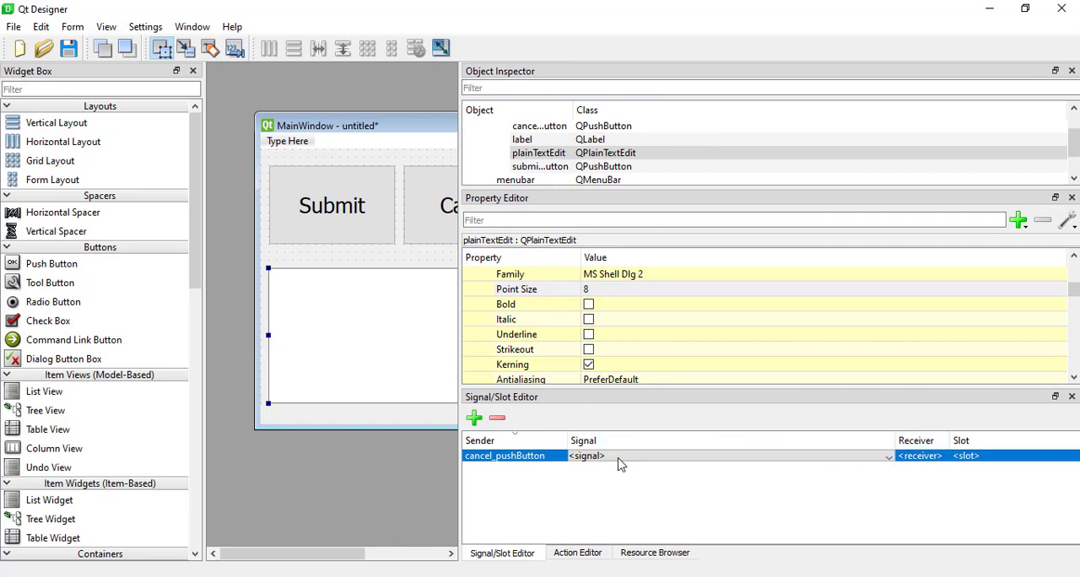
click(621, 460)
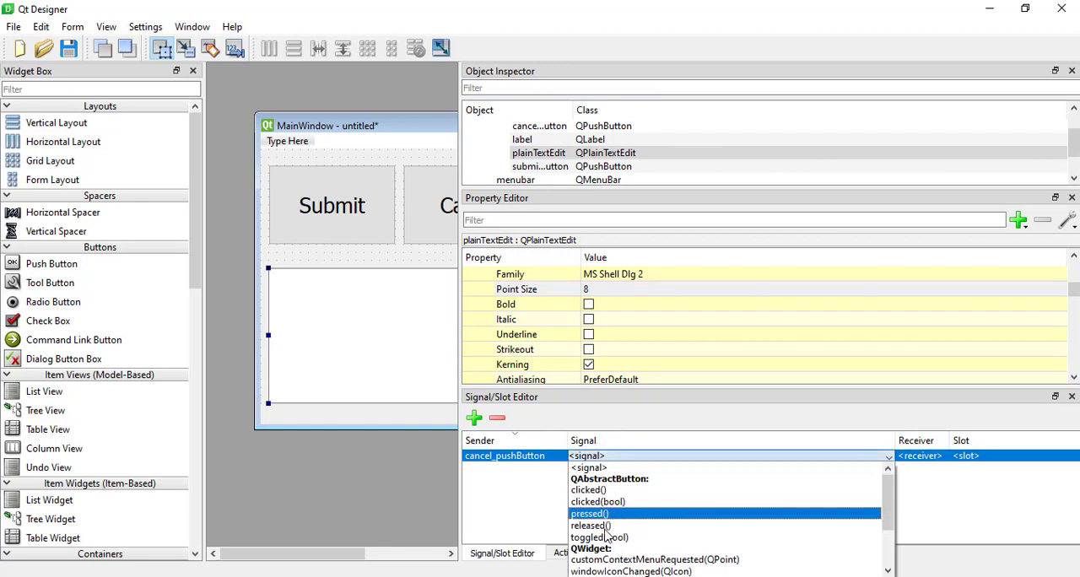
scroll(620, 521, down, 2)
scroll(625, 518, up, 2)
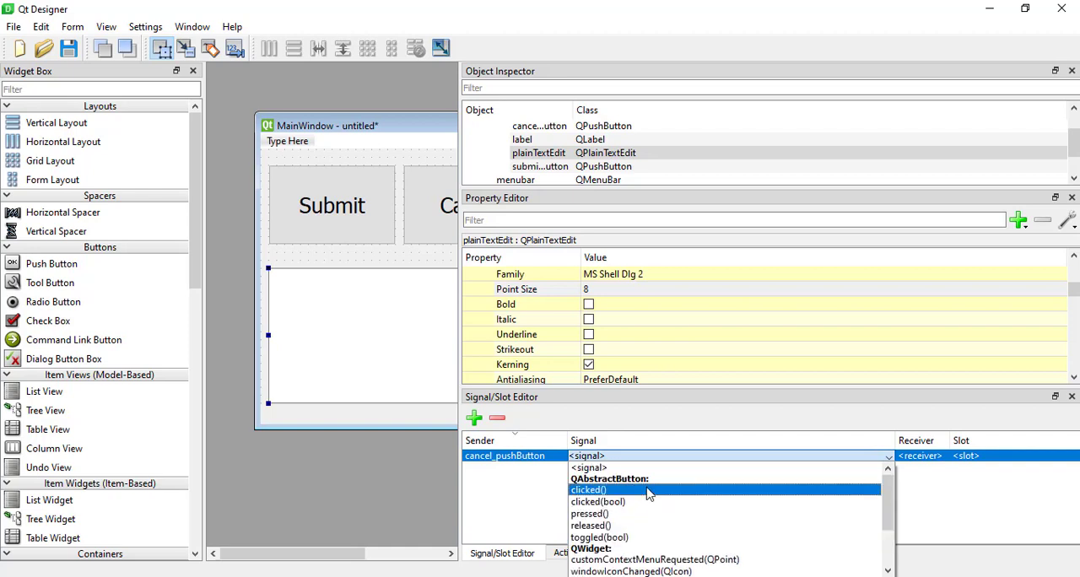
click(649, 491)
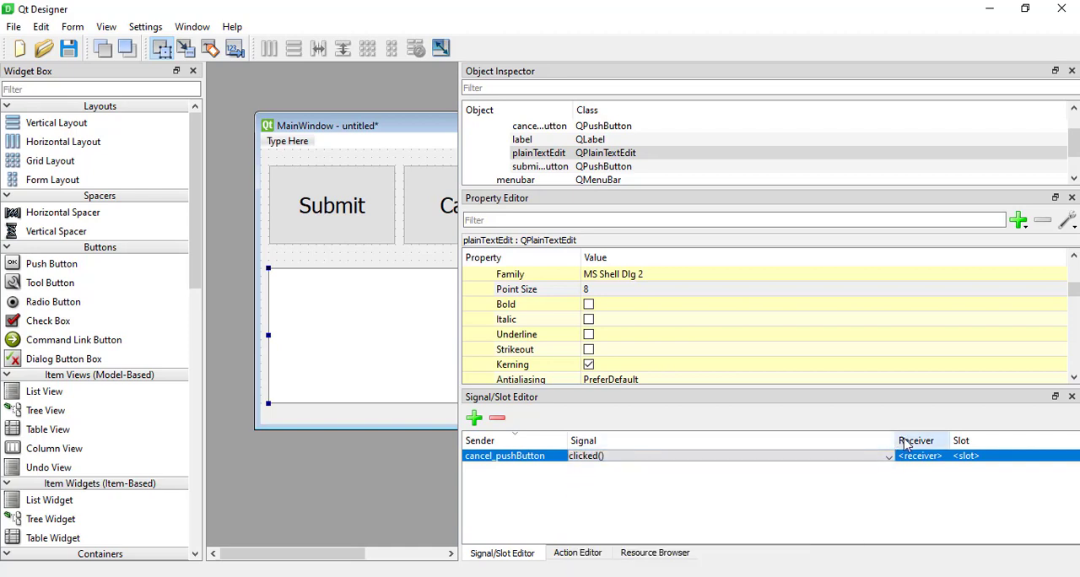
Resize the signal and receiver columns, and set the cancel_pushButton connection's receiver to MainWindow.
drag(893, 441, 1013, 441)
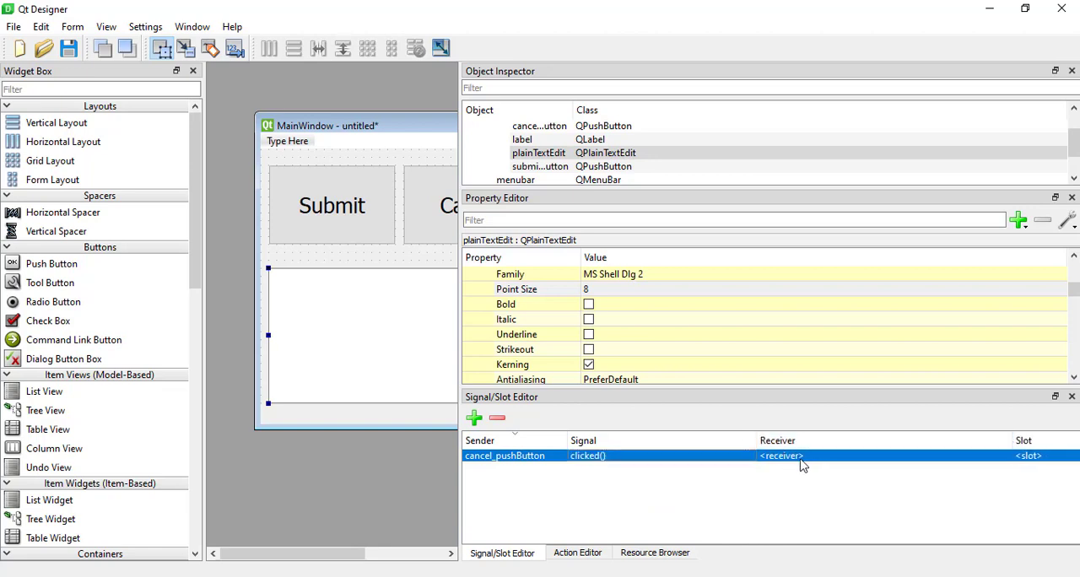
drag(756, 441, 639, 441)
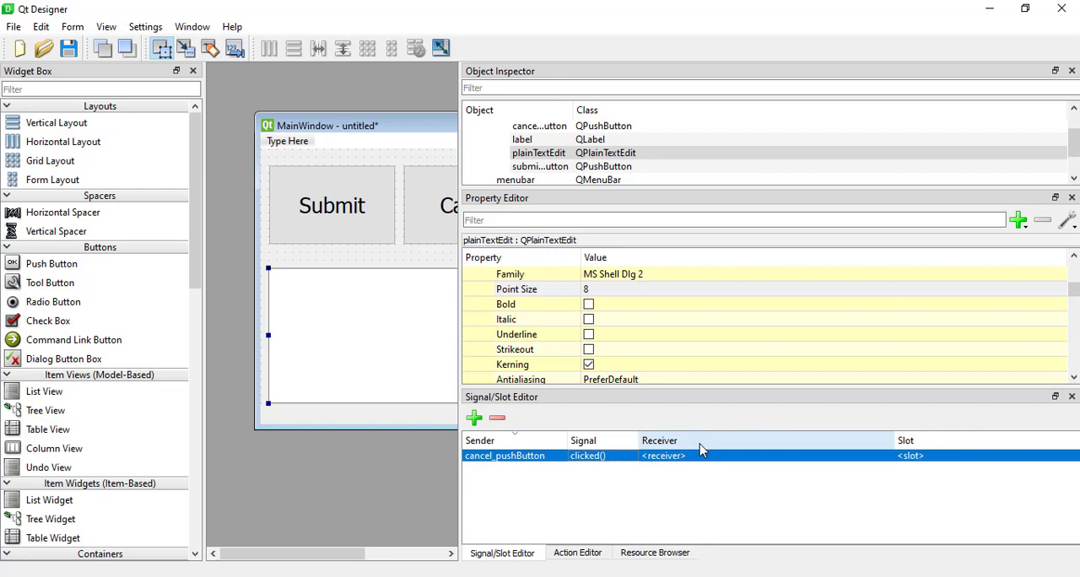
click(707, 459)
click(707, 459)
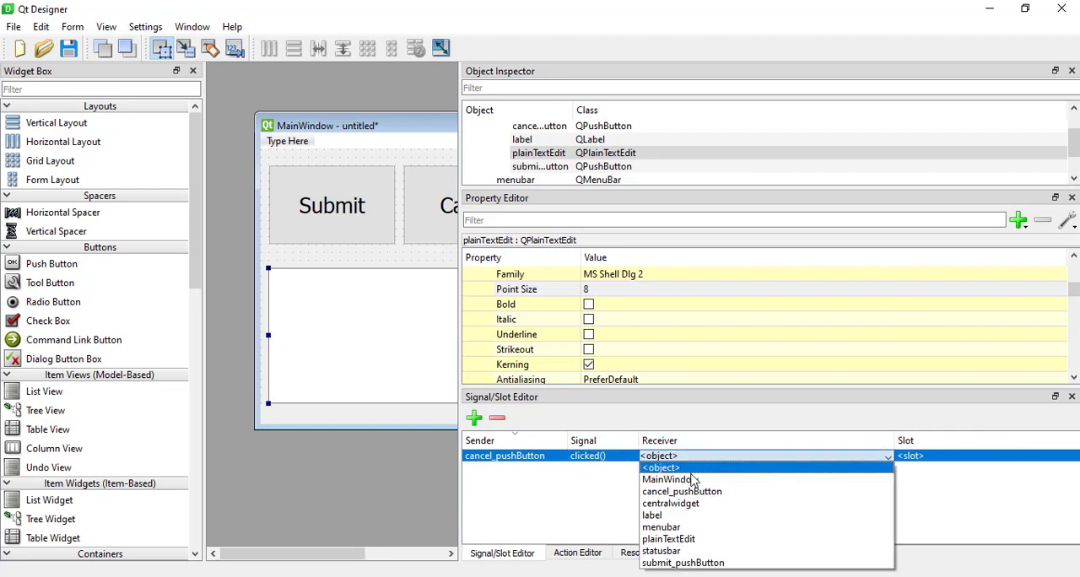
click(689, 481)
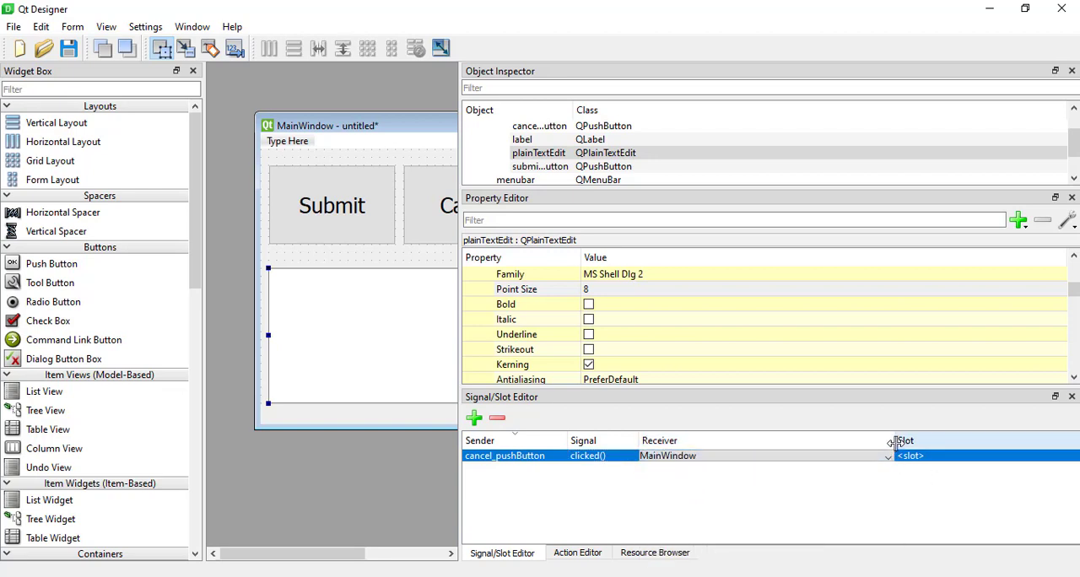
Narrow the receiver column and set the cancel_pushButton connection's slot to close().
drag(894, 440, 783, 441)
click(825, 459)
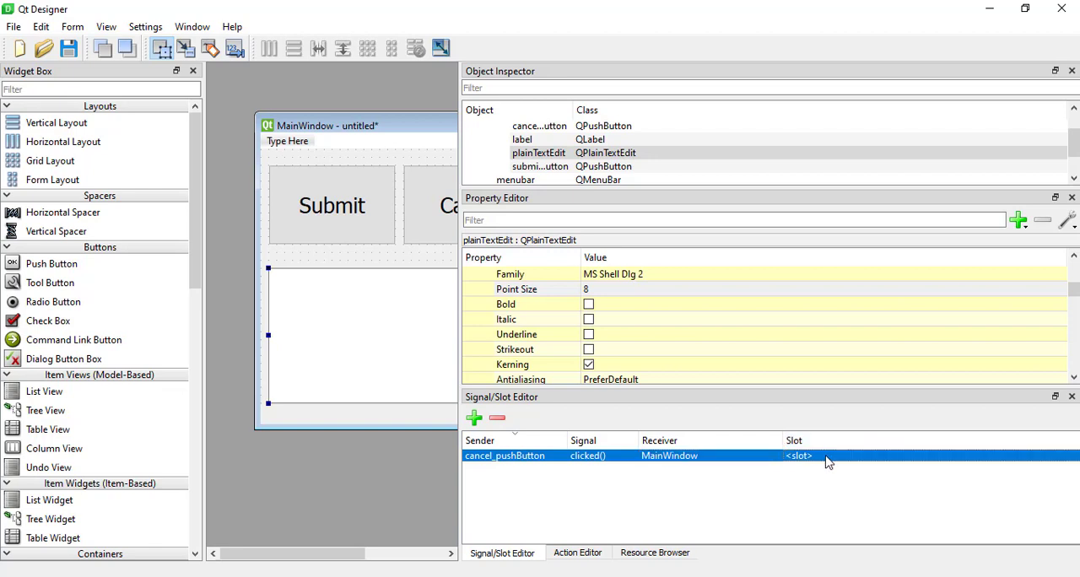
click(825, 460)
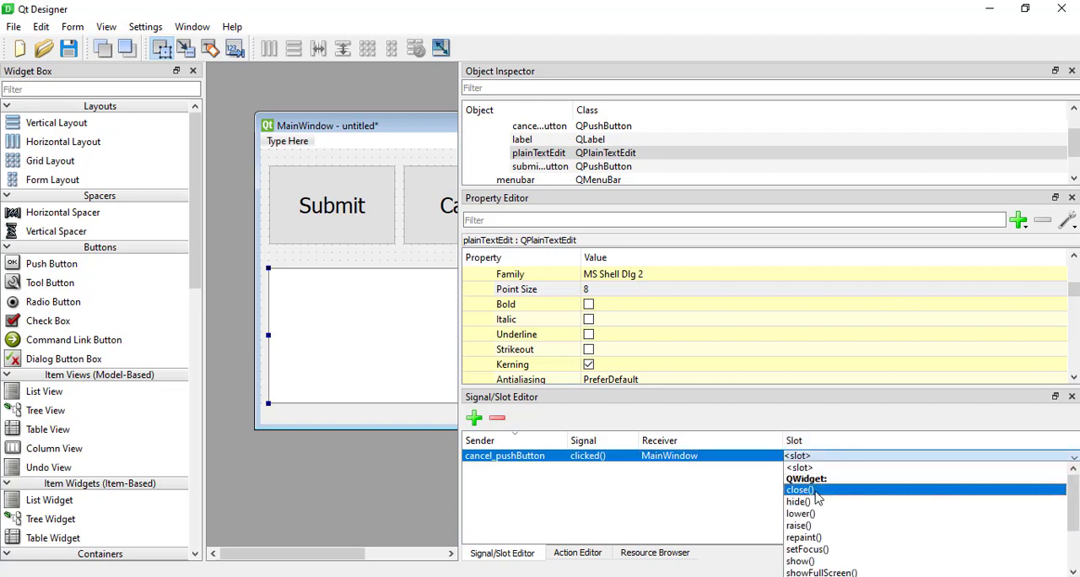
click(815, 491)
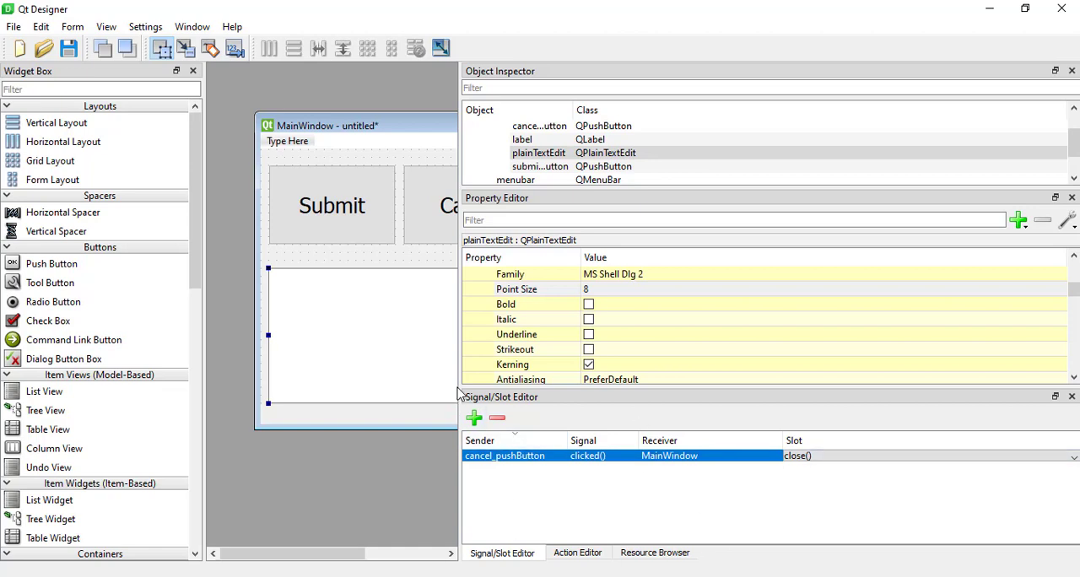
Narrow the Signal/Slot Editor and its receiver column to uncover more of the form, then return to the form window.
drag(459, 381, 687, 366)
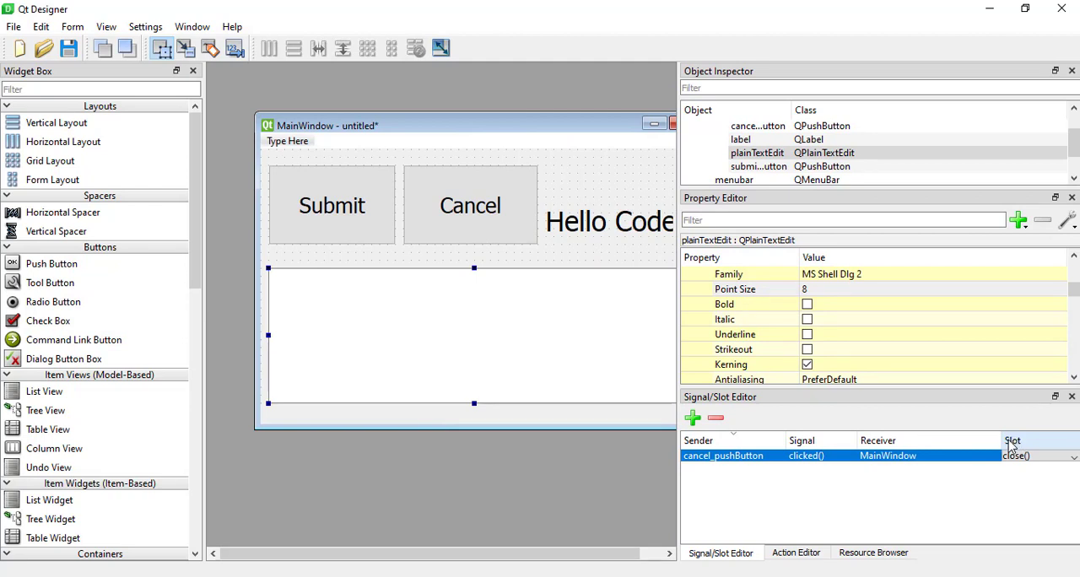
drag(1001, 443, 955, 448)
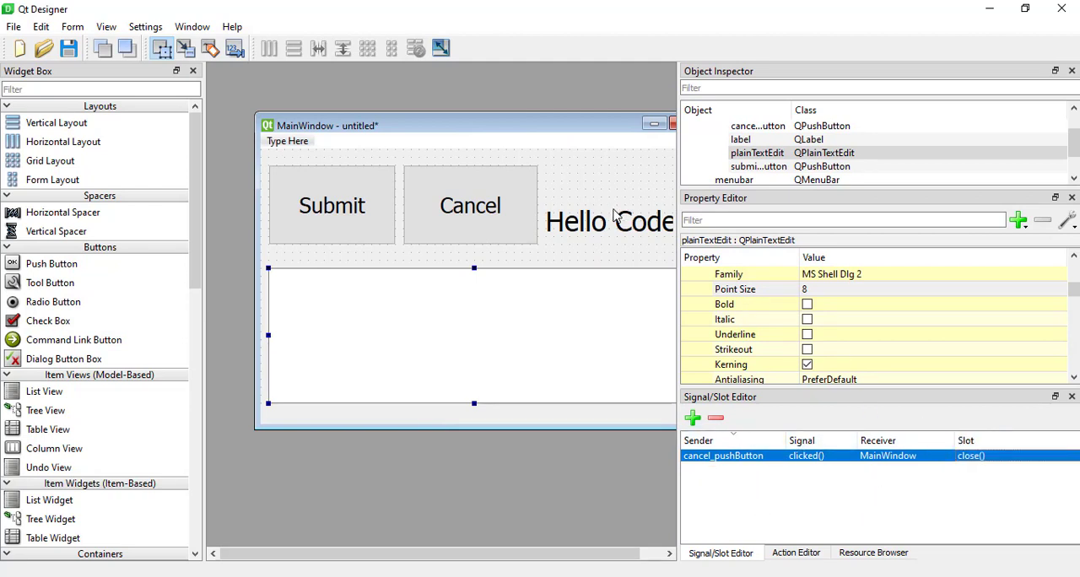
click(467, 131)
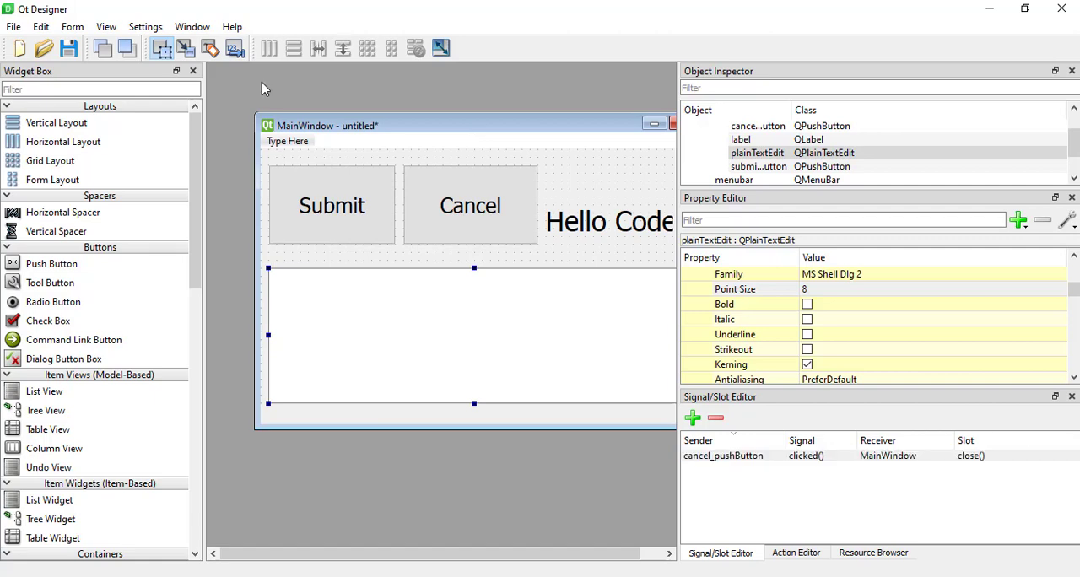
Preview the form in a chosen style and test that the Cancel button closes the preview window.
click(72, 29)
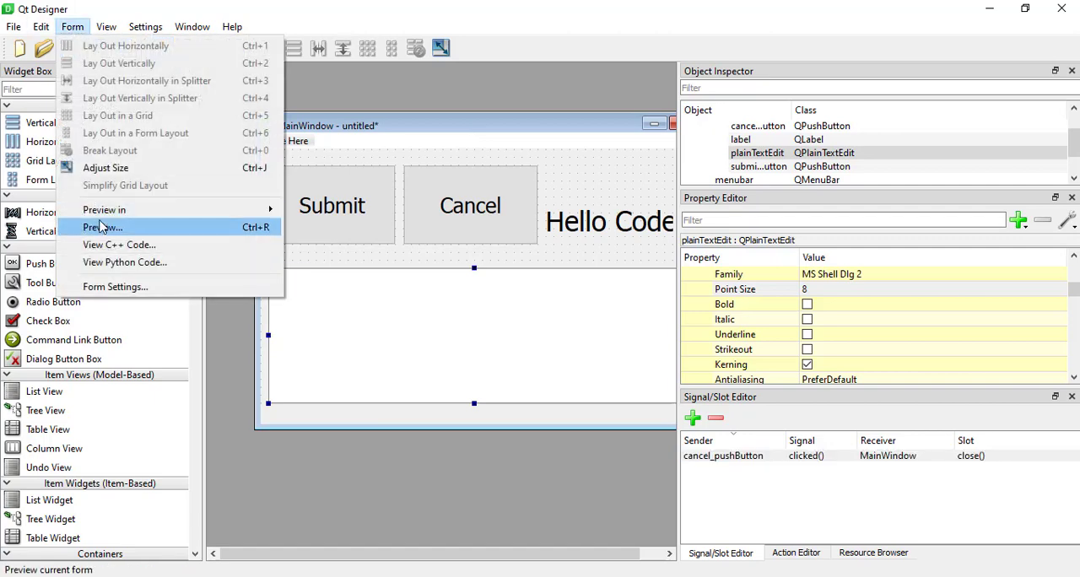
mouse_move(253, 210)
click(335, 250)
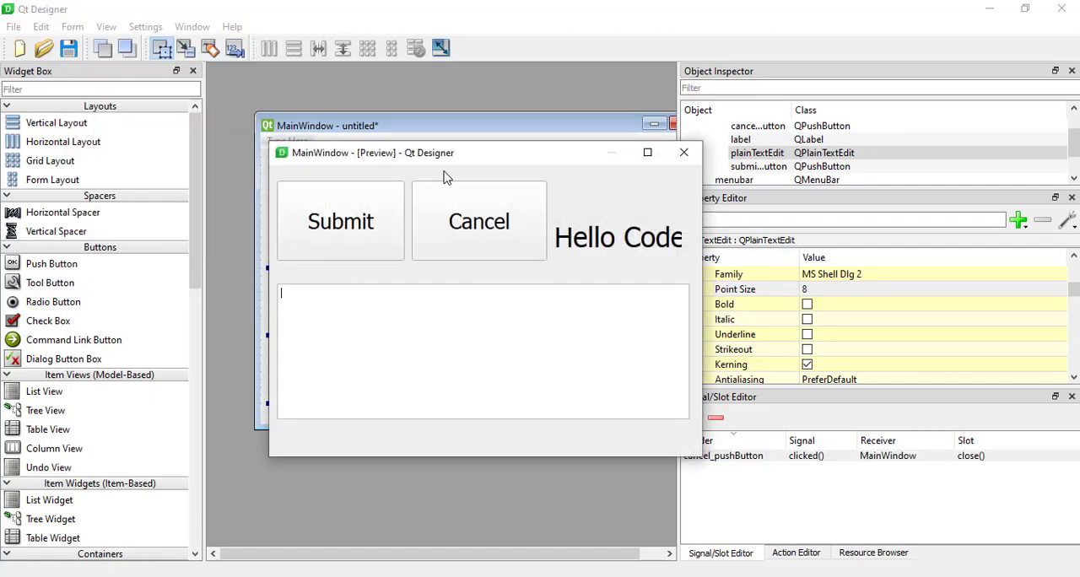
drag(456, 153, 409, 136)
click(430, 225)
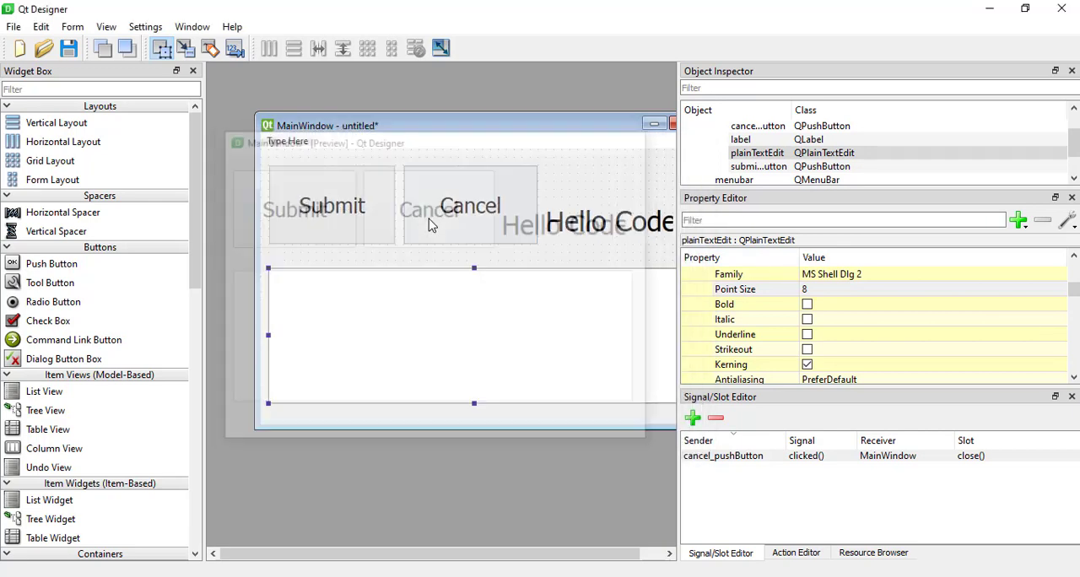
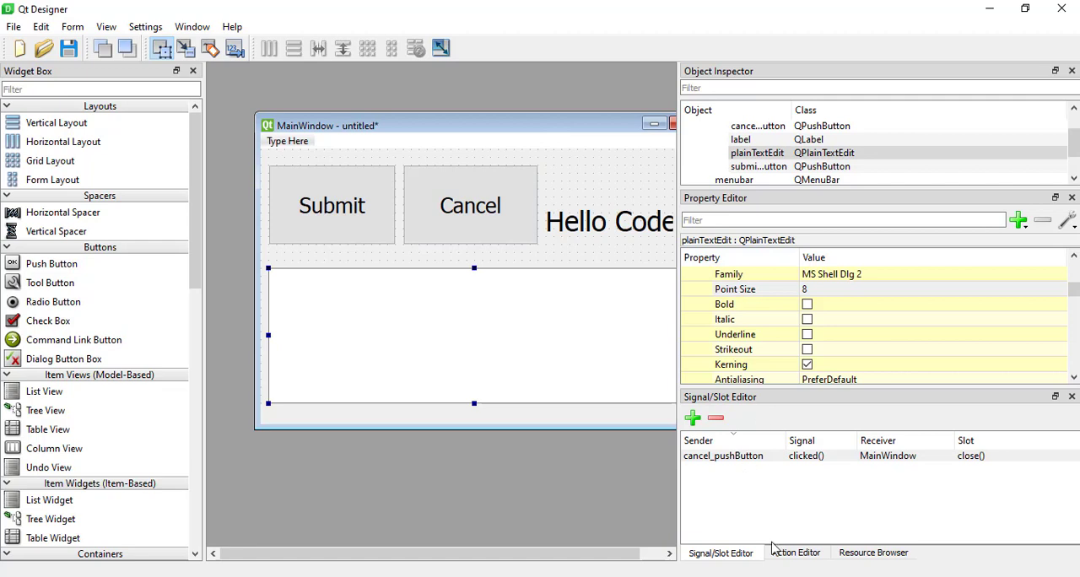
Start a new action in the Action Editor with the text "New" and the object name actionNew.
click(796, 552)
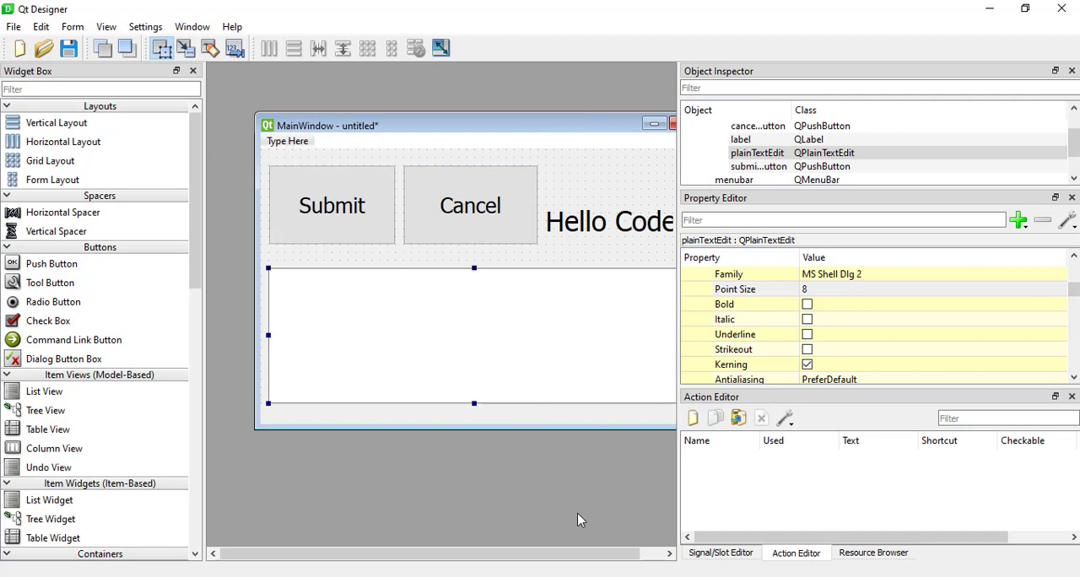
click(690, 419)
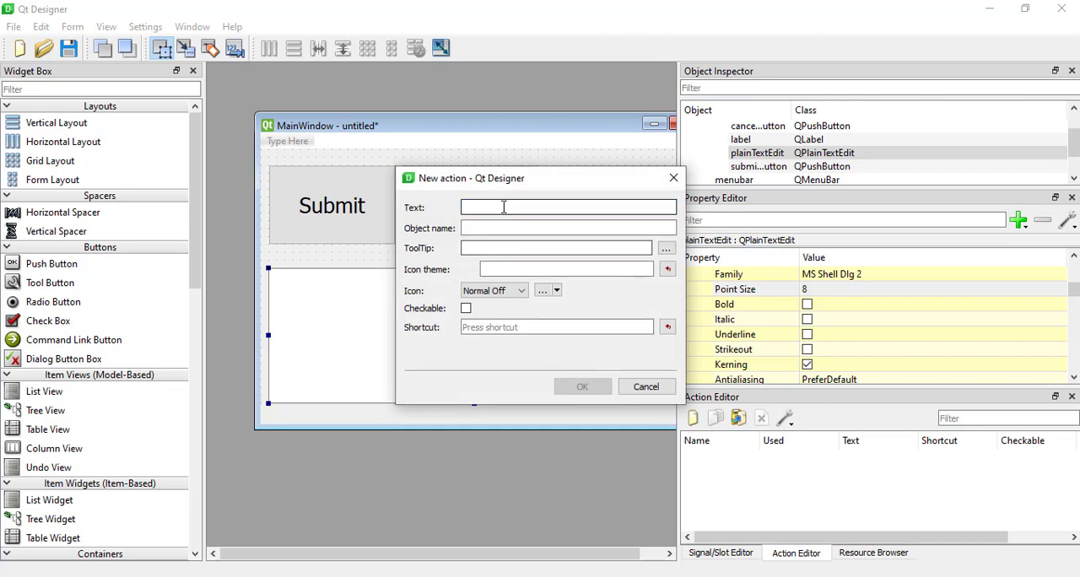
text(New)
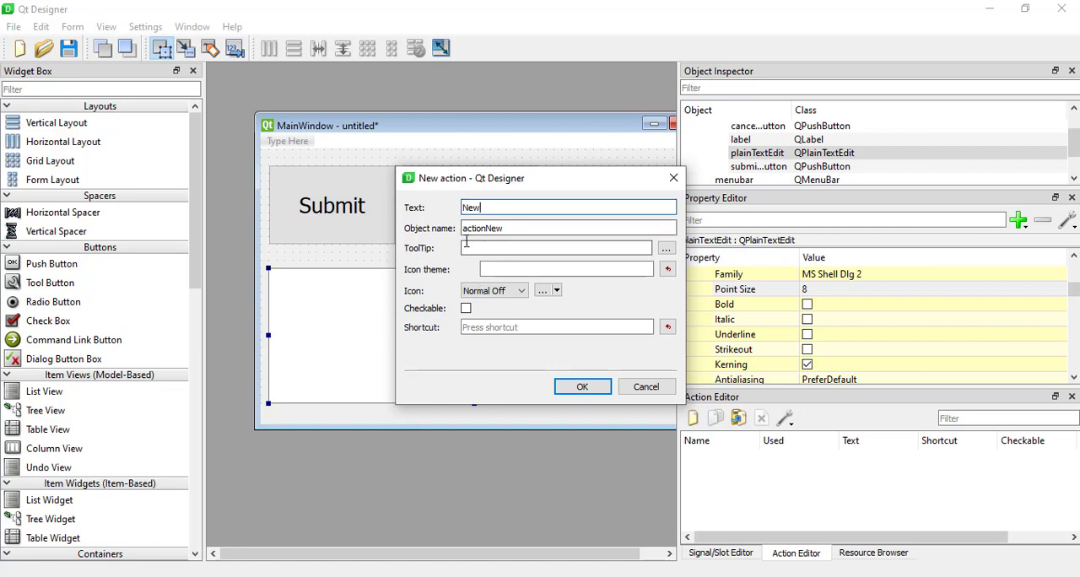
key(Tab)
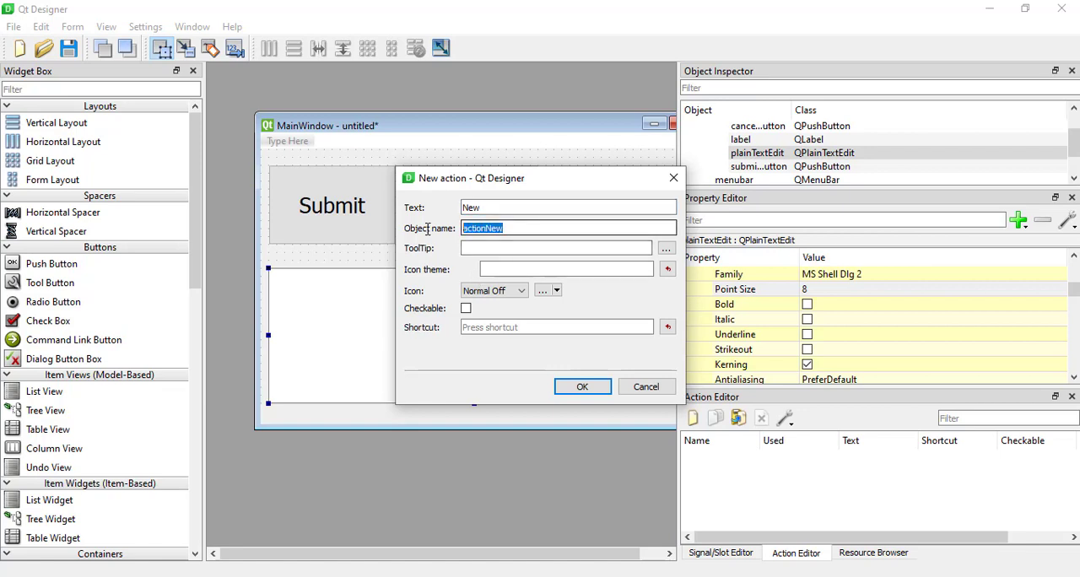
click(498, 229)
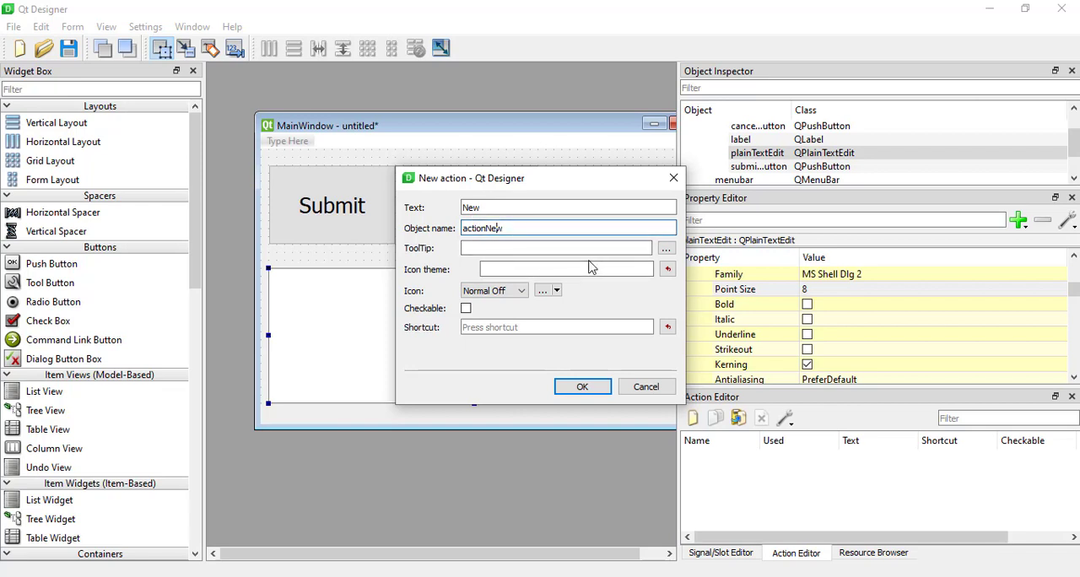
click(512, 228)
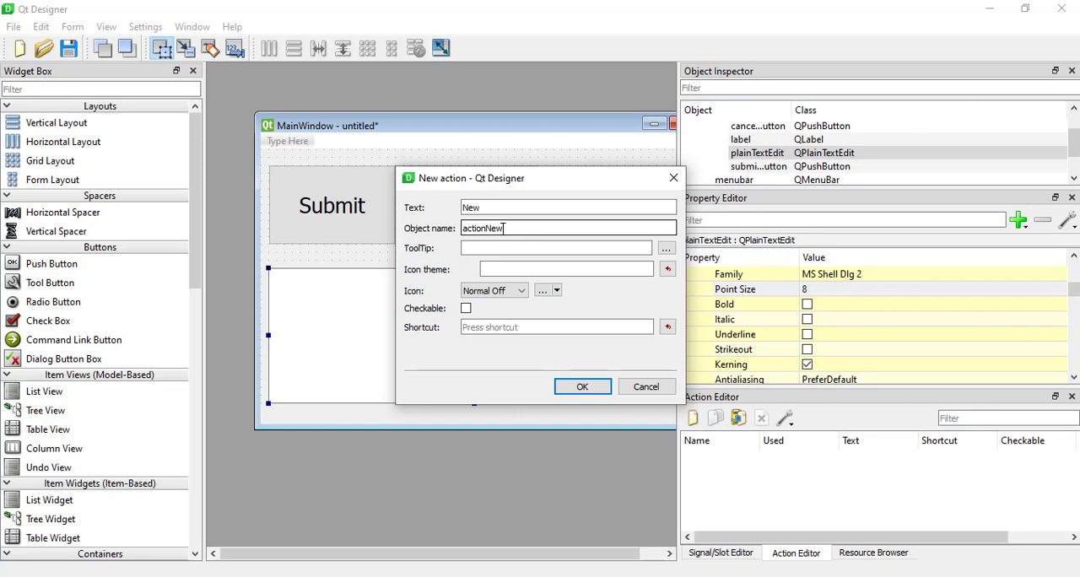
click(549, 247)
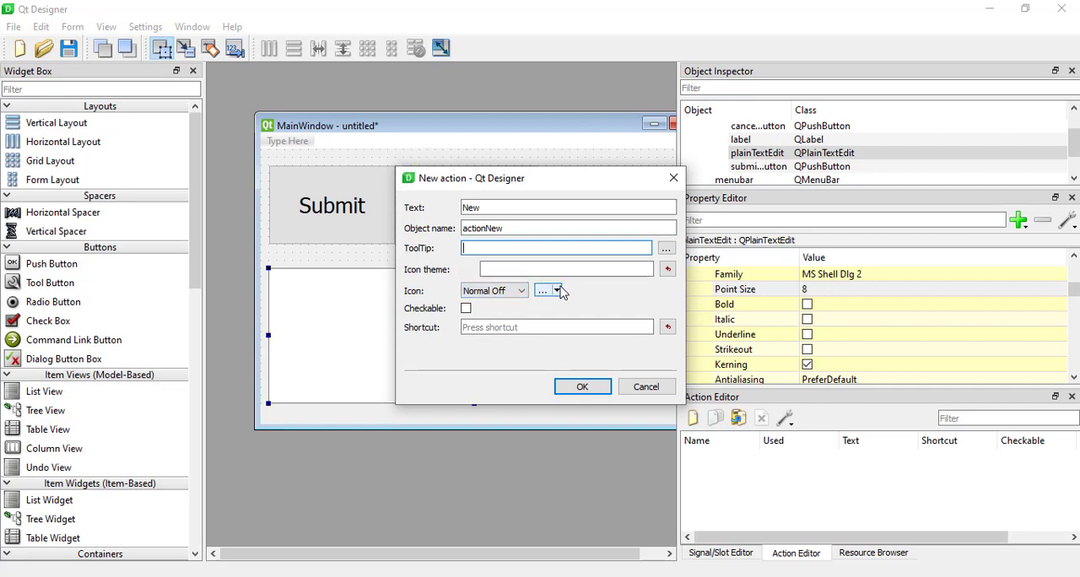
Assign the shortcut Ctrl+N to the new action, clearing any wrong key sequence, and create the action.
click(531, 326)
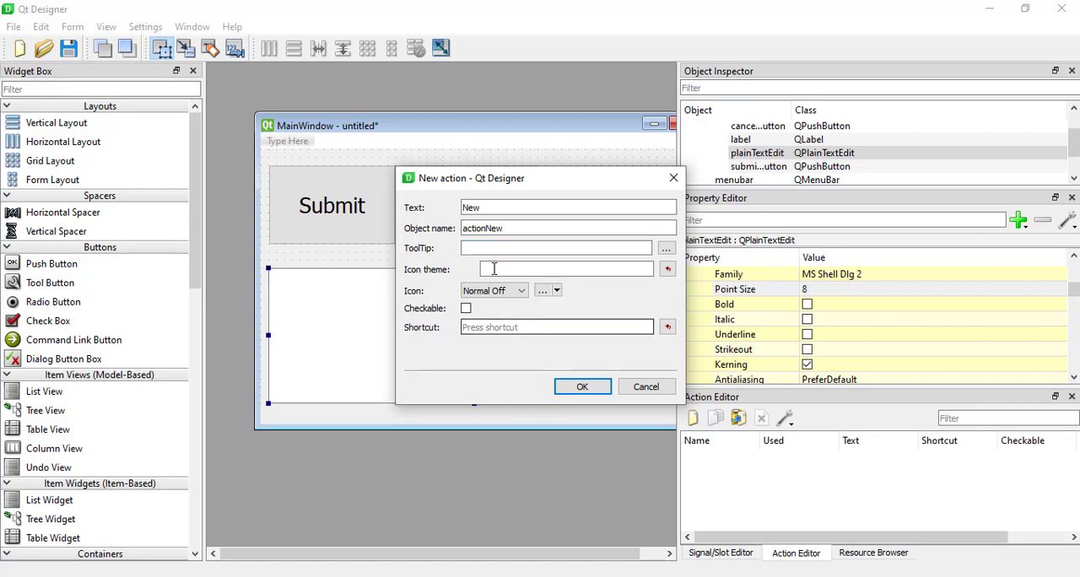
click(486, 327)
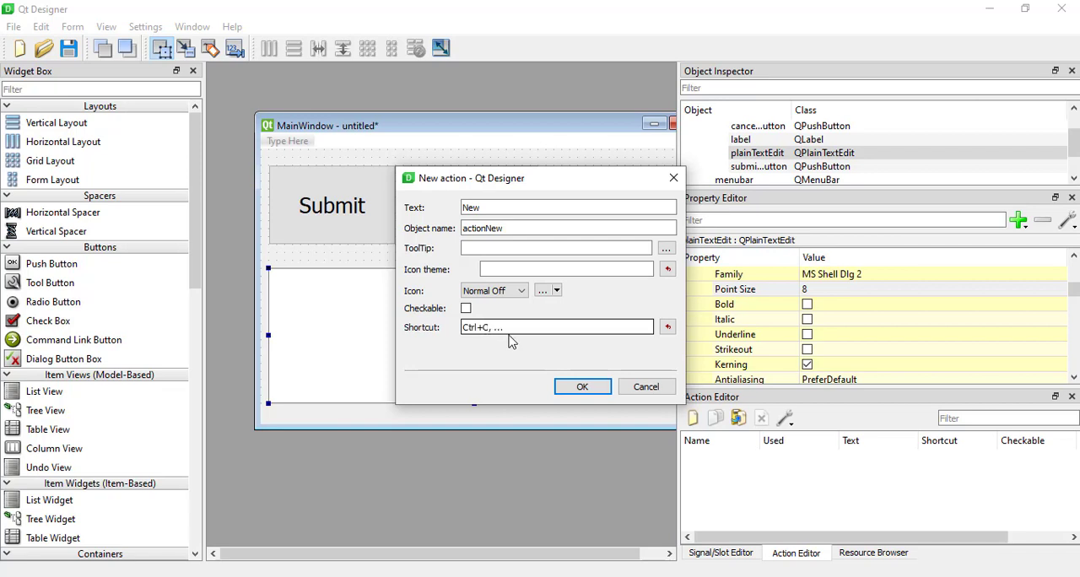
click(668, 327)
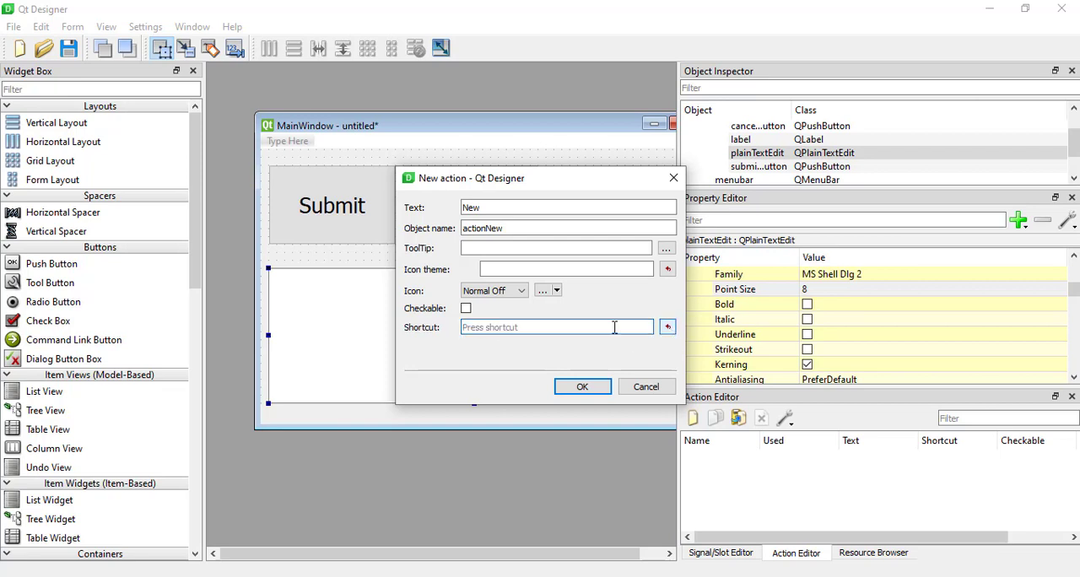
click(567, 327)
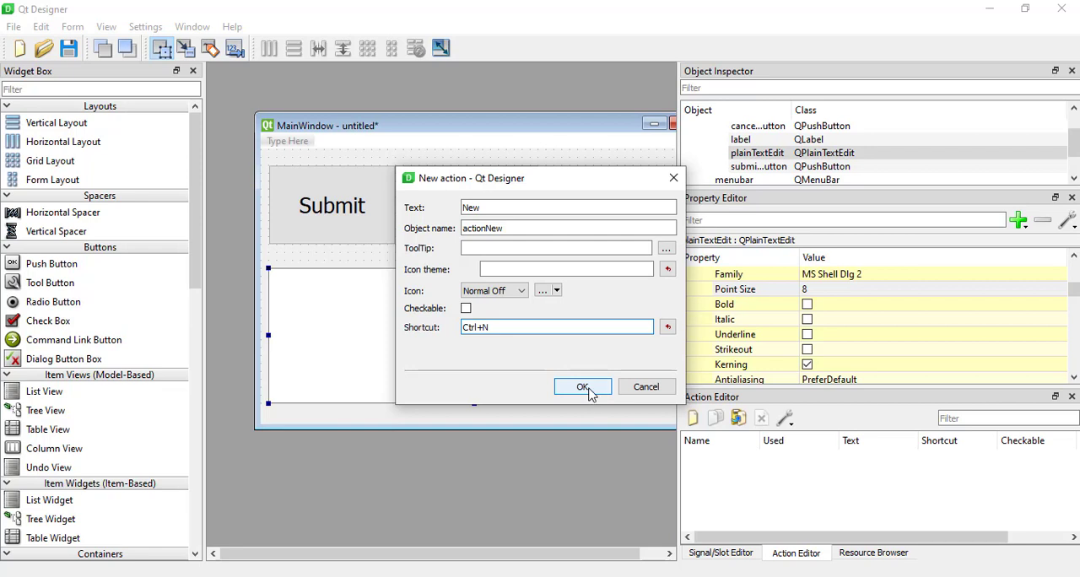
click(582, 387)
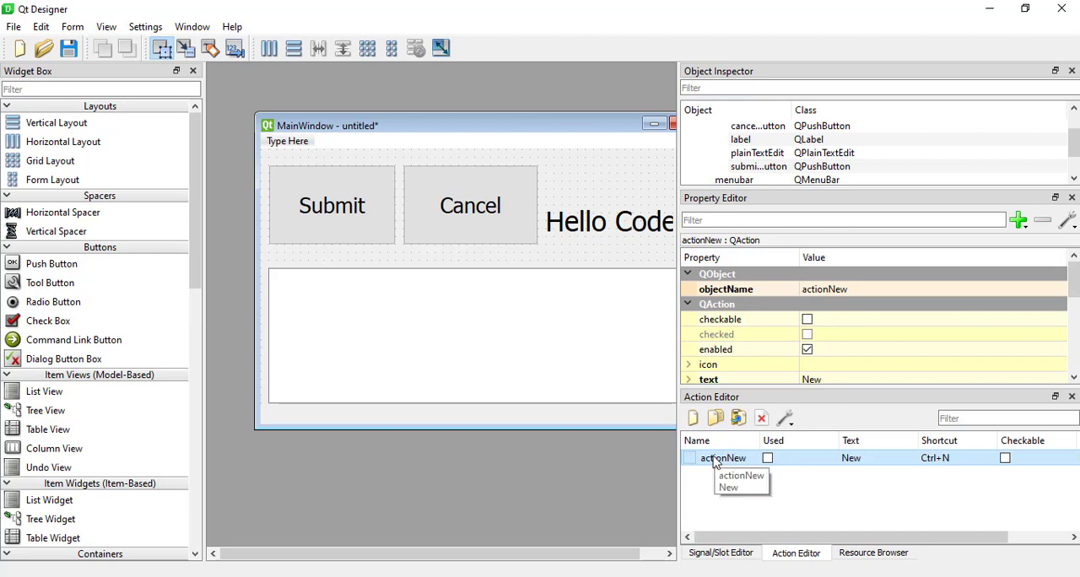
Shift the Submit button, Cancel button and Hello Code label down together by 20 pixels to free space above them.
drag(715, 463, 306, 153)
click(572, 128)
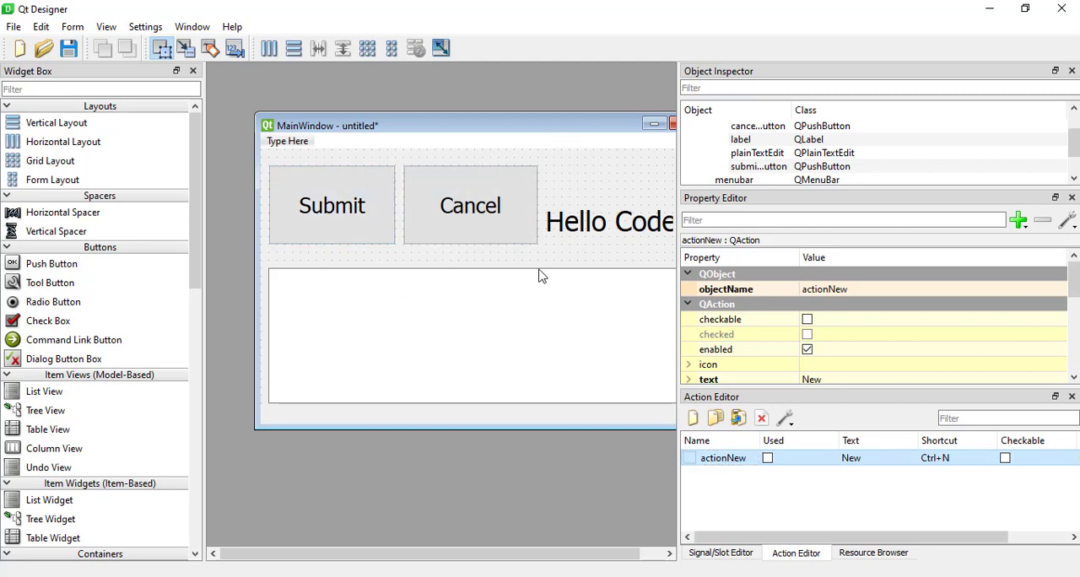
click(302, 203)
click(469, 229)
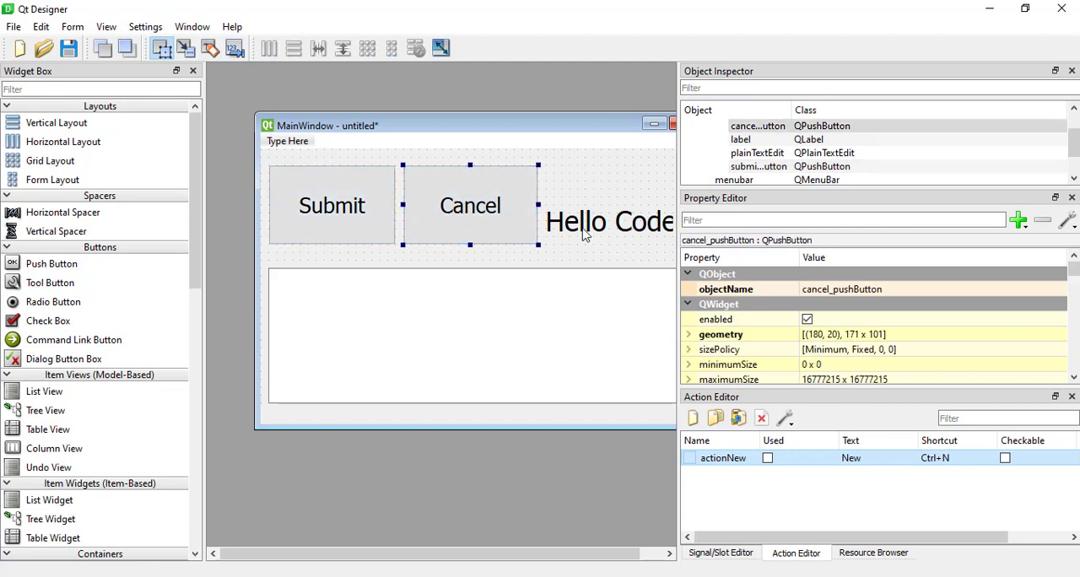
click(323, 213)
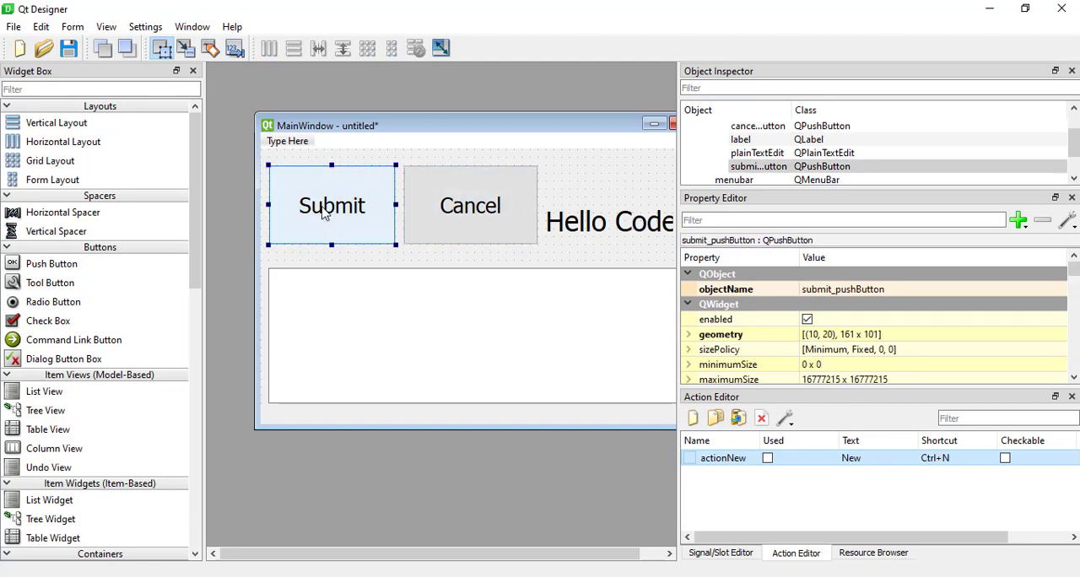
ctrl+click(428, 205)
ctrl+click(590, 211)
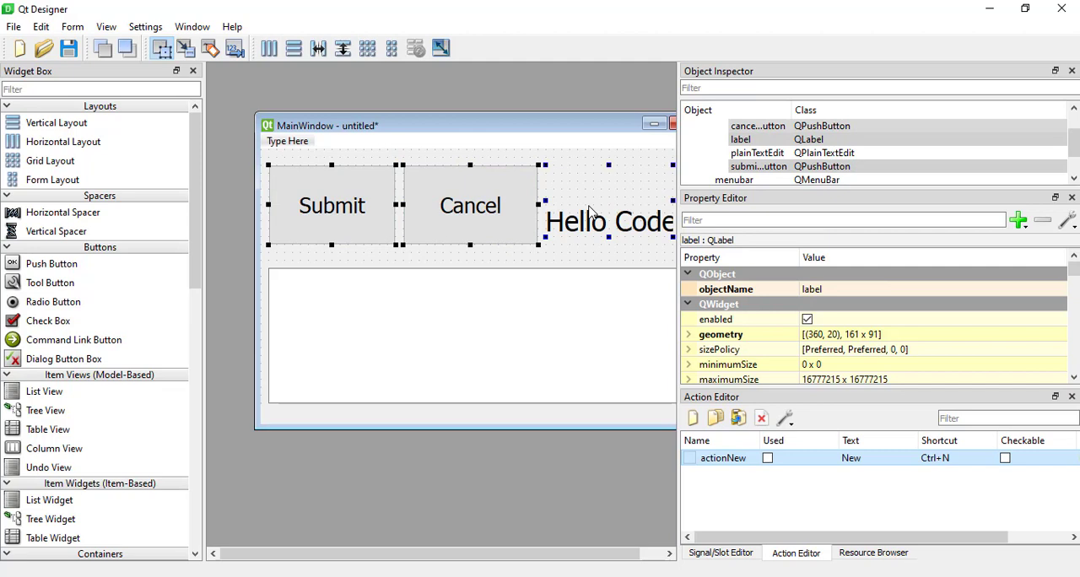
key(Down)
key(Down)
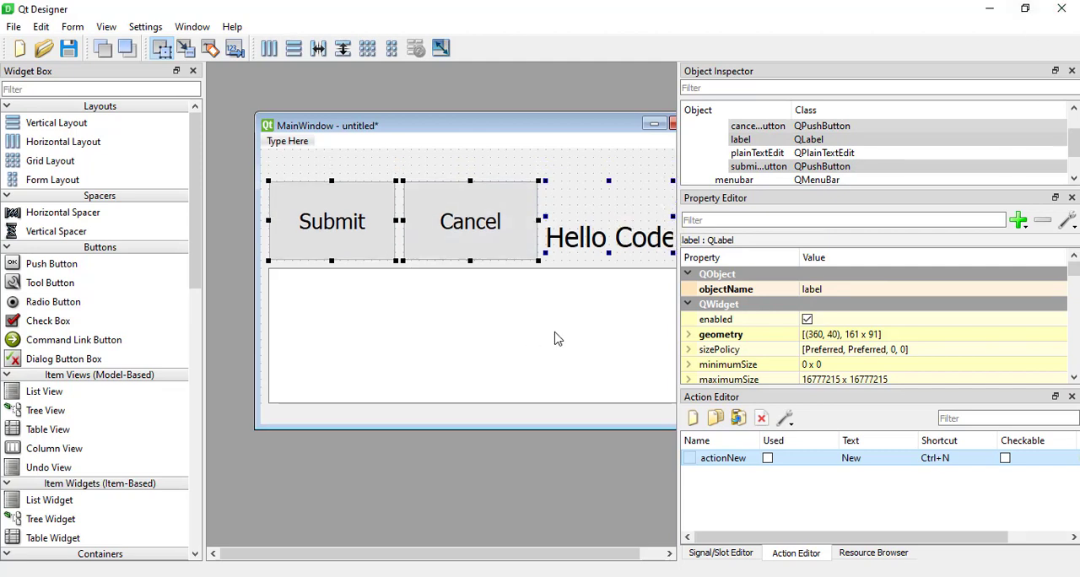
click(447, 155)
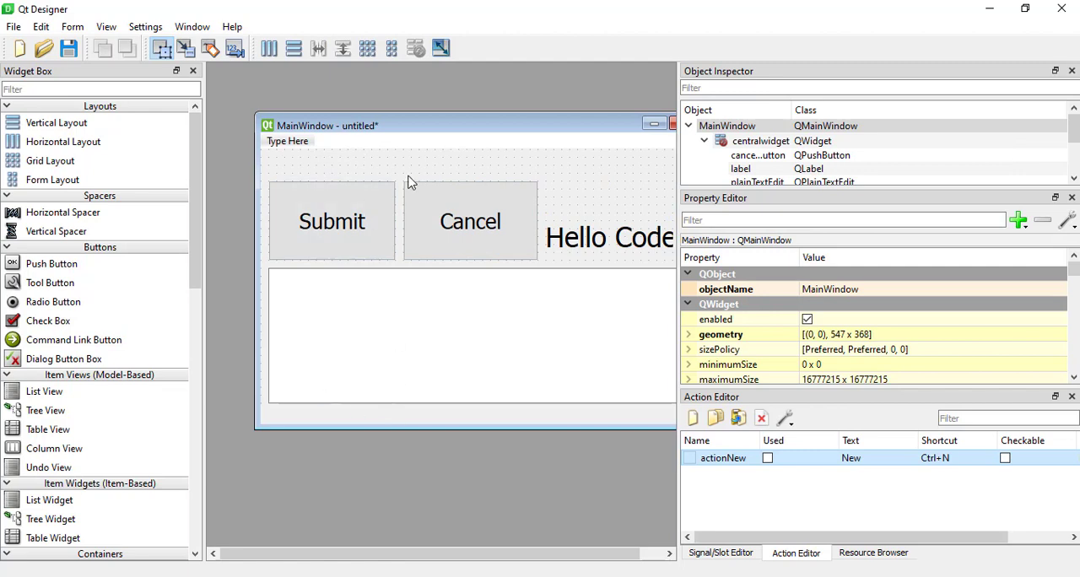
Add a tool bar to the main window and place the actionNew action on it.
right_click(377, 159)
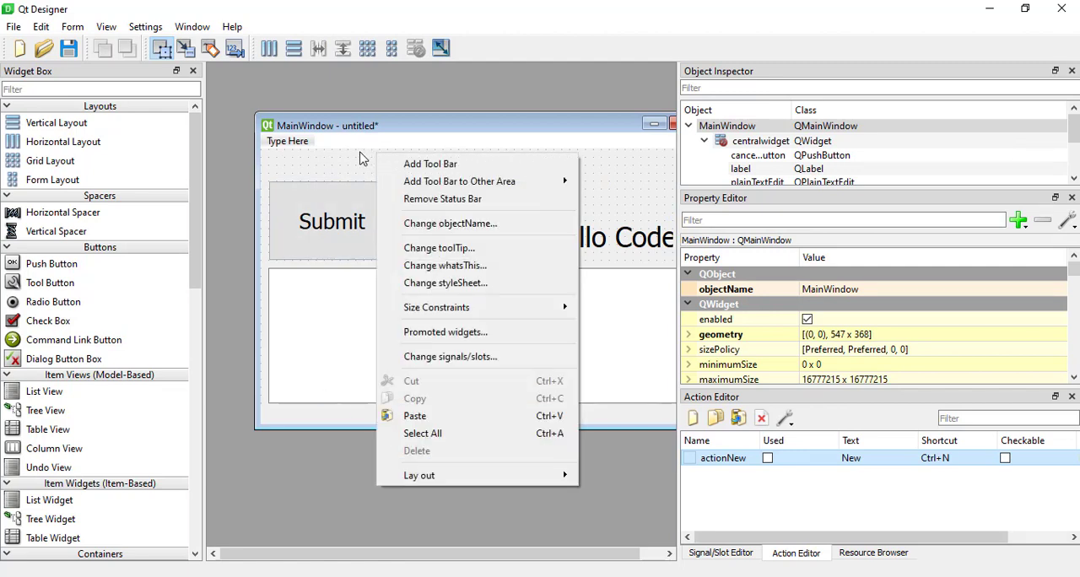
click(411, 164)
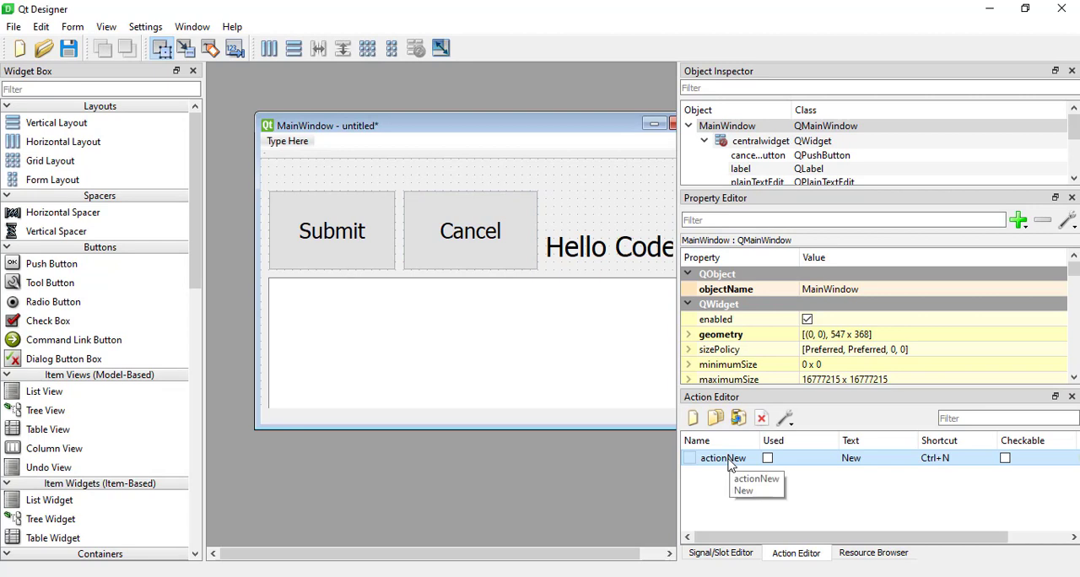
drag(731, 465, 280, 160)
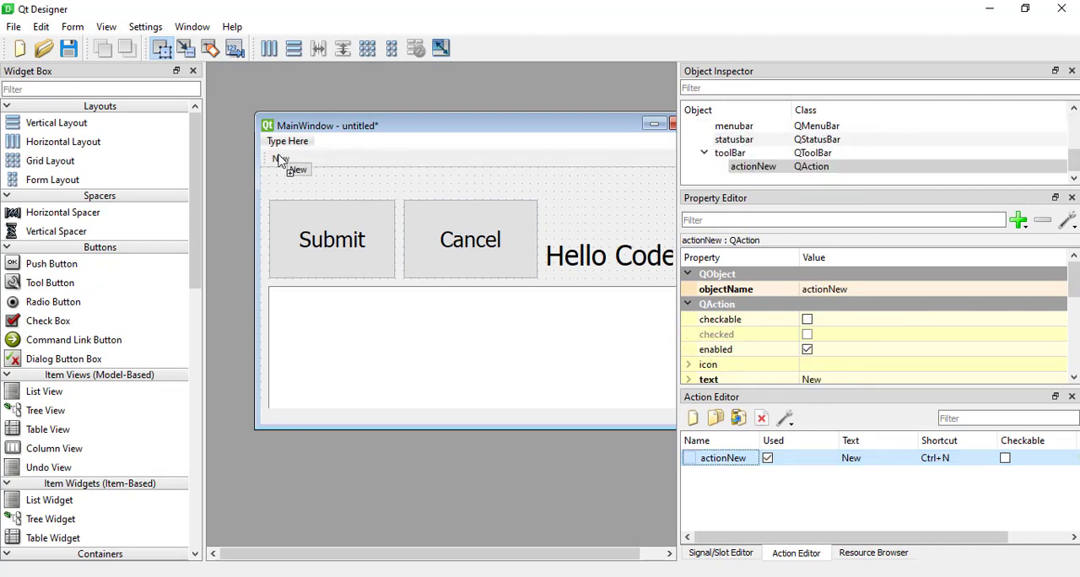
click(281, 166)
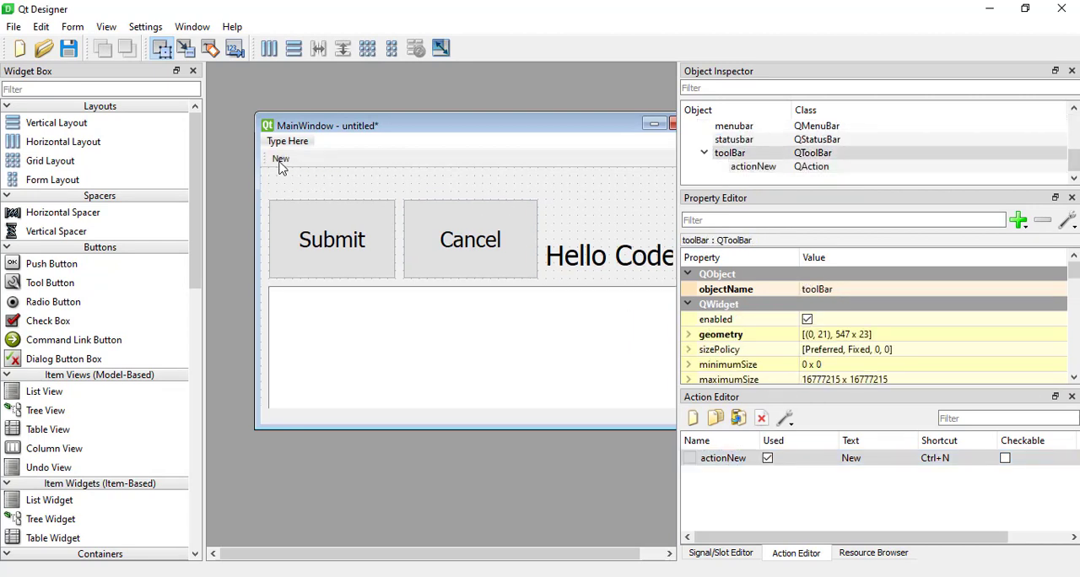
Add a File menu to the form's menu bar containing the items Open and Save.
drag(531, 126, 504, 121)
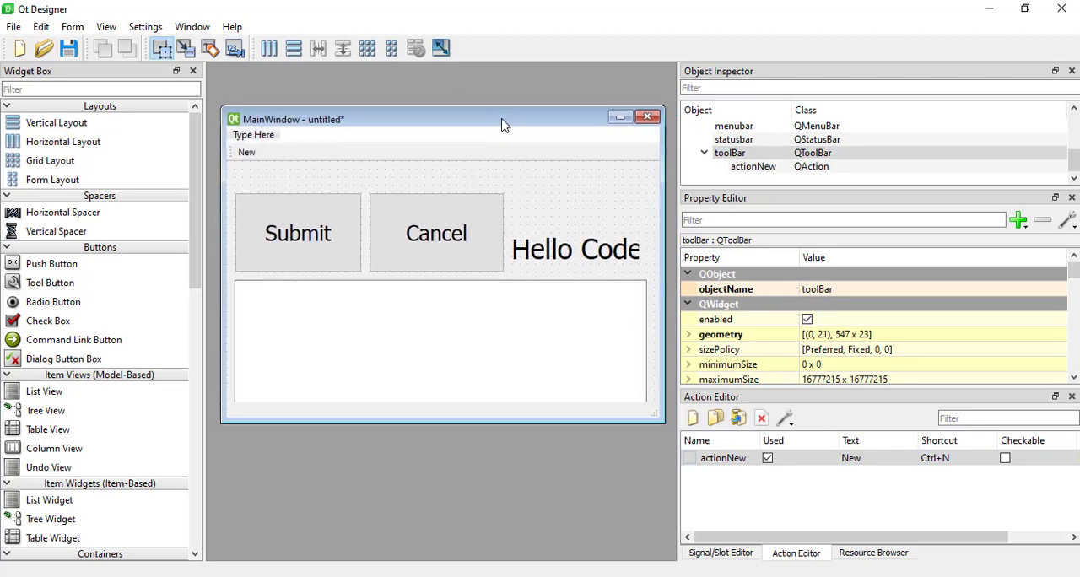
double_click(261, 138)
text(File)
key(Return)
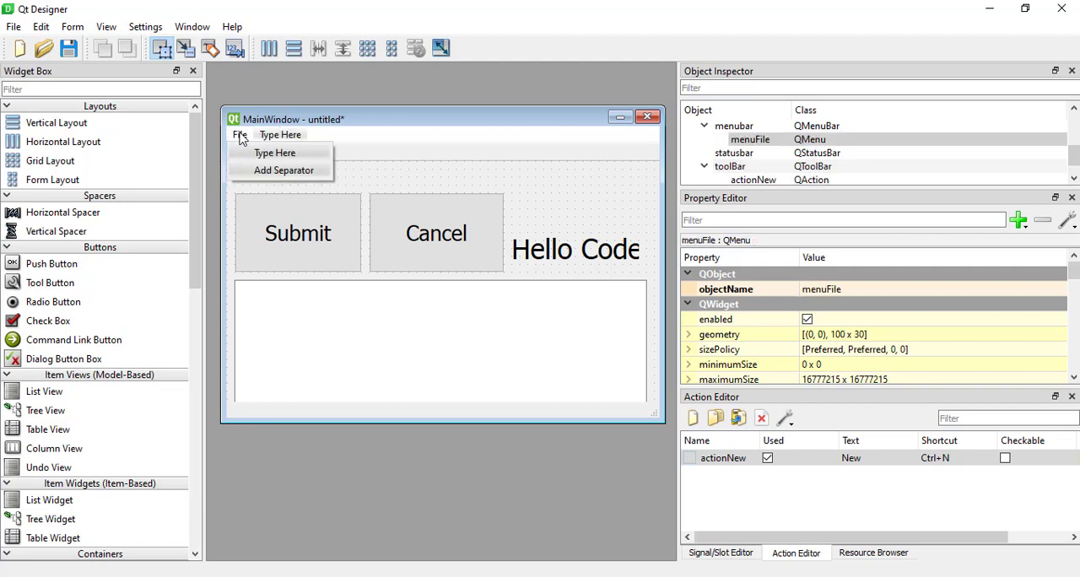
double_click(283, 154)
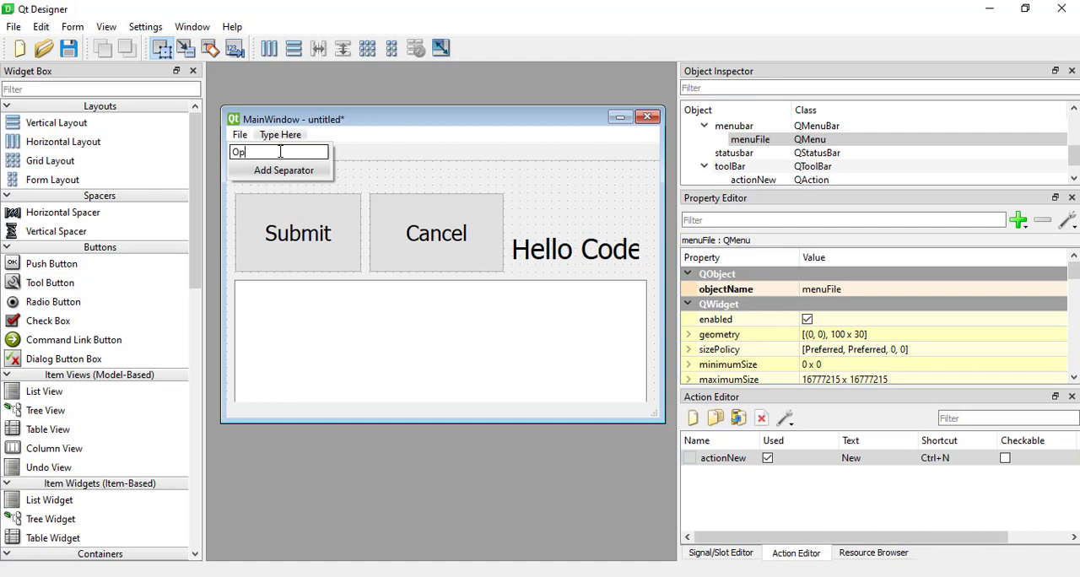
key(Return)
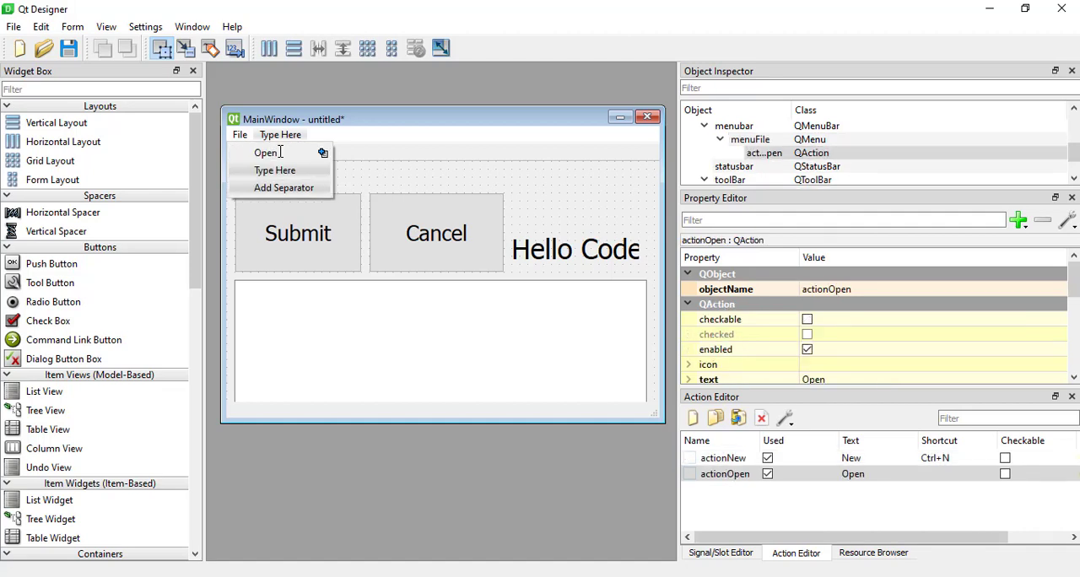
double_click(269, 172)
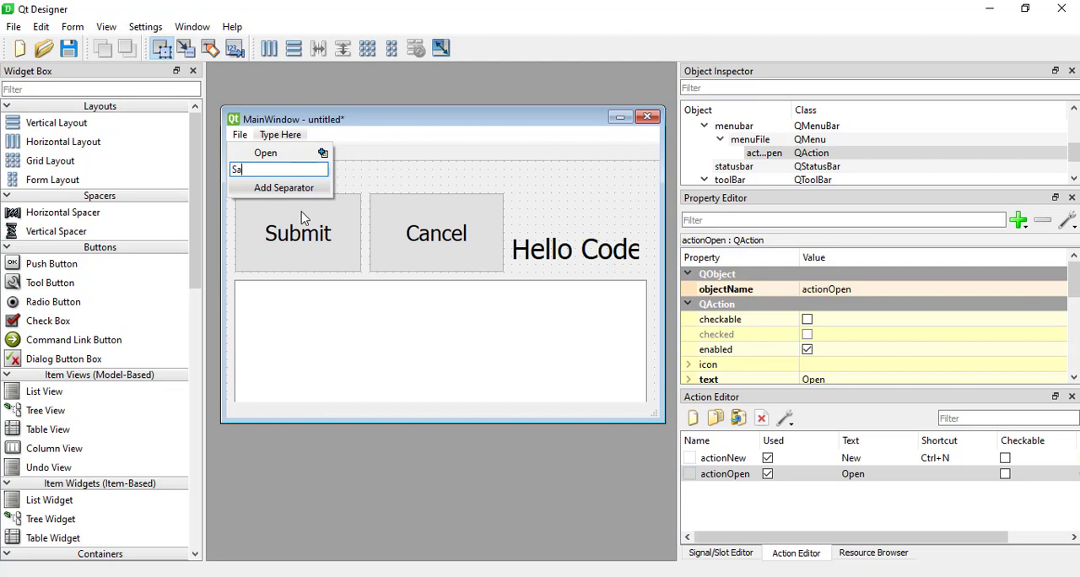
key(Return)
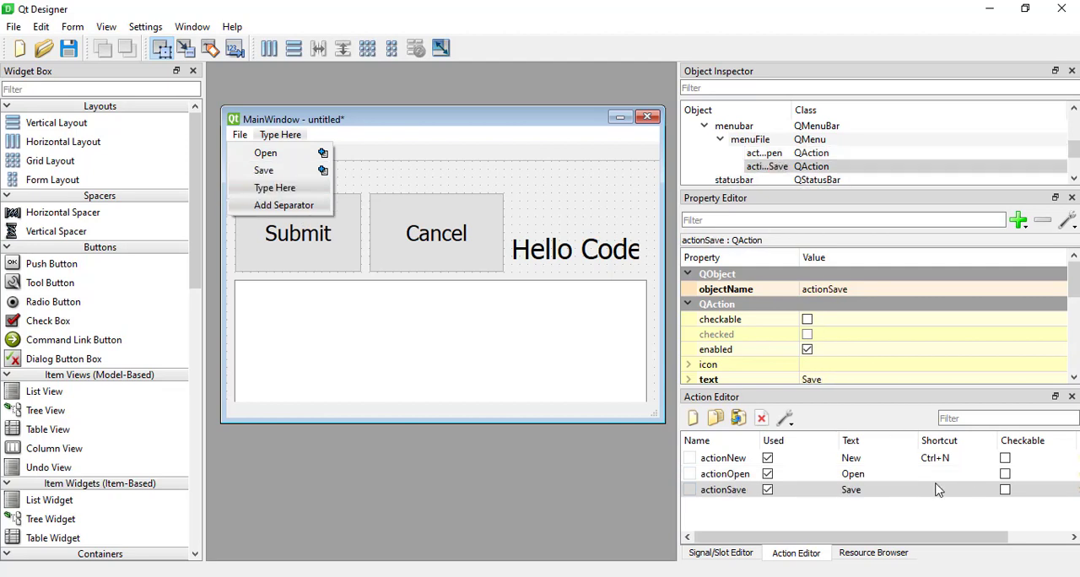
click(894, 476)
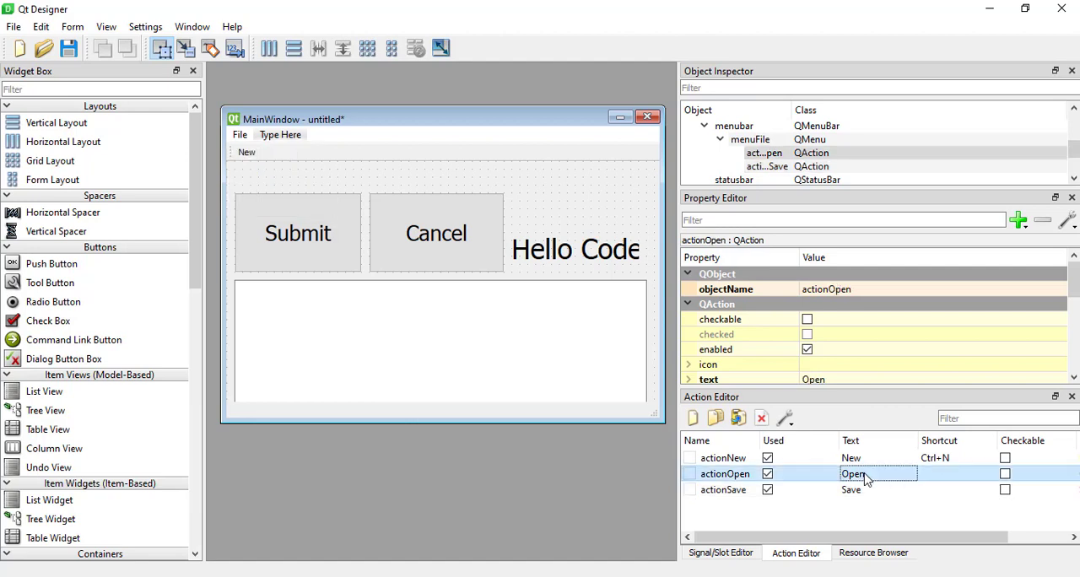
right_click(866, 476)
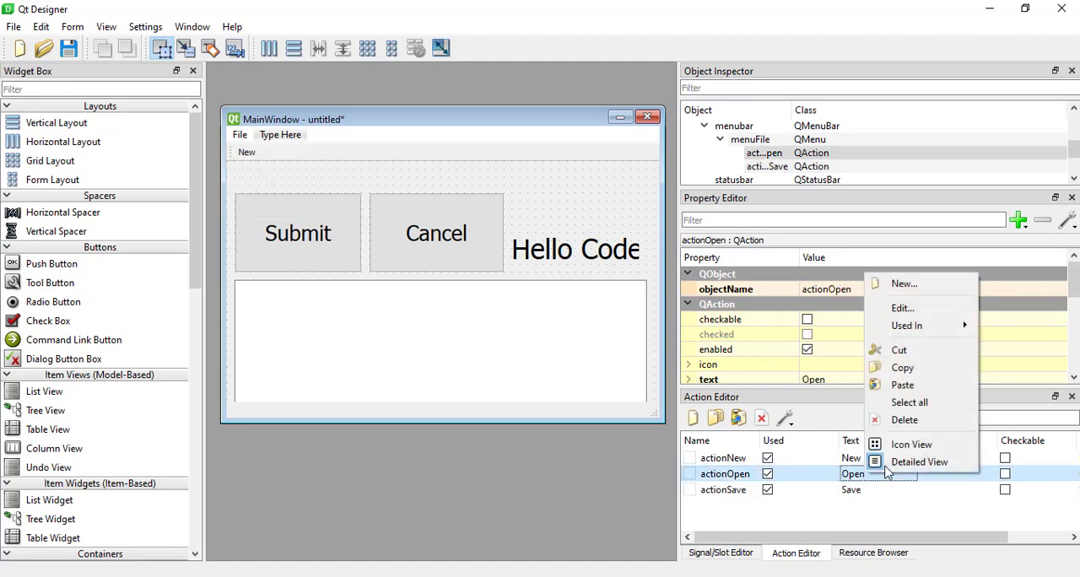
click(903, 308)
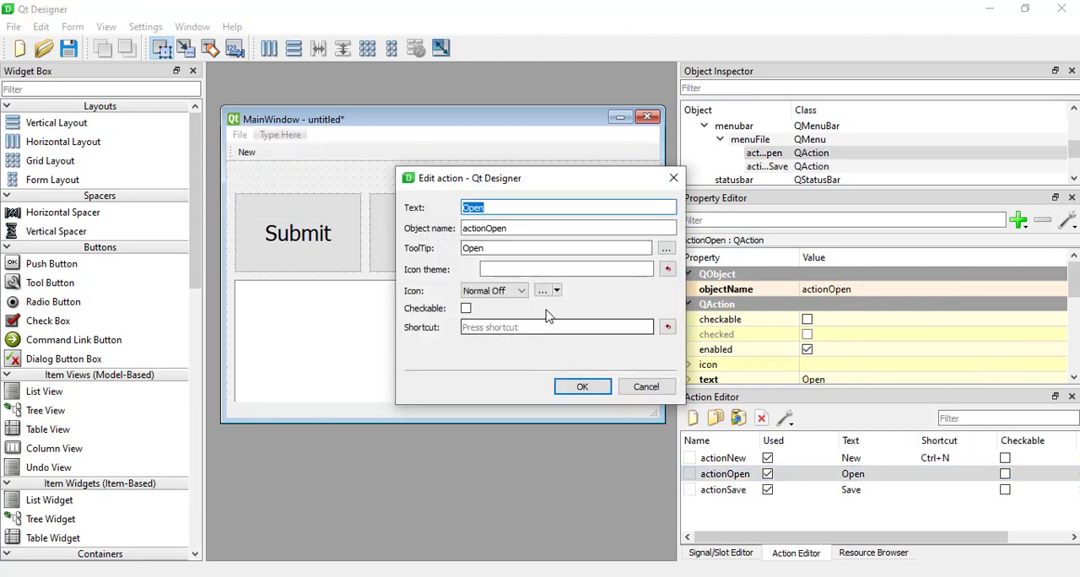
click(673, 178)
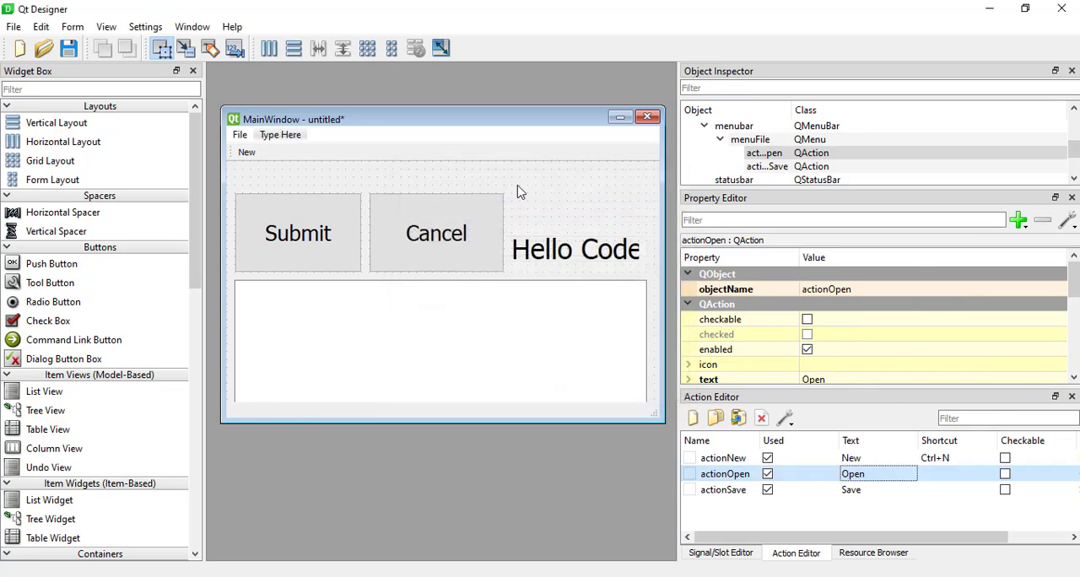
Add an Edit menu after File in the form's menu bar, and expand the File menu.
double_click(285, 135)
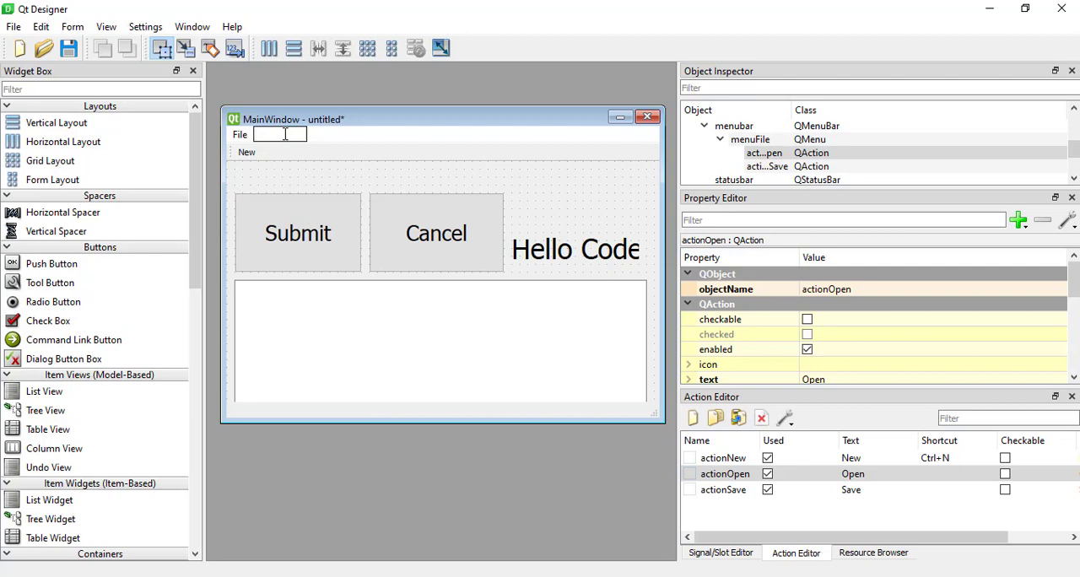
text(Edit)
key(Return)
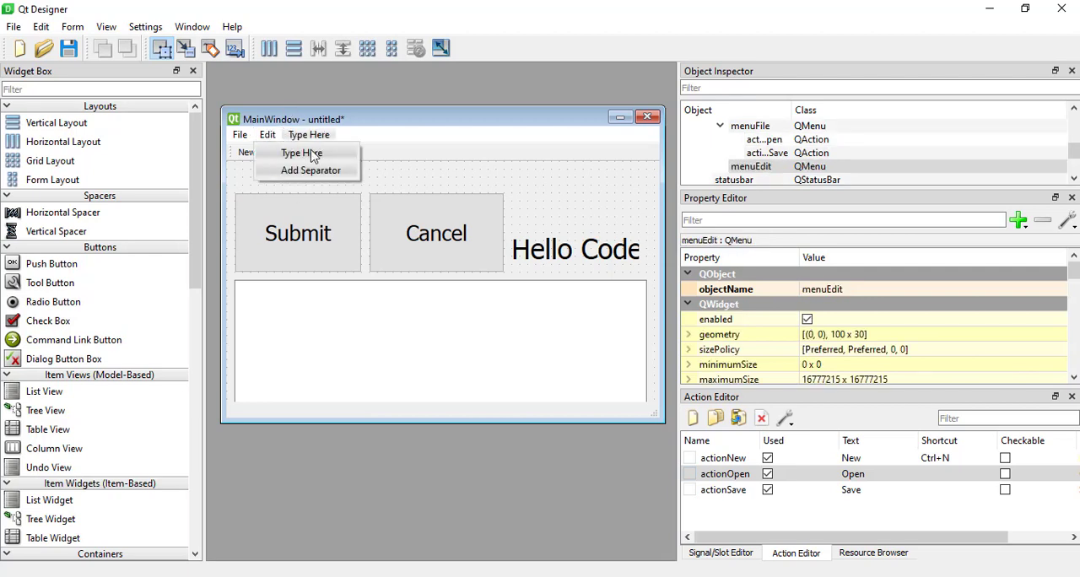
click(236, 135)
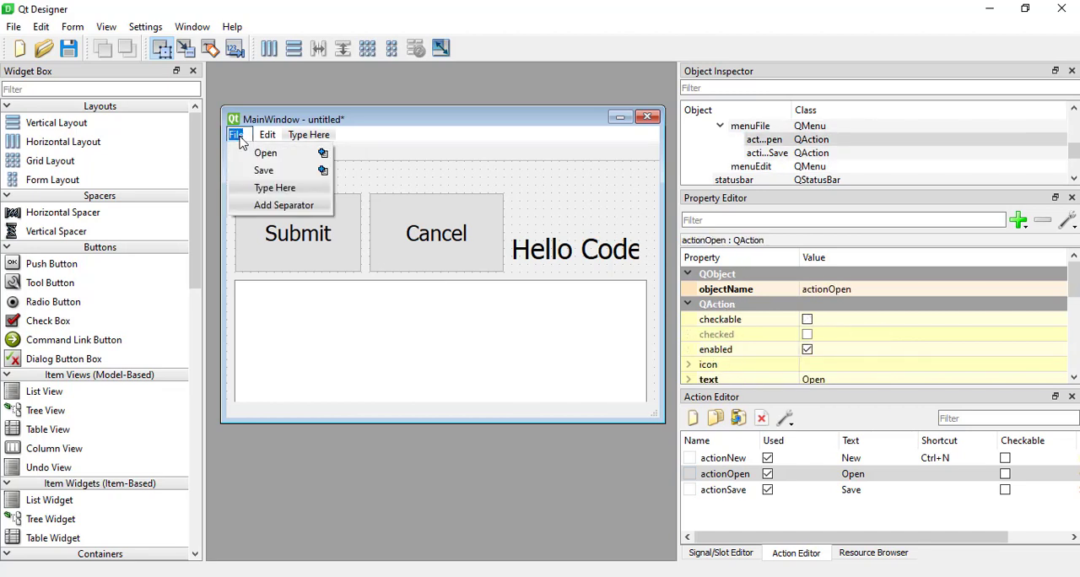
Add a separator below Save in the form's File menu, followed by a Quit item.
click(279, 211)
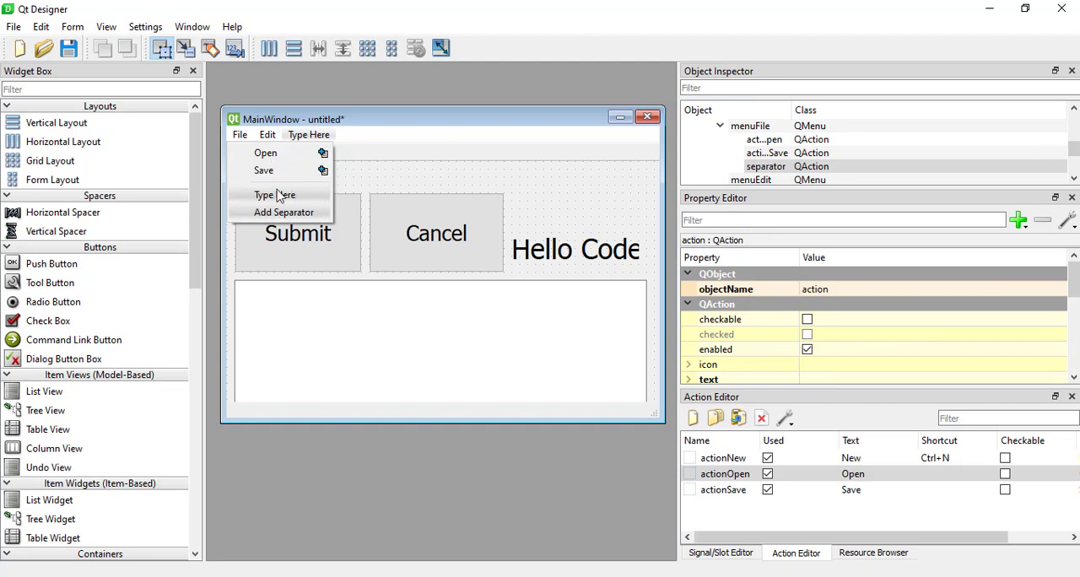
double_click(285, 196)
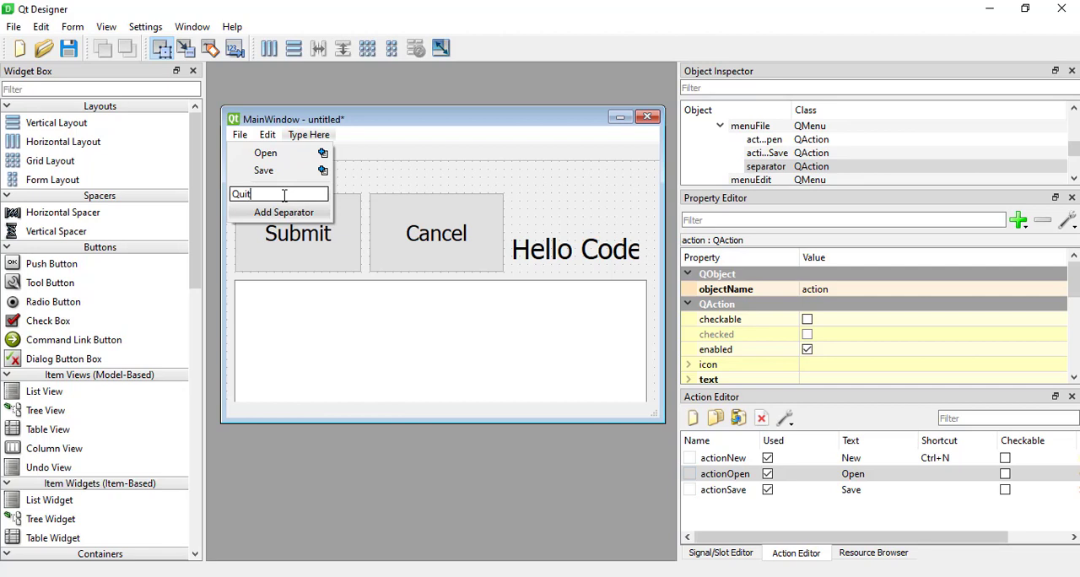
text(Quit)
key(Return)
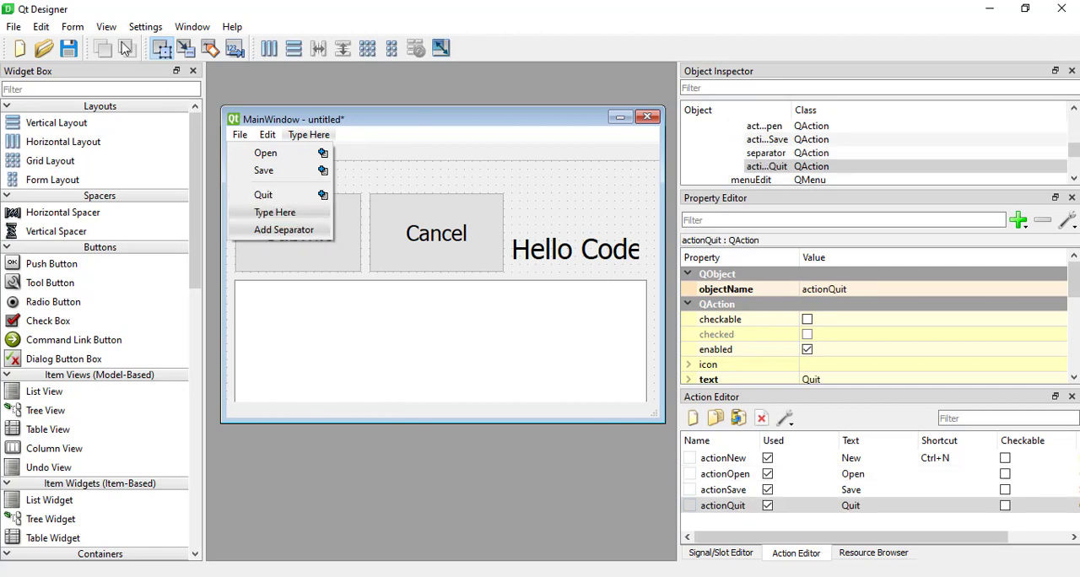
Preview the form, examine the items in its File menu, and close the preview.
click(75, 28)
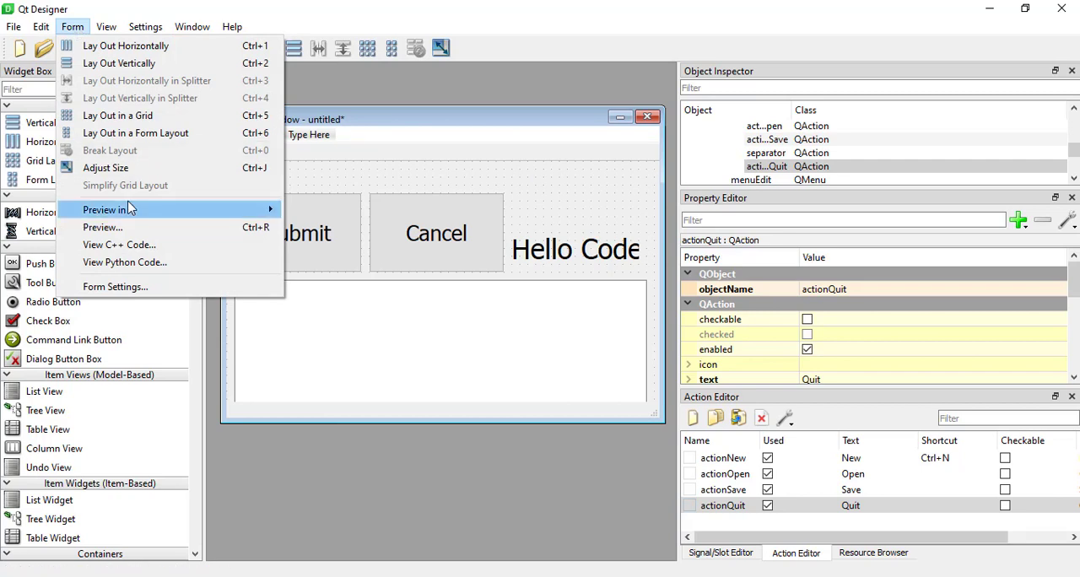
mouse_move(253, 210)
click(344, 247)
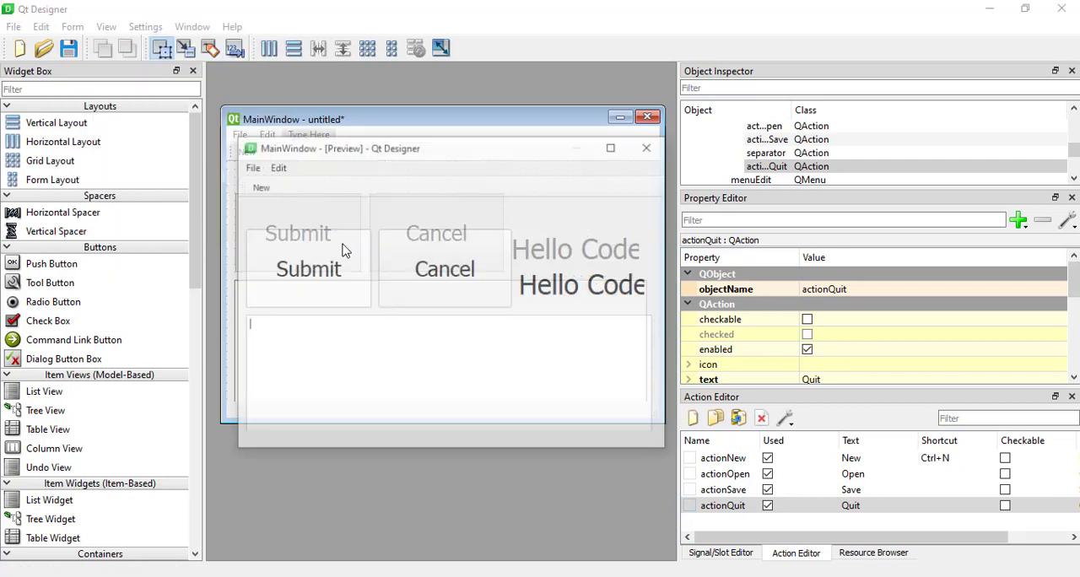
click(249, 168)
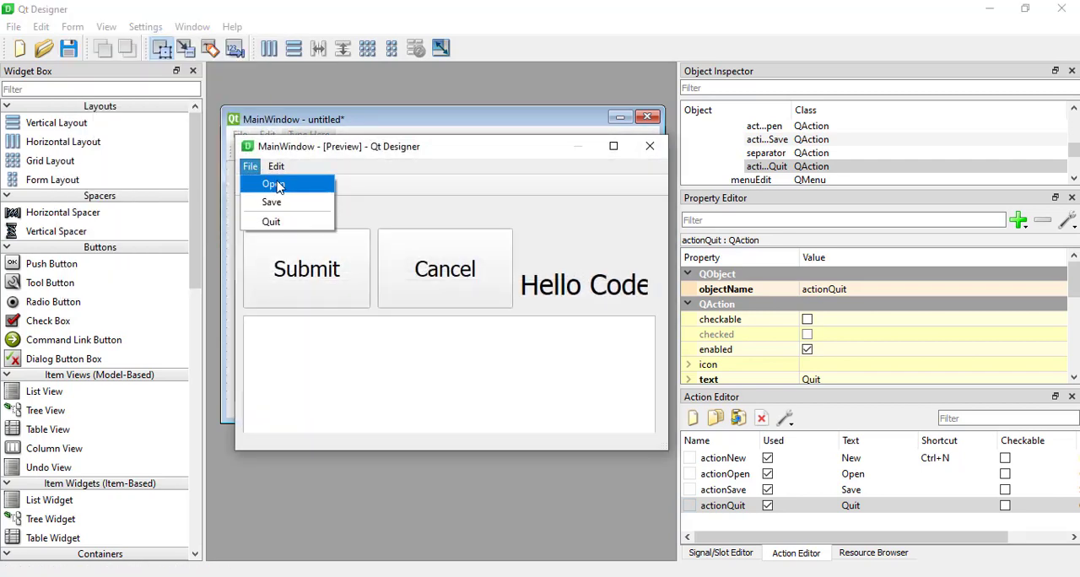
click(391, 180)
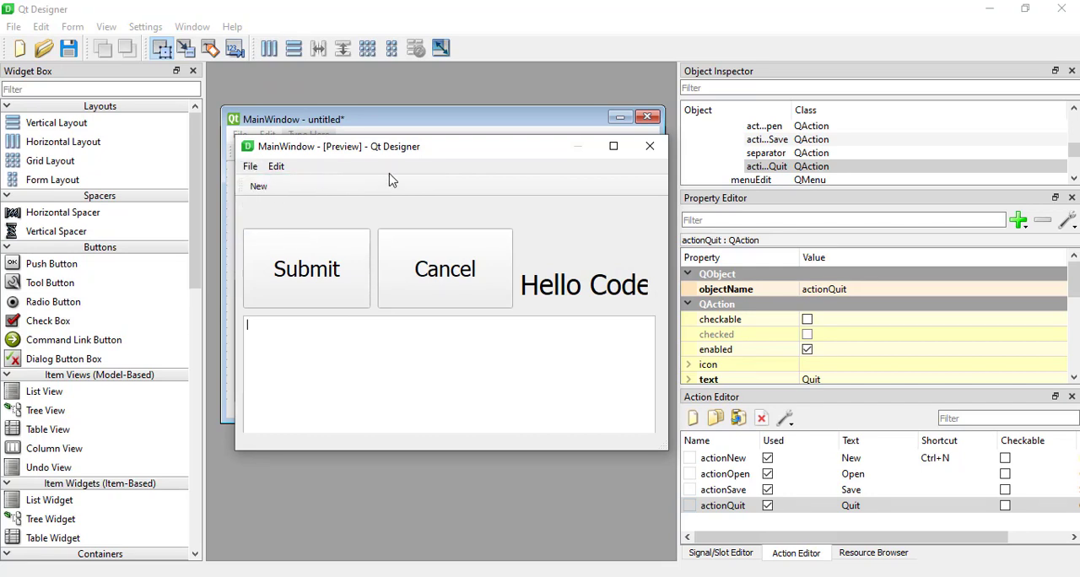
click(650, 146)
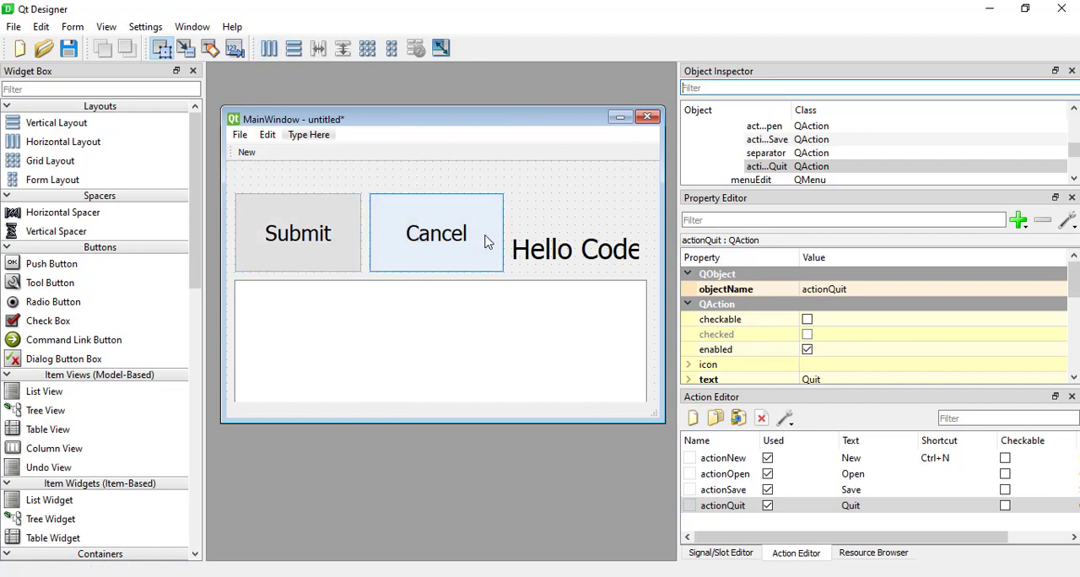
Lay out the Submit button, Cancel button and Hello Codebase label together in a horizontal layout.
click(515, 242)
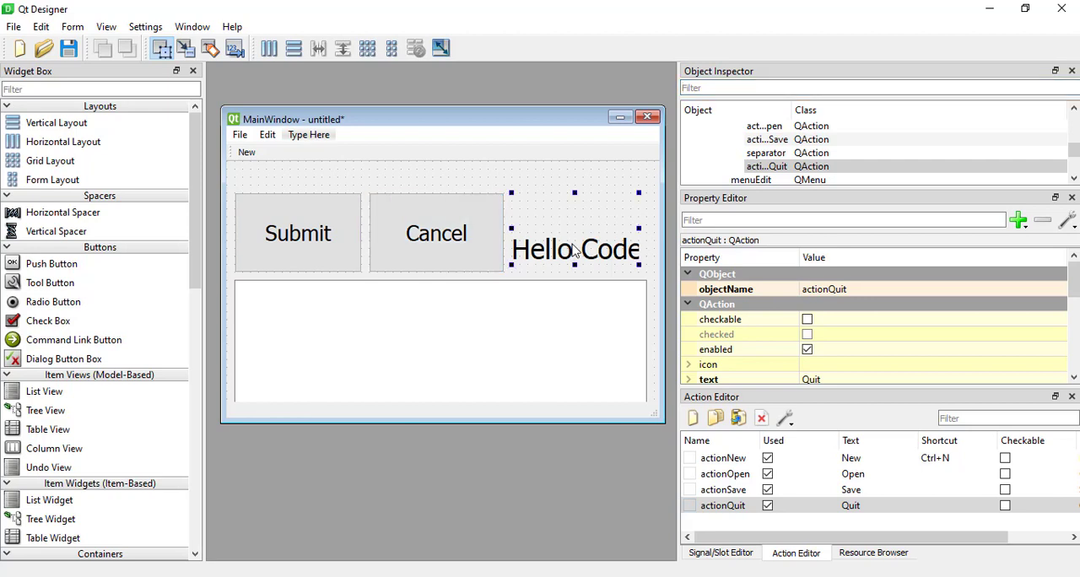
ctrl+click(449, 232)
ctrl+click(300, 228)
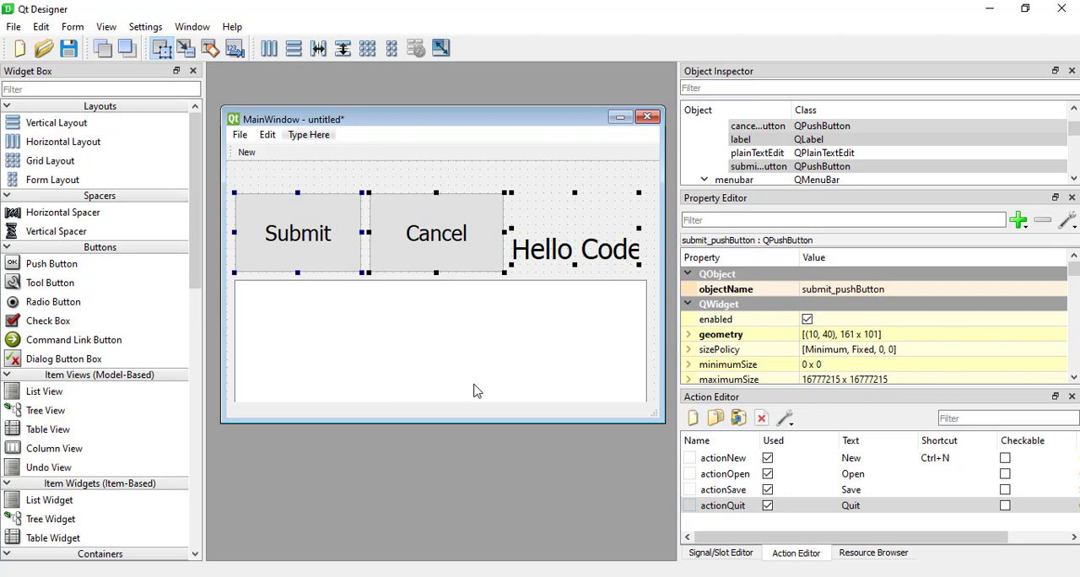
click(270, 52)
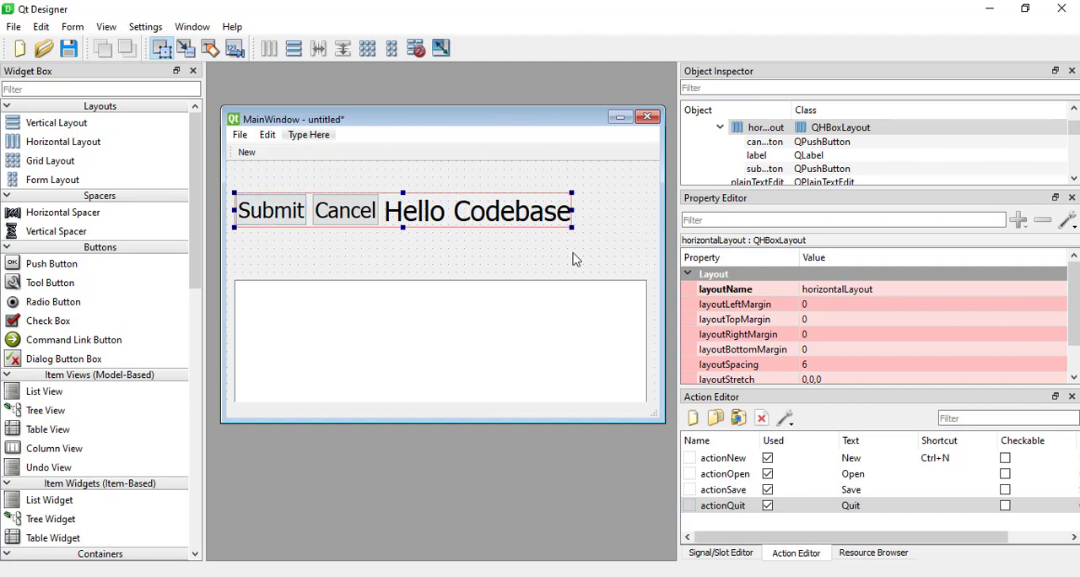
Preview the form with the horizontally arranged buttons and label, and close the preview.
click(73, 26)
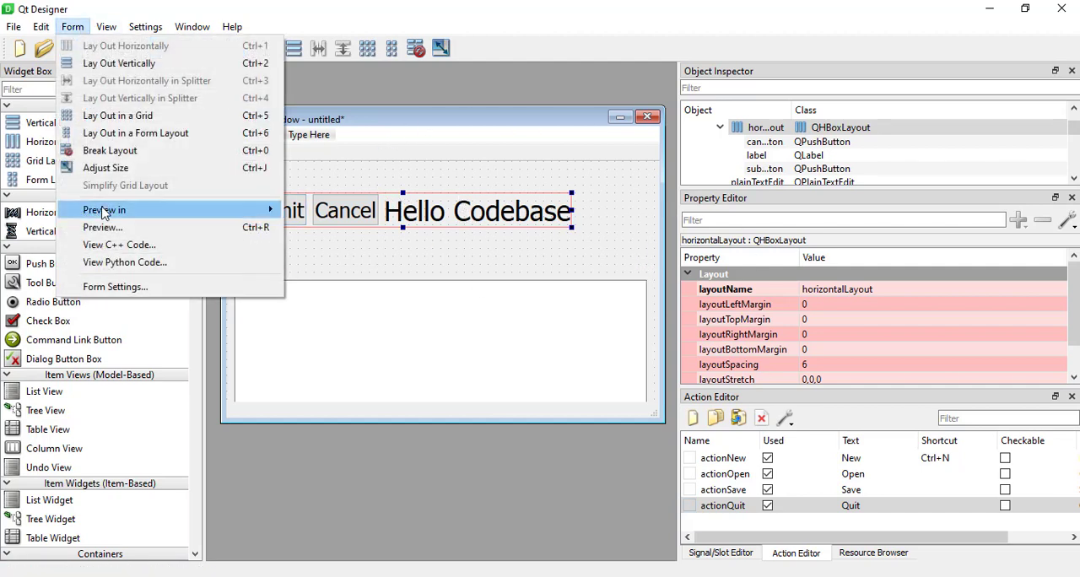
mouse_move(104, 211)
click(325, 245)
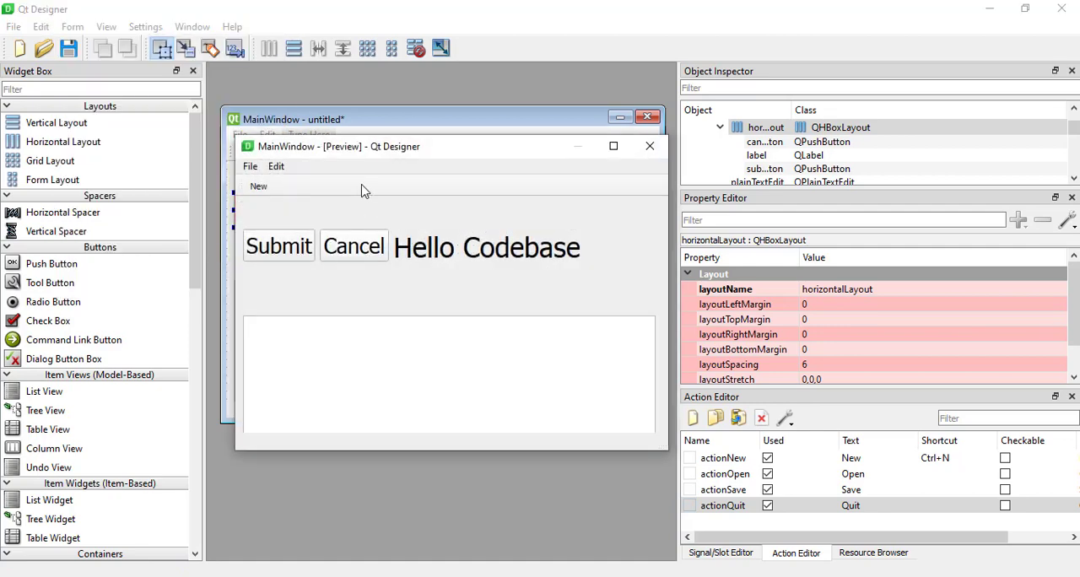
click(643, 152)
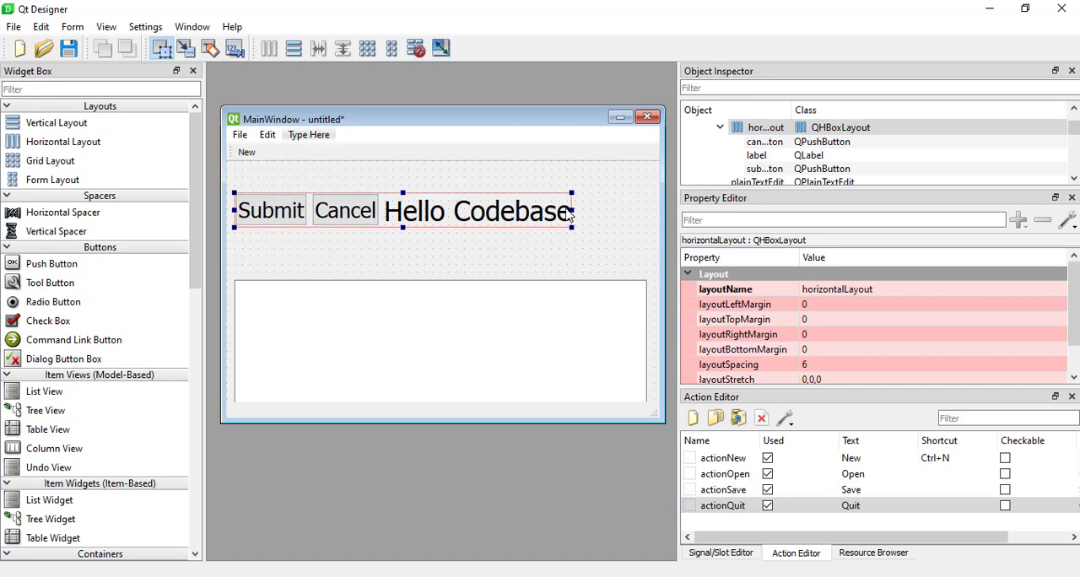
Widen the horizontal layout to match the right edge of the text box below, and break the layout.
drag(574, 210, 649, 208)
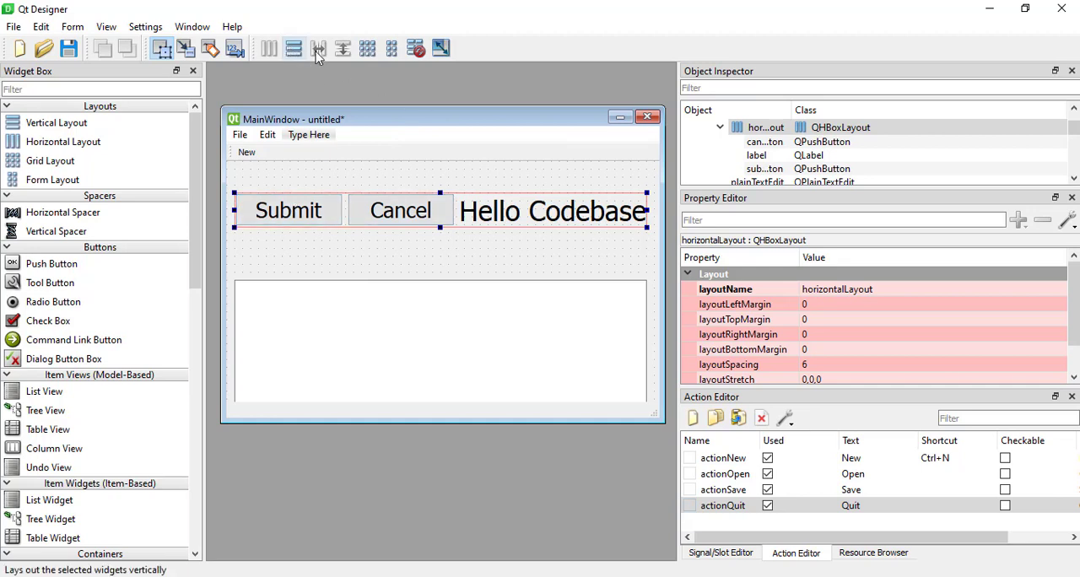
click(416, 50)
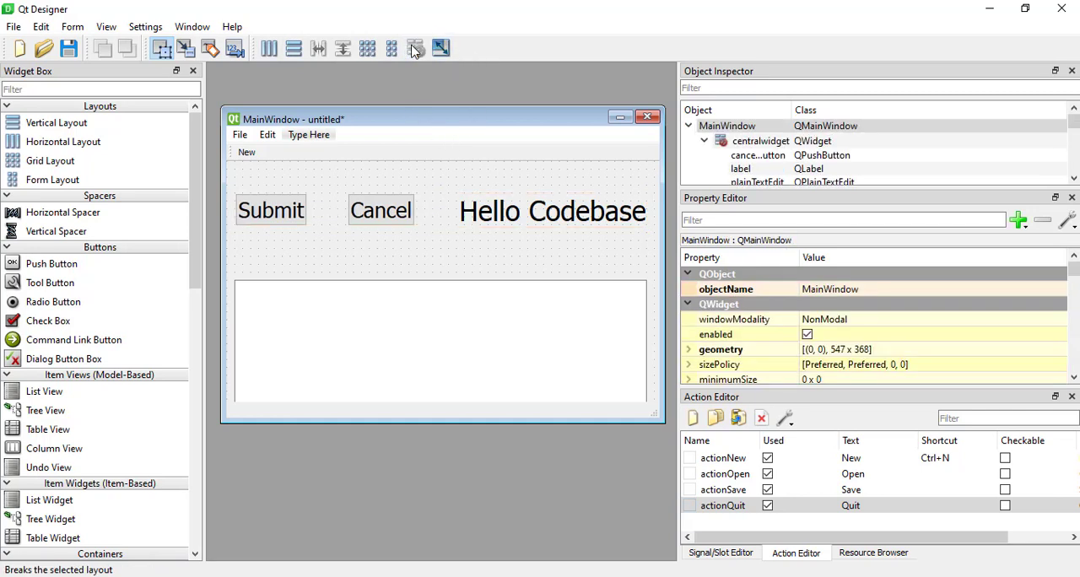
Try a vertical layout on the Submit button, Cancel button and Hello Codebase label, and undo it.
click(295, 211)
ctrl+click(358, 212)
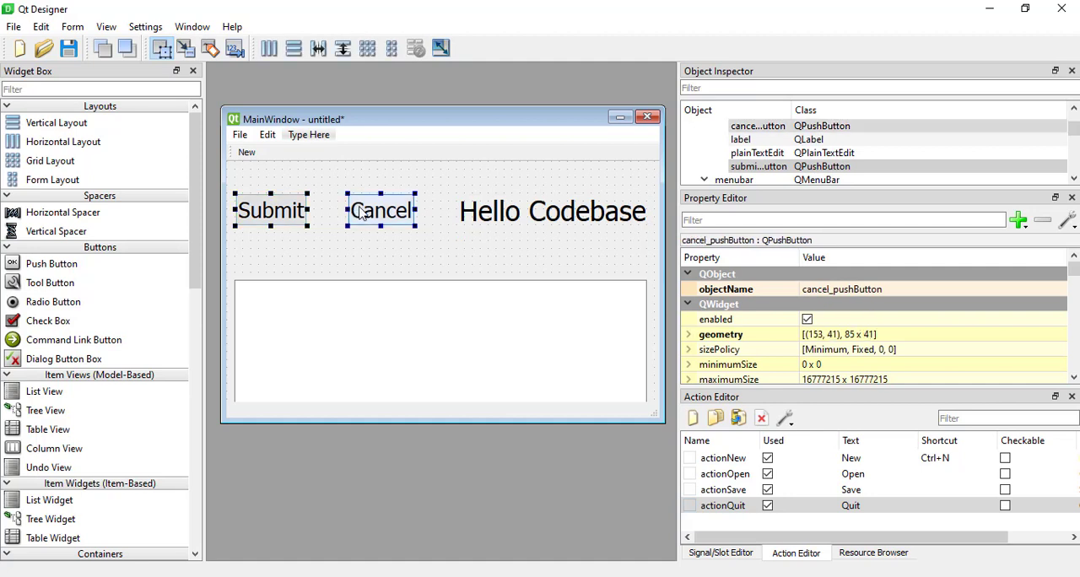
ctrl+click(534, 205)
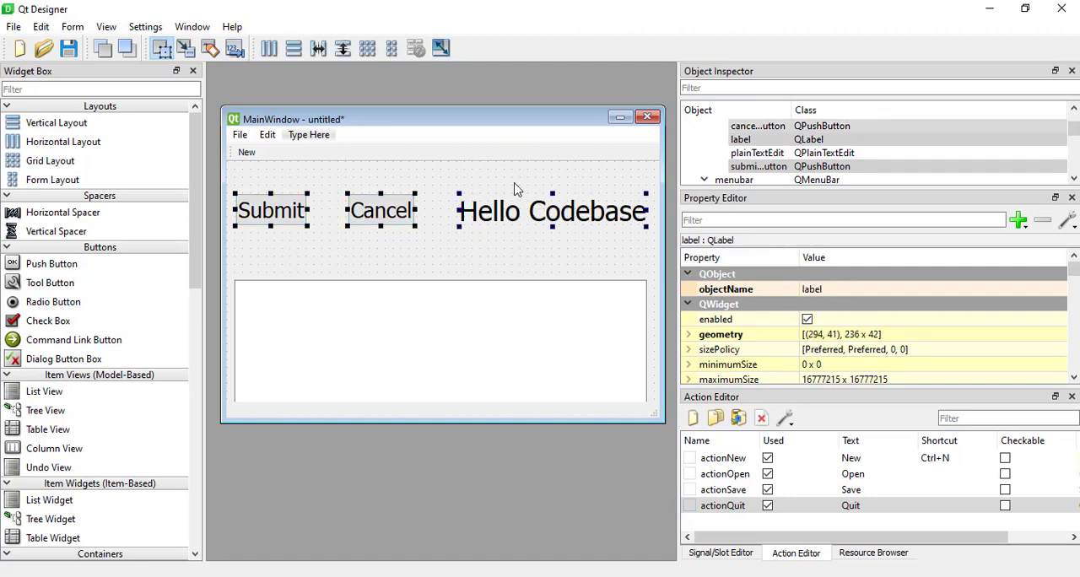
click(294, 50)
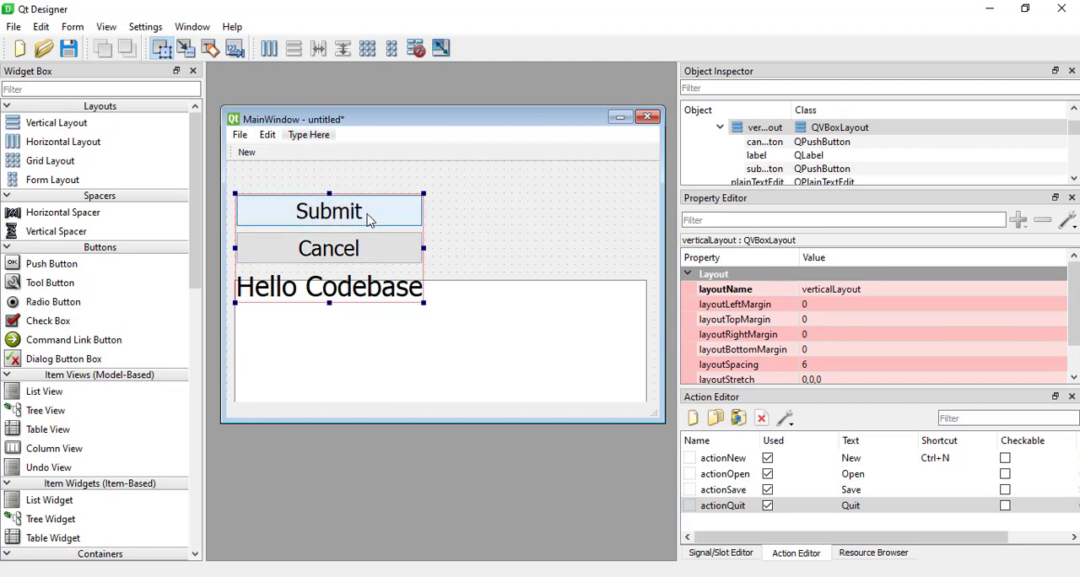
key(ctrl+z)
click(450, 249)
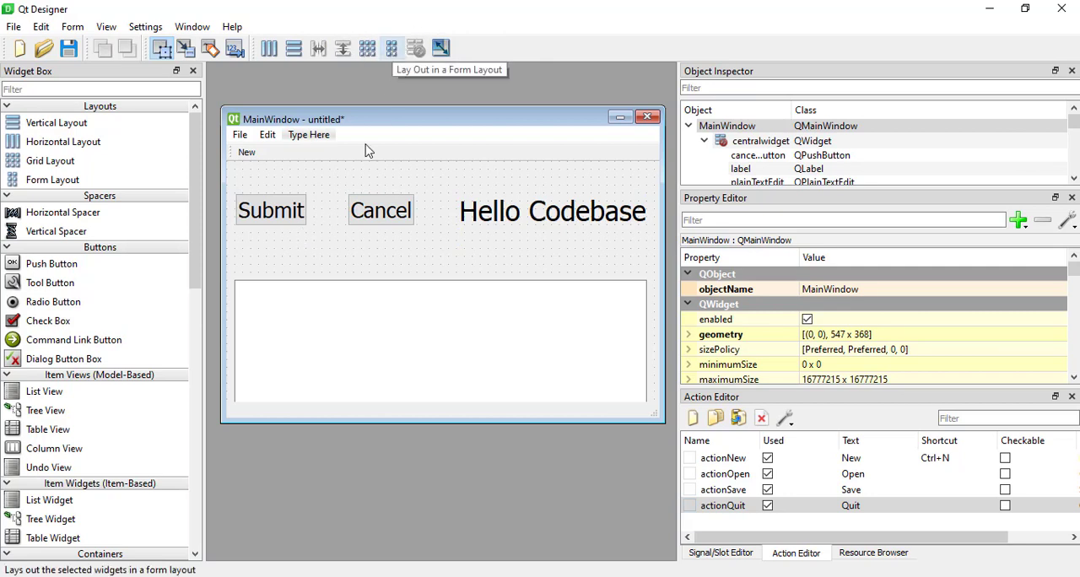
Lay out the Submit button, Cancel button and Hello Codebase label together in a grid layout.
click(285, 213)
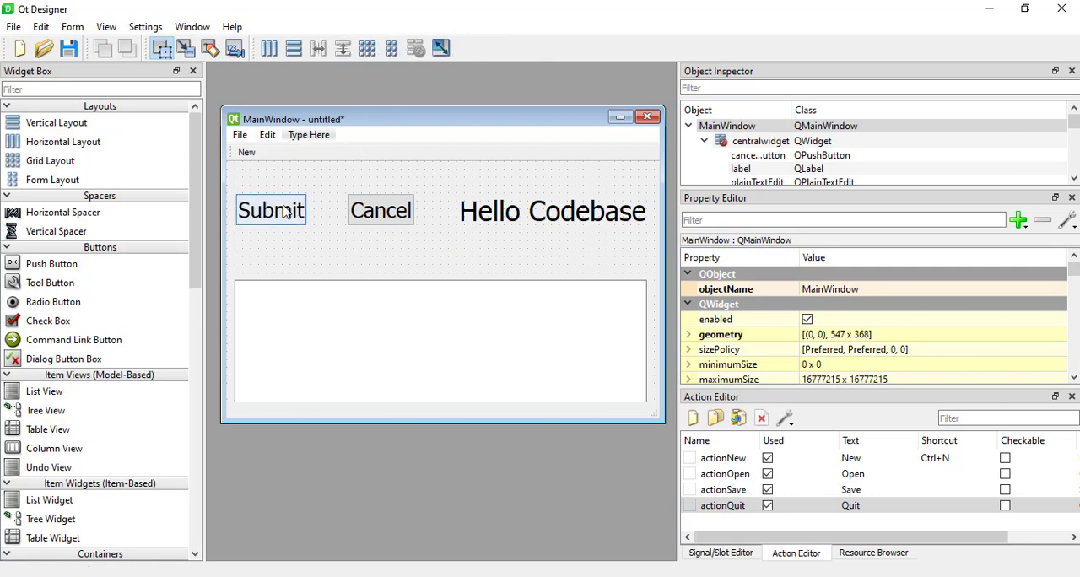
ctrl+click(359, 215)
ctrl+click(562, 218)
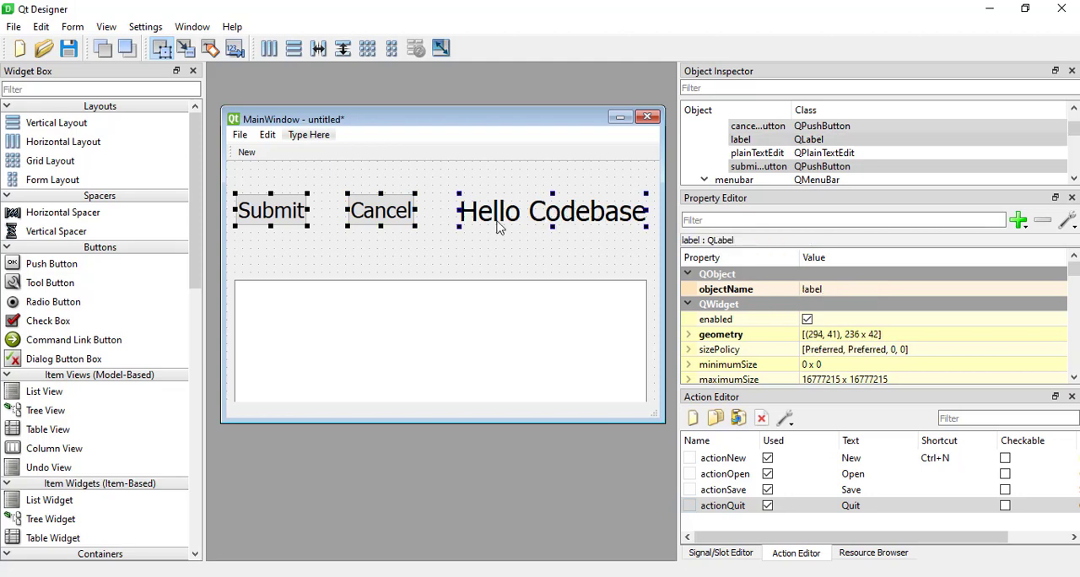
click(368, 49)
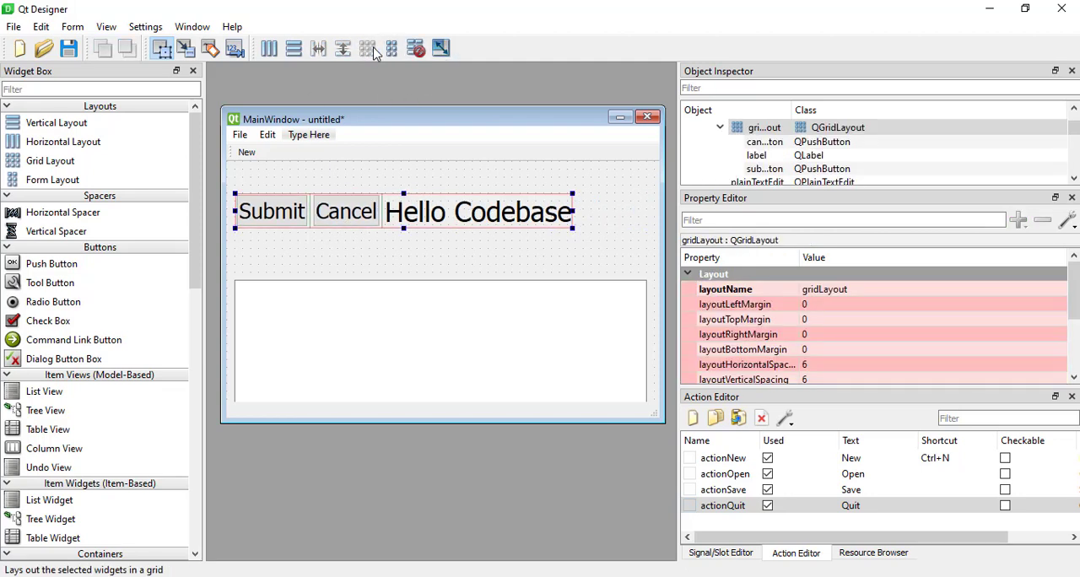